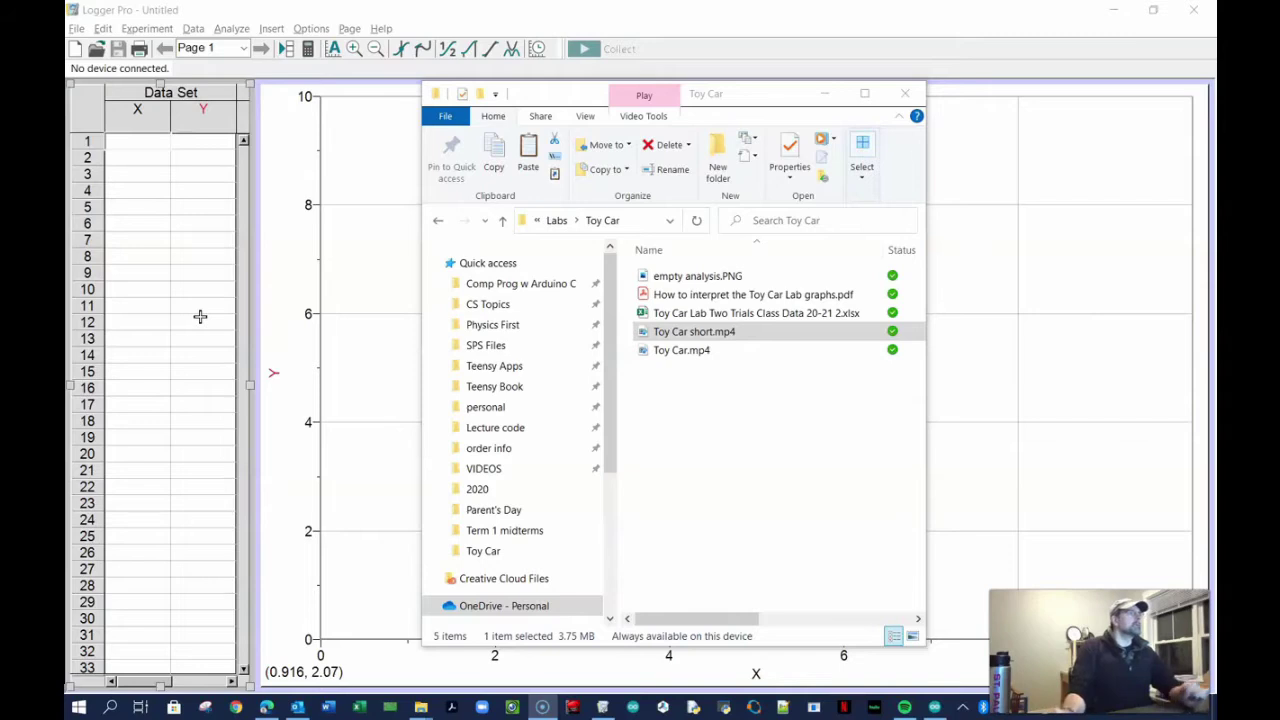
# Play Toy Car short.mp4 in the media player to preview it, close the player and switch to Logger Pro
pyautogui.doubleClick(710, 336)
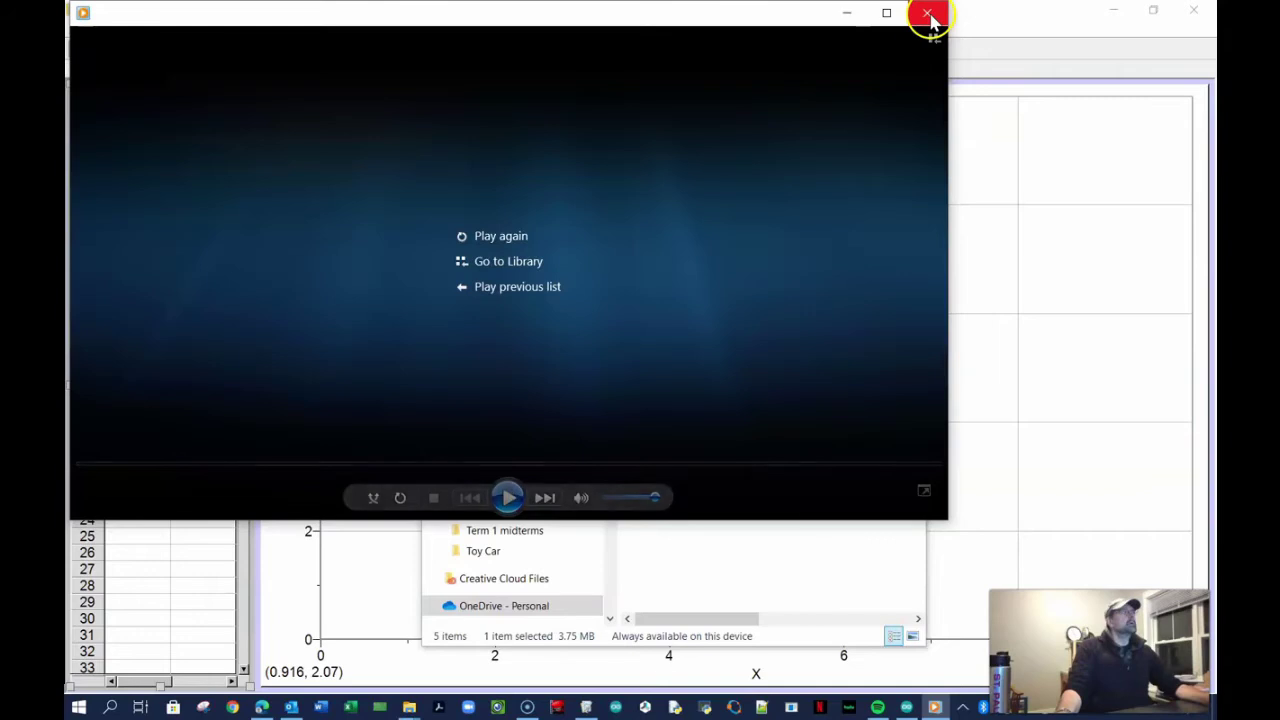
pyautogui.click(928, 15)
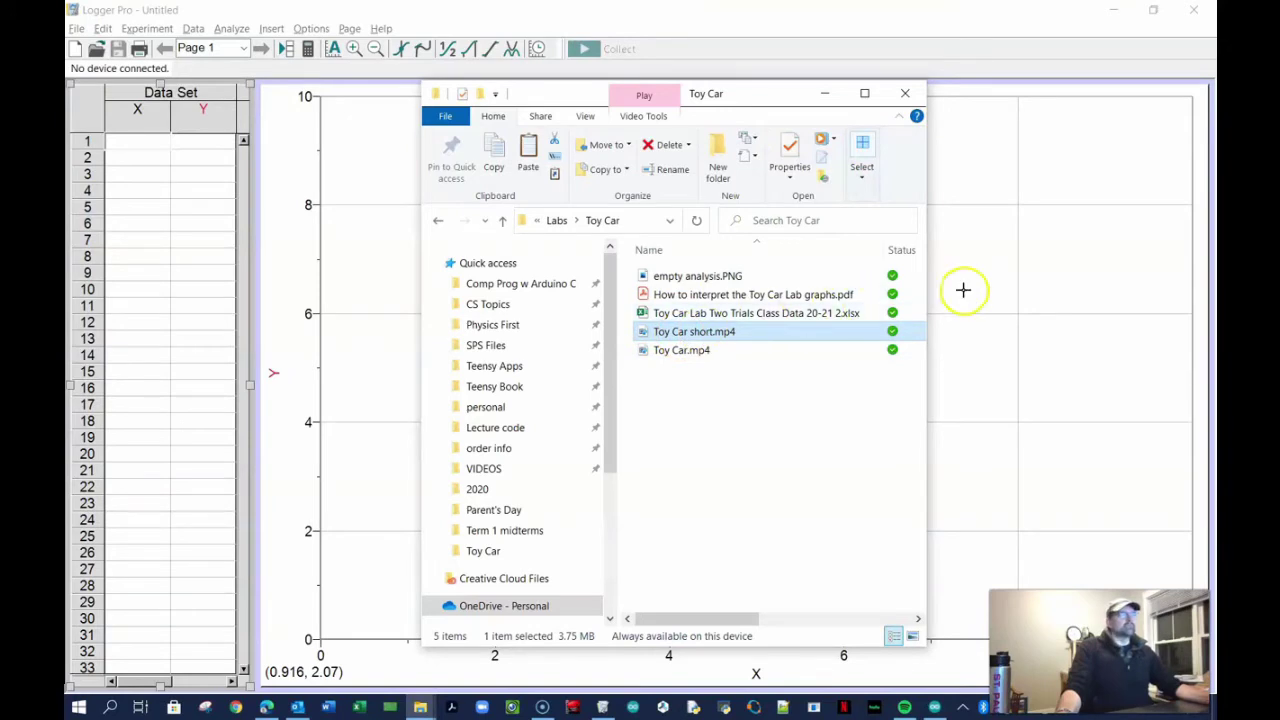
pyautogui.click(940, 15)
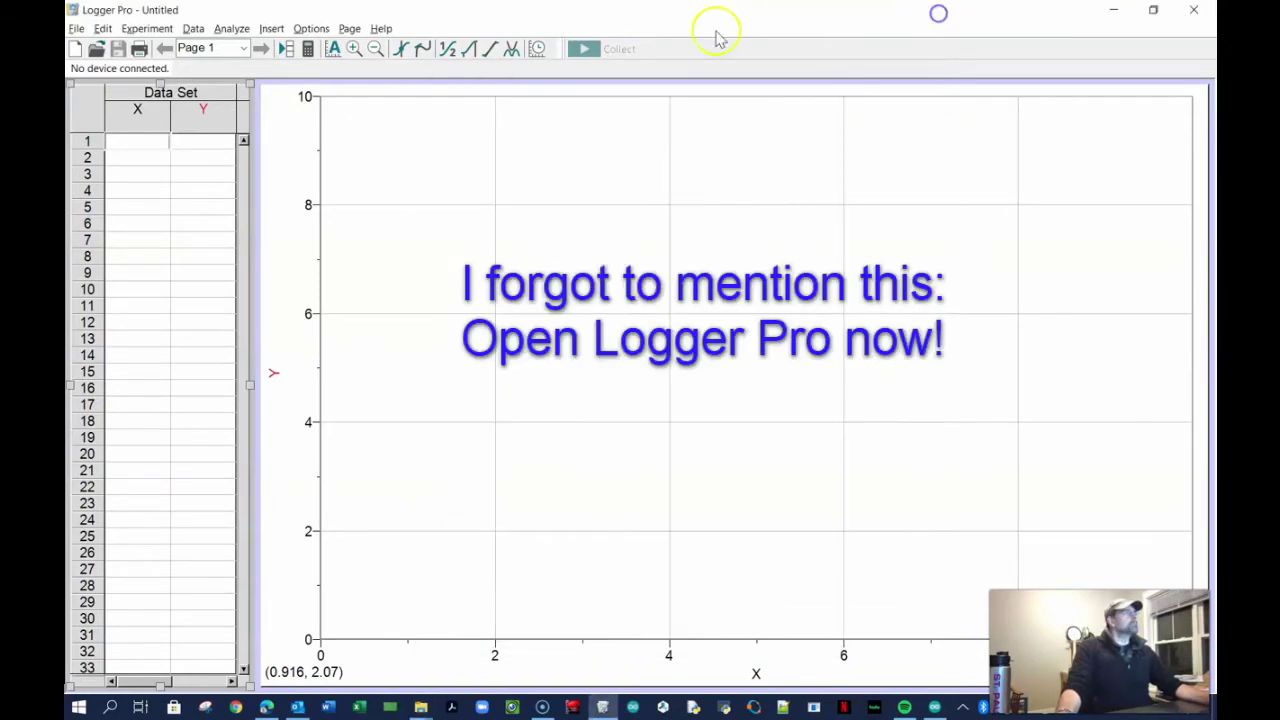
# Insert the movie Toy Car short.mp4 from the Toy Car folder under VIDEOS > Physics in the personal OneDrive
pyautogui.click(272, 29)
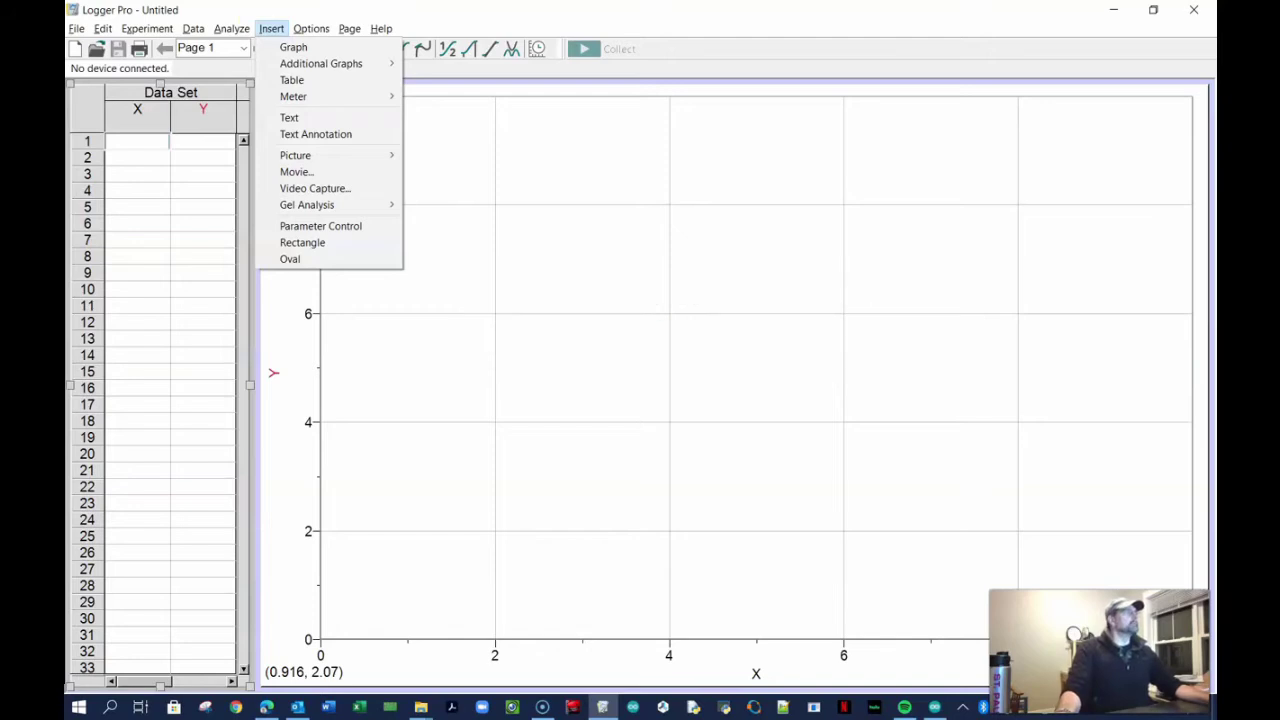
pyautogui.click(300, 172)
pyautogui.click(537, 209)
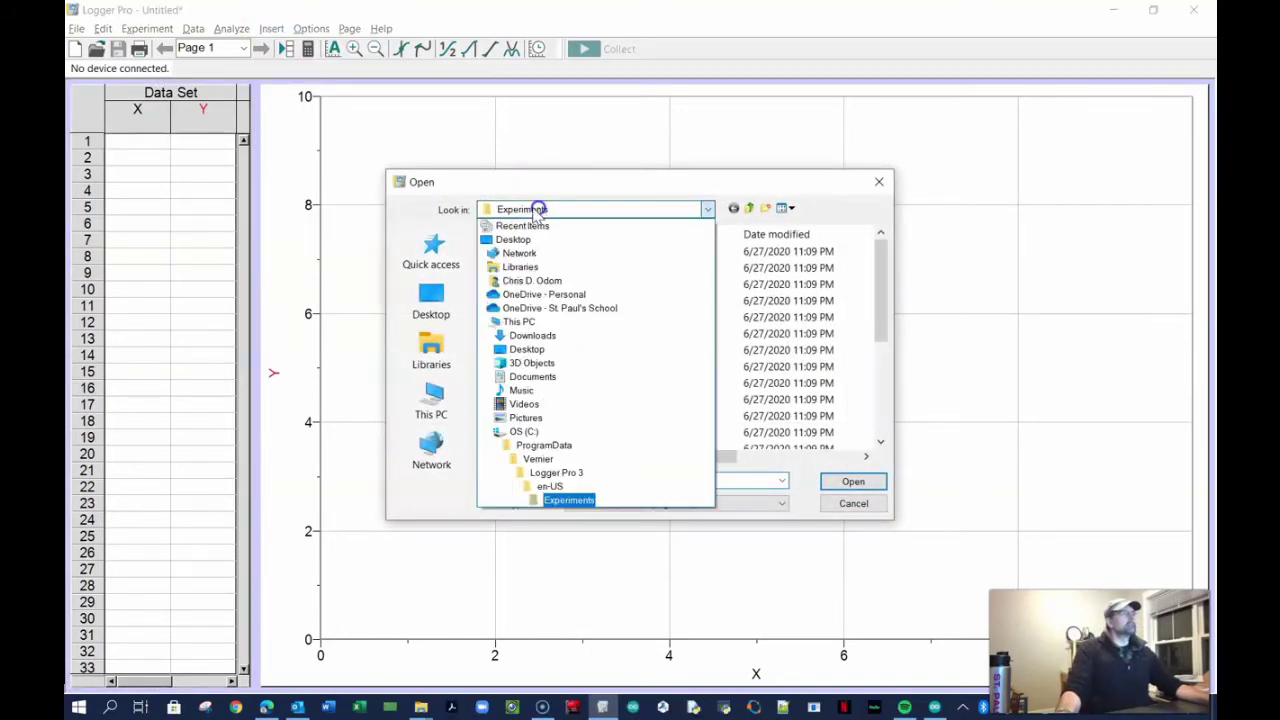
pyautogui.click(540, 294)
pyautogui.scroll(-5, 530, 366)
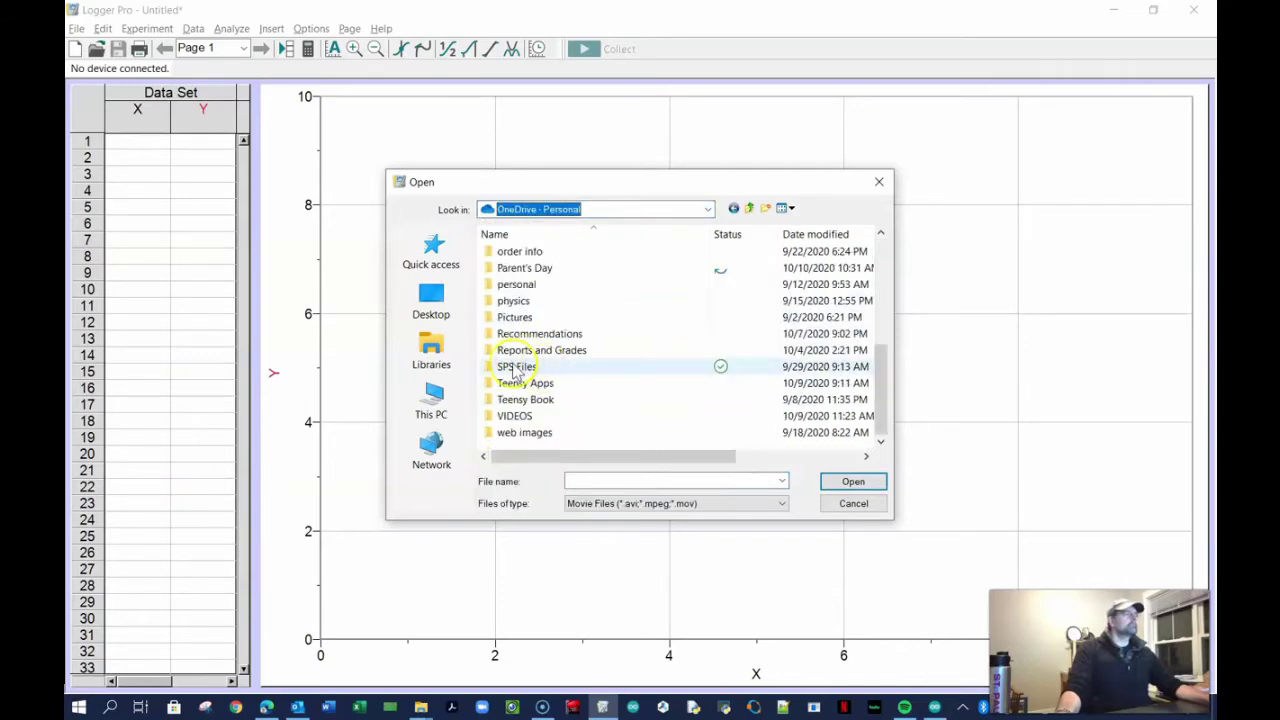
pyautogui.doubleClick(503, 418)
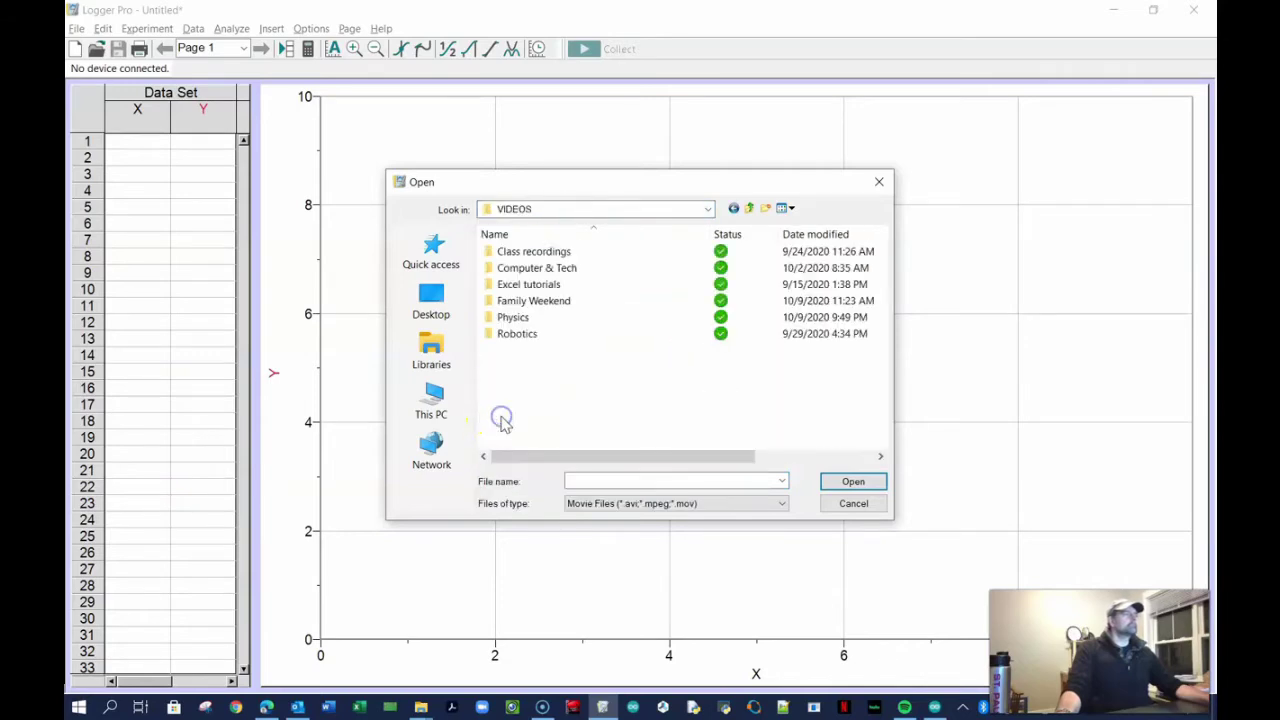
pyautogui.doubleClick(521, 319)
pyautogui.doubleClick(514, 285)
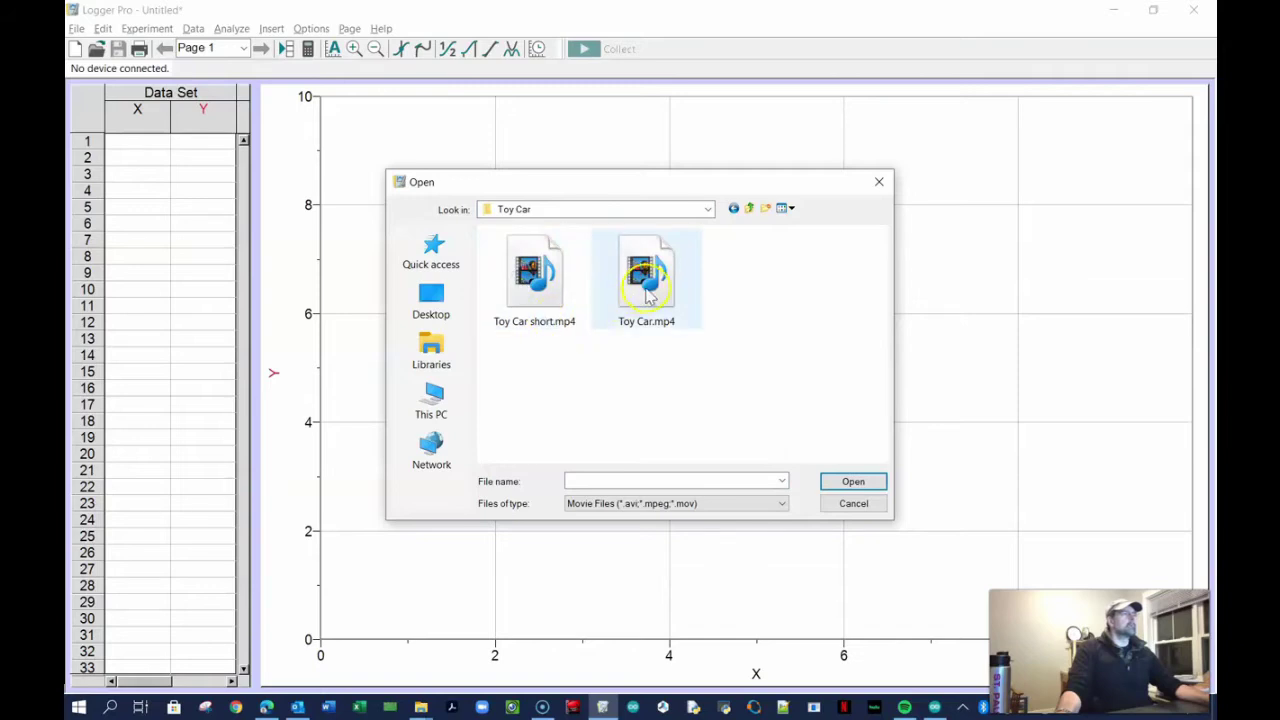
pyautogui.doubleClick(546, 279)
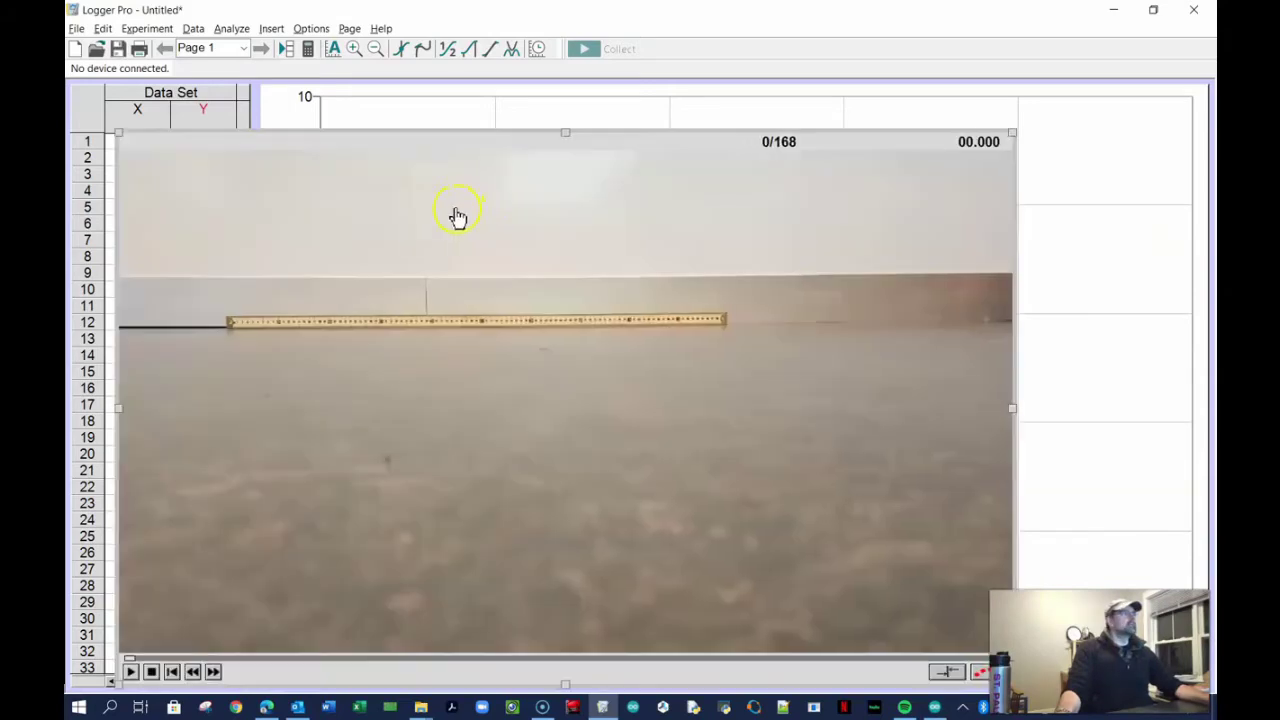
# Move the inserted movie to the upper edge of the page and enlarge it to fill most of the page
pyautogui.moveTo(437, 143); pyautogui.dragTo(483, 91)
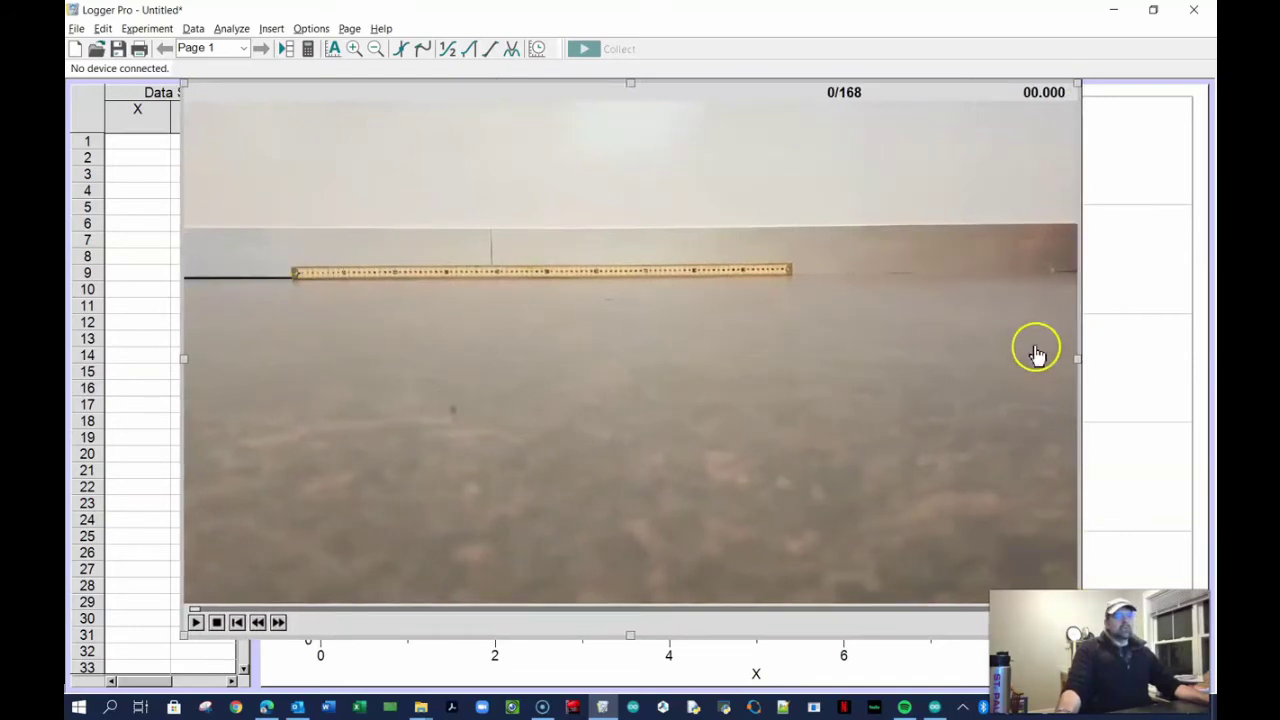
pyautogui.moveTo(1063, 635); pyautogui.dragTo(457, 295)
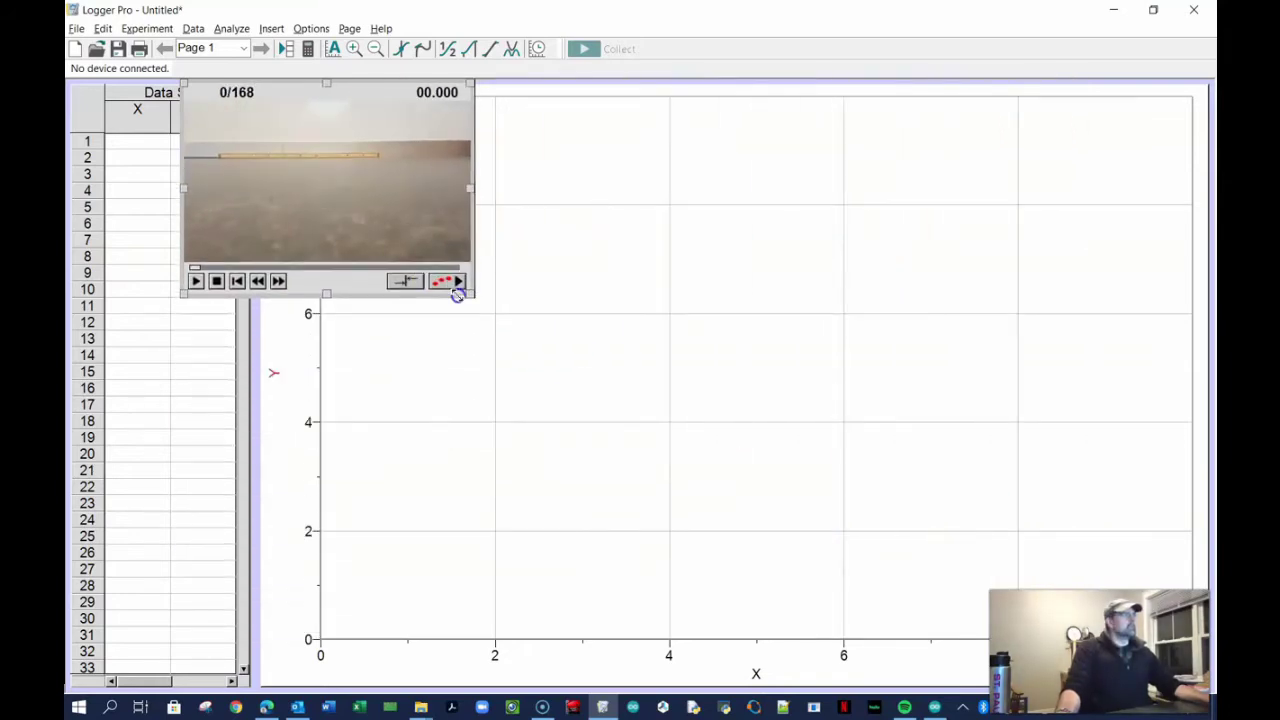
pyautogui.moveTo(457, 295); pyautogui.dragTo(1171, 687)
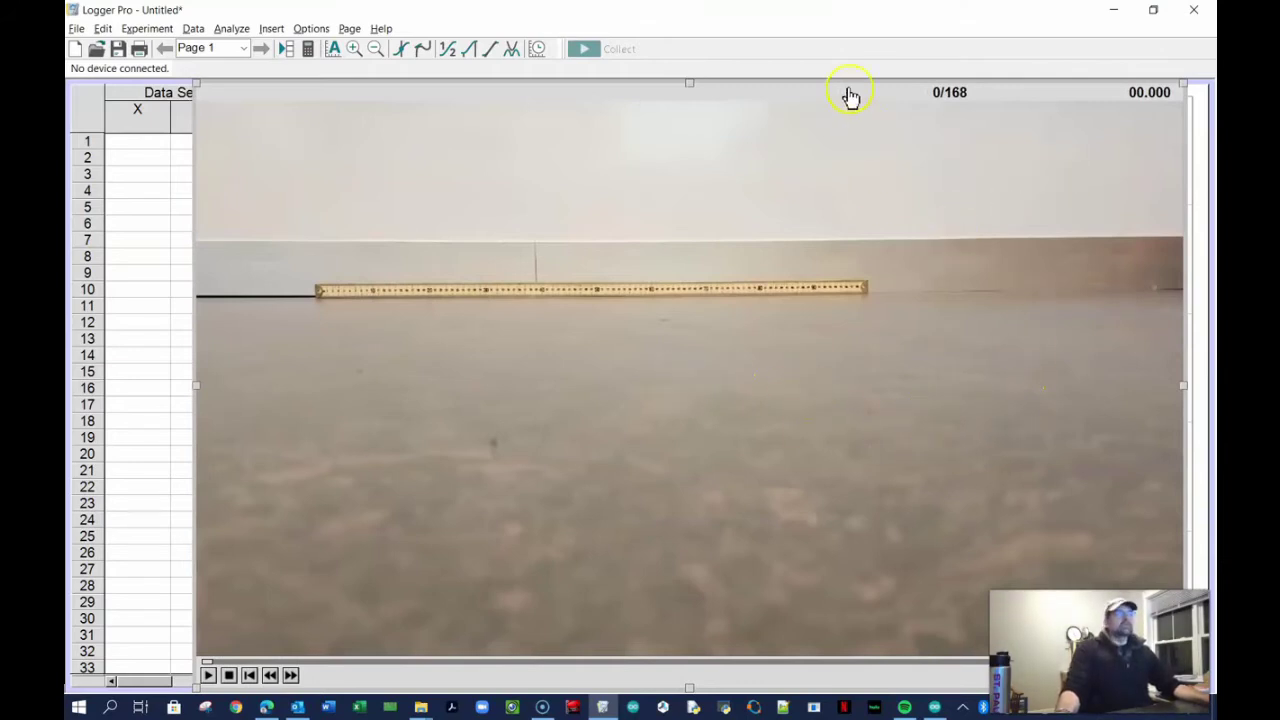
pyautogui.moveTo(850, 95); pyautogui.dragTo(823, 95)
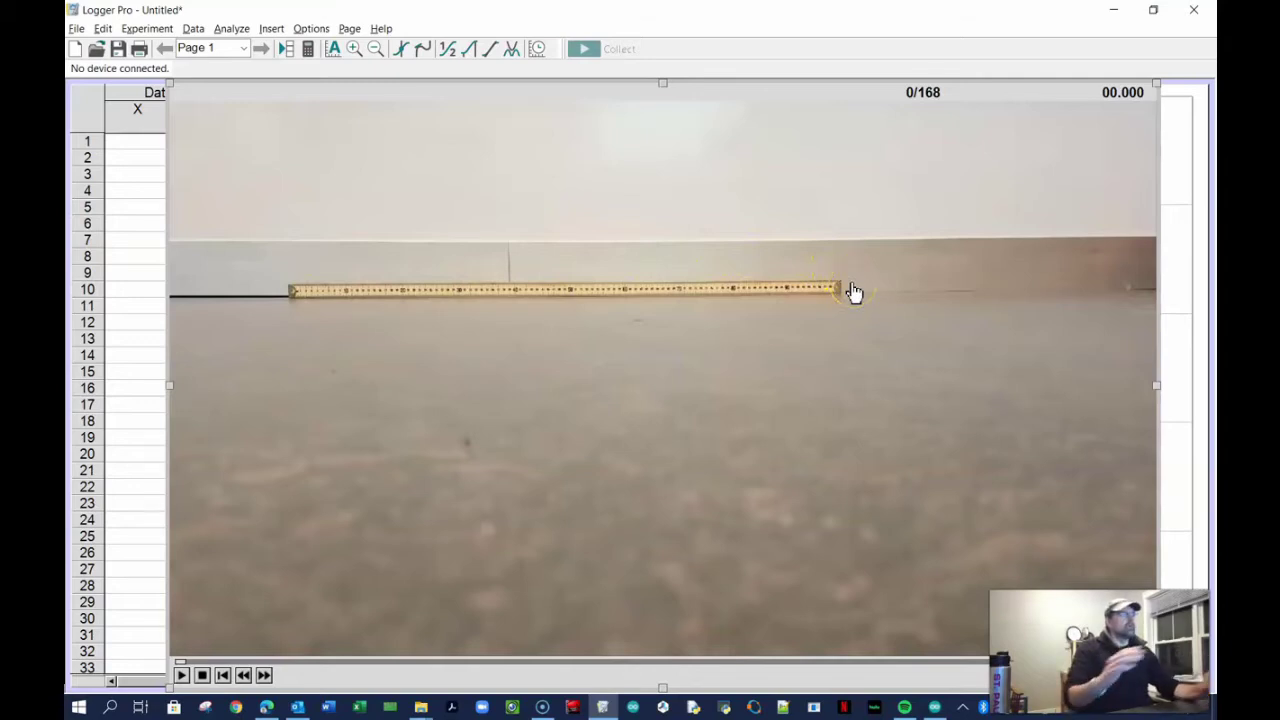
pyautogui.moveTo(854, 292)
pyautogui.mouseDown()
pyautogui.moveTo(280, 349)
pyautogui.moveTo(286, 303)
pyautogui.moveTo(877, 300)
pyautogui.moveTo(423, 266)
pyautogui.moveTo(420, 314)
pyautogui.moveTo(868, 293)
pyautogui.mouseUp()
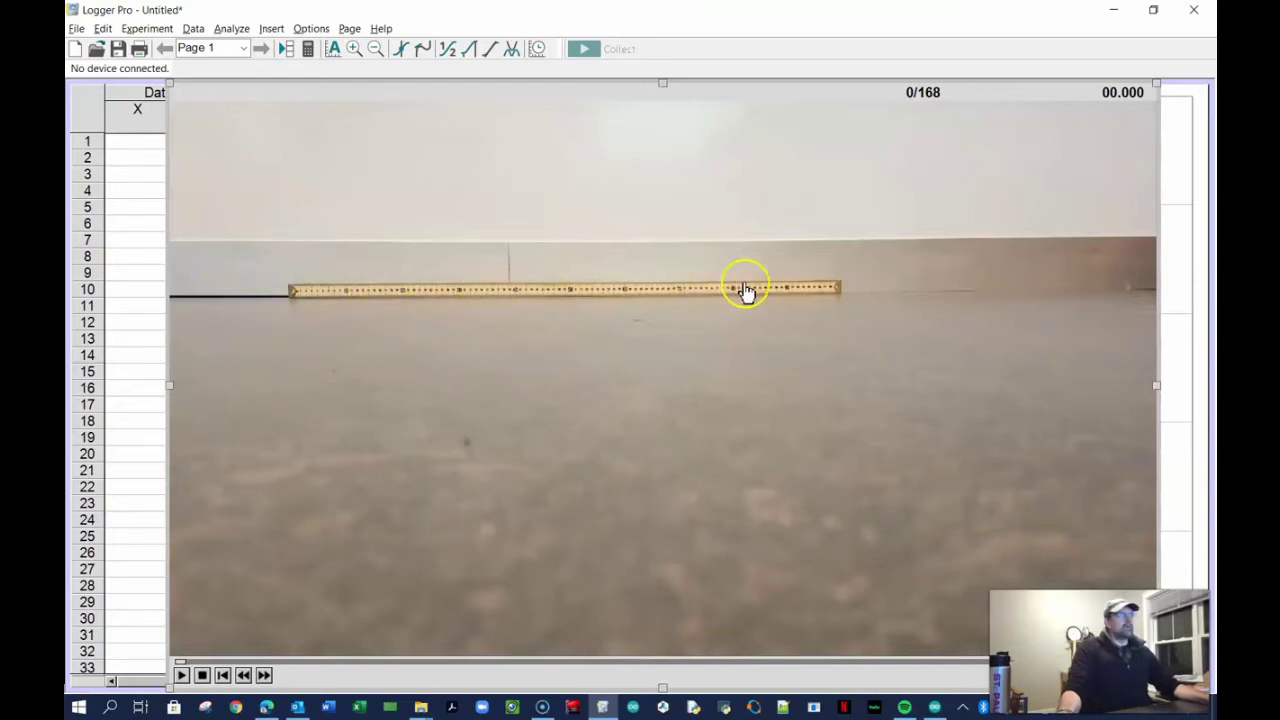
# Play the movie through and rewind it to the first frame, readjusting its size so the playback controls stay in view
pyautogui.click(182, 676)
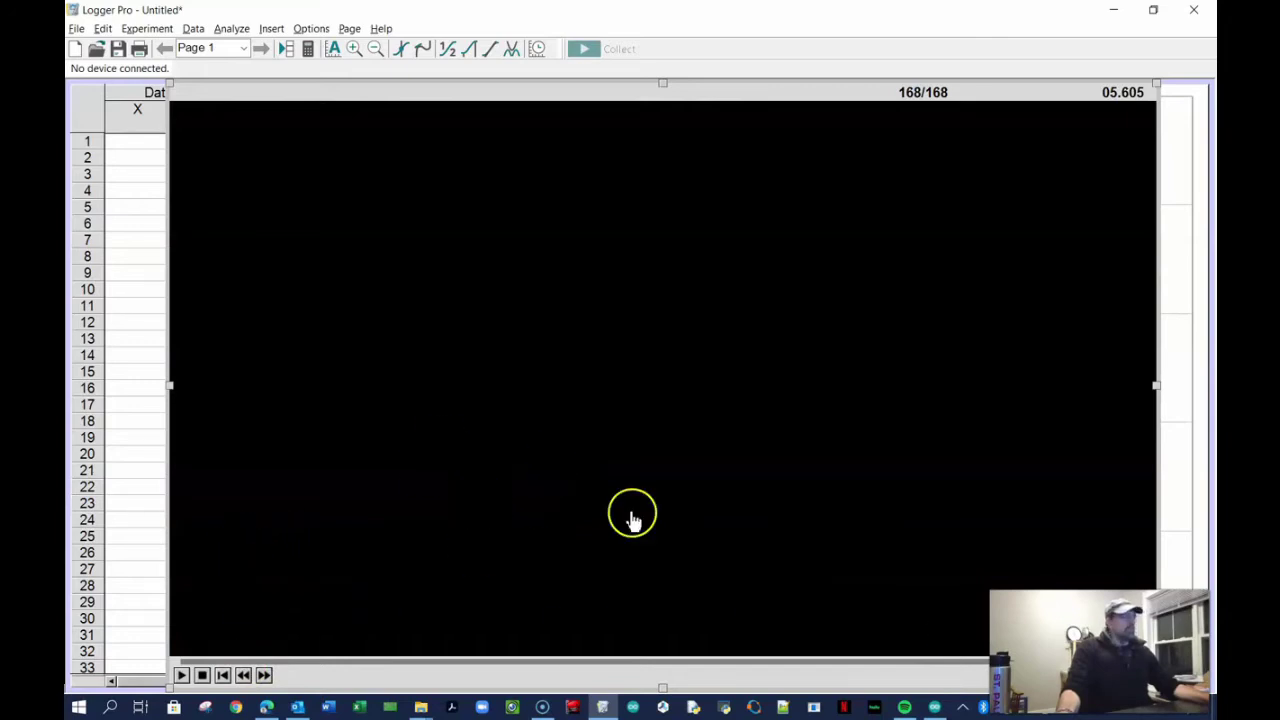
pyautogui.click(222, 676)
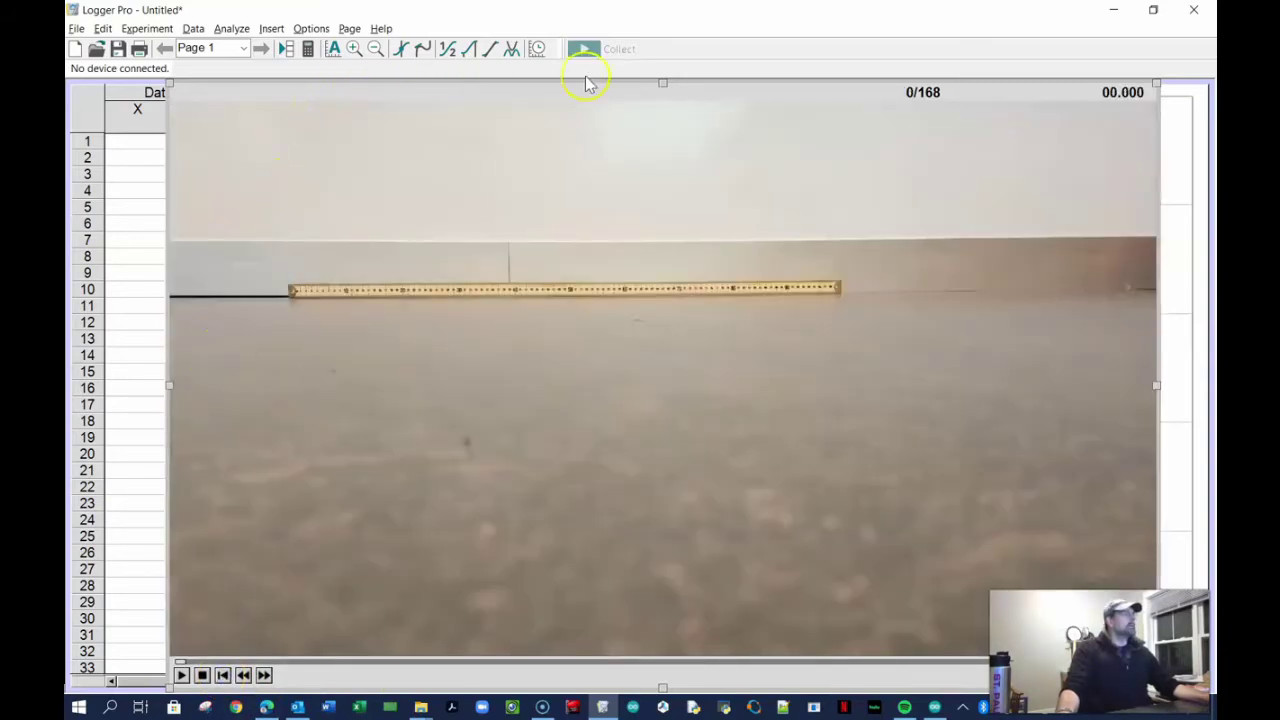
pyautogui.moveTo(665, 84)
pyautogui.mouseDown()
pyautogui.moveTo(668, 109)
pyautogui.moveTo(678, 90)
pyautogui.mouseUp()
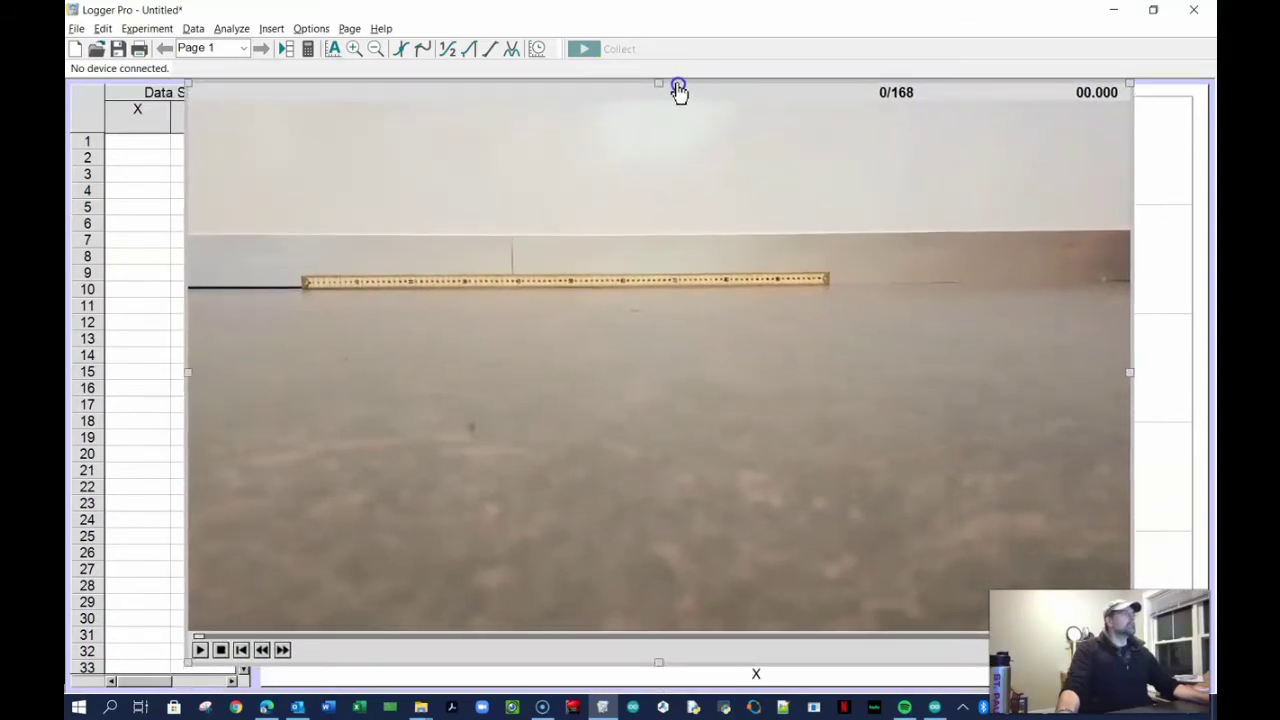
pyautogui.click(241, 652)
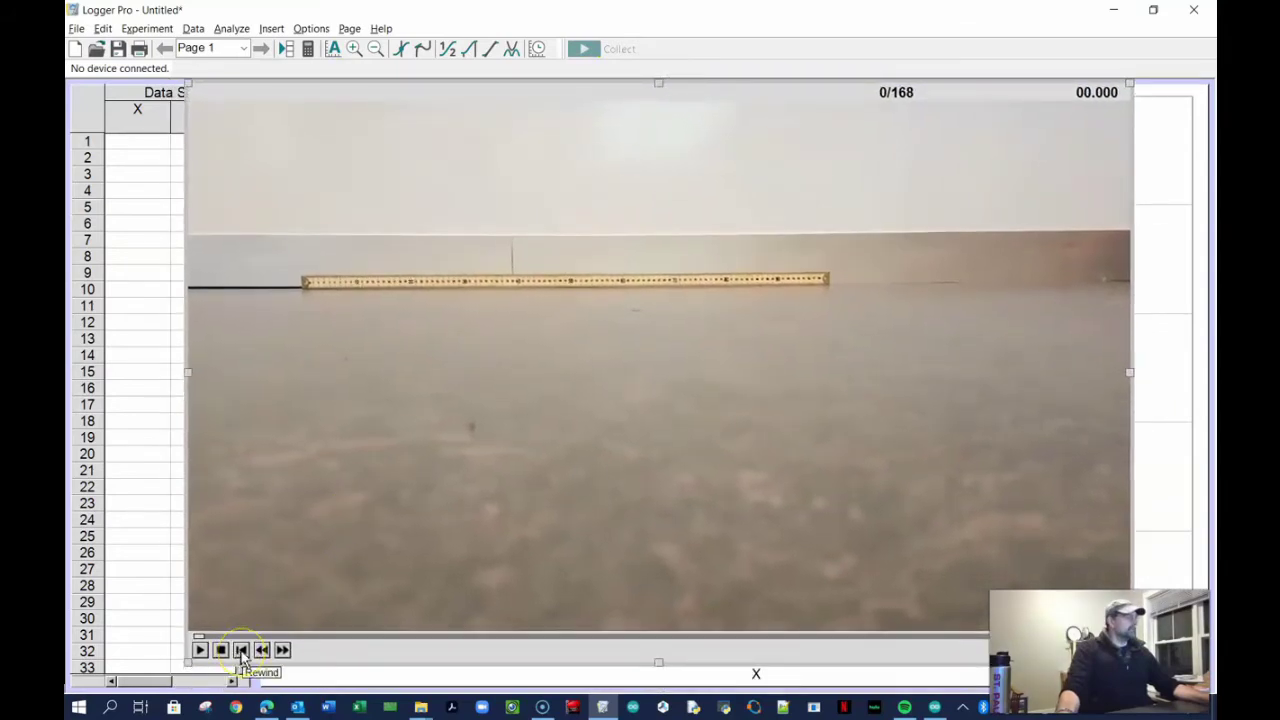
pyautogui.moveTo(185, 660); pyautogui.dragTo(156, 681)
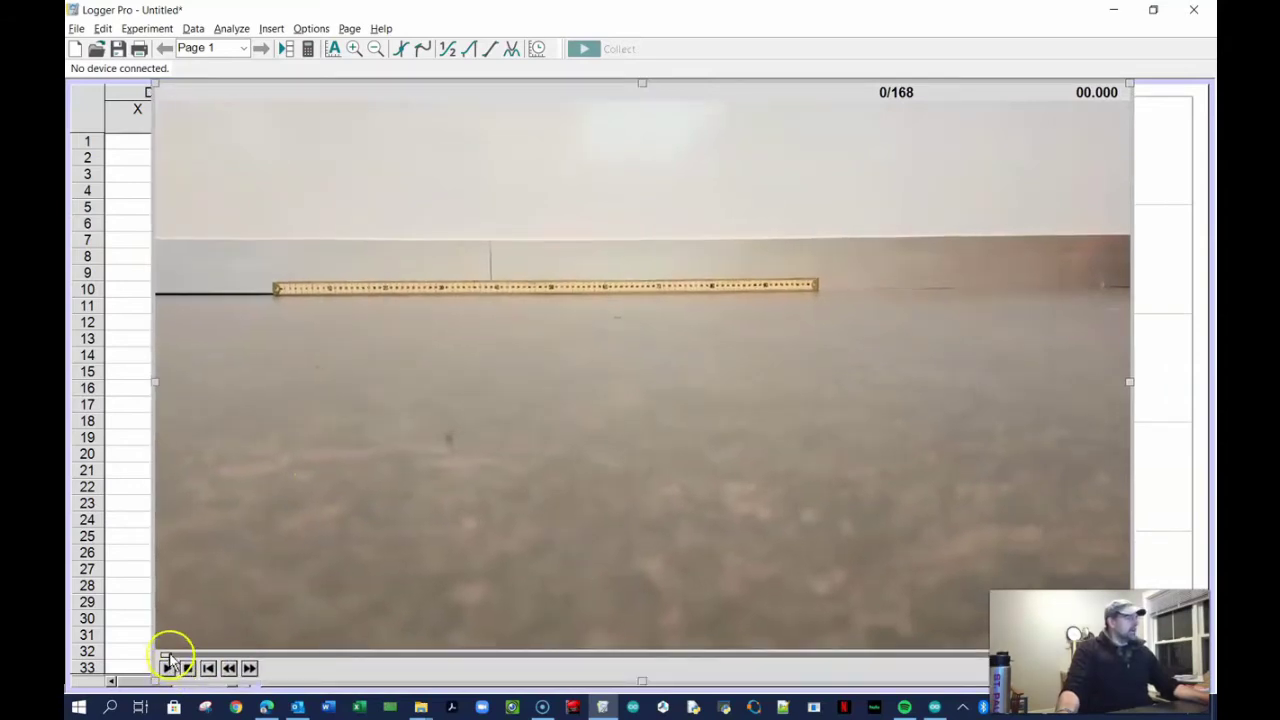
# Scrub the movie forward and back to examine the toy car's position in different frames
pyautogui.moveTo(179, 658); pyautogui.dragTo(331, 658)
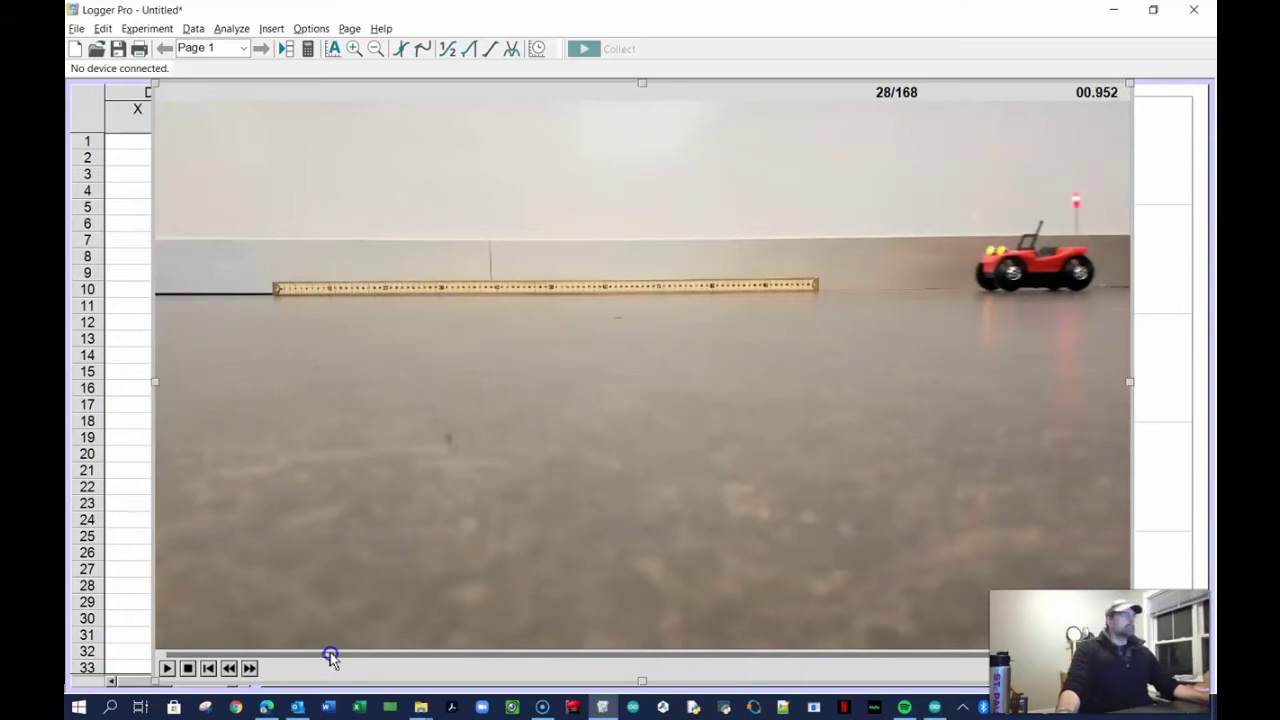
pyautogui.moveTo(339, 658); pyautogui.dragTo(364, 655)
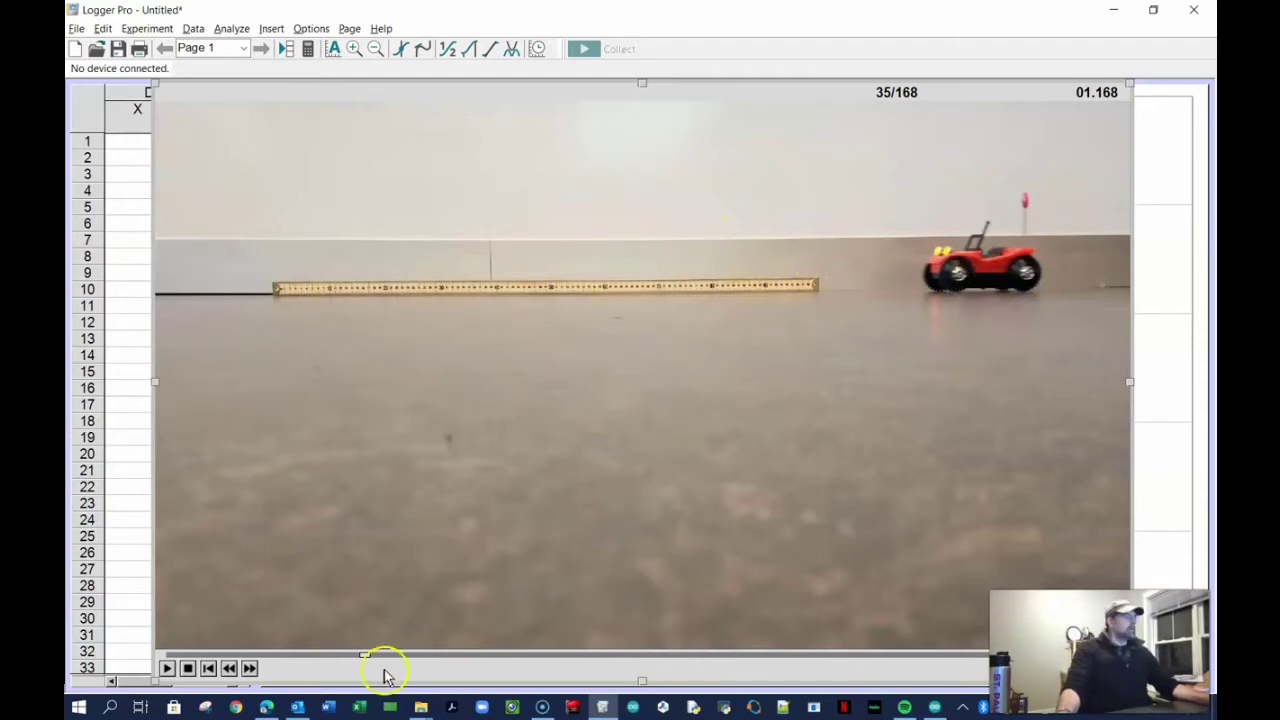
pyautogui.moveTo(368, 660); pyautogui.dragTo(343, 664)
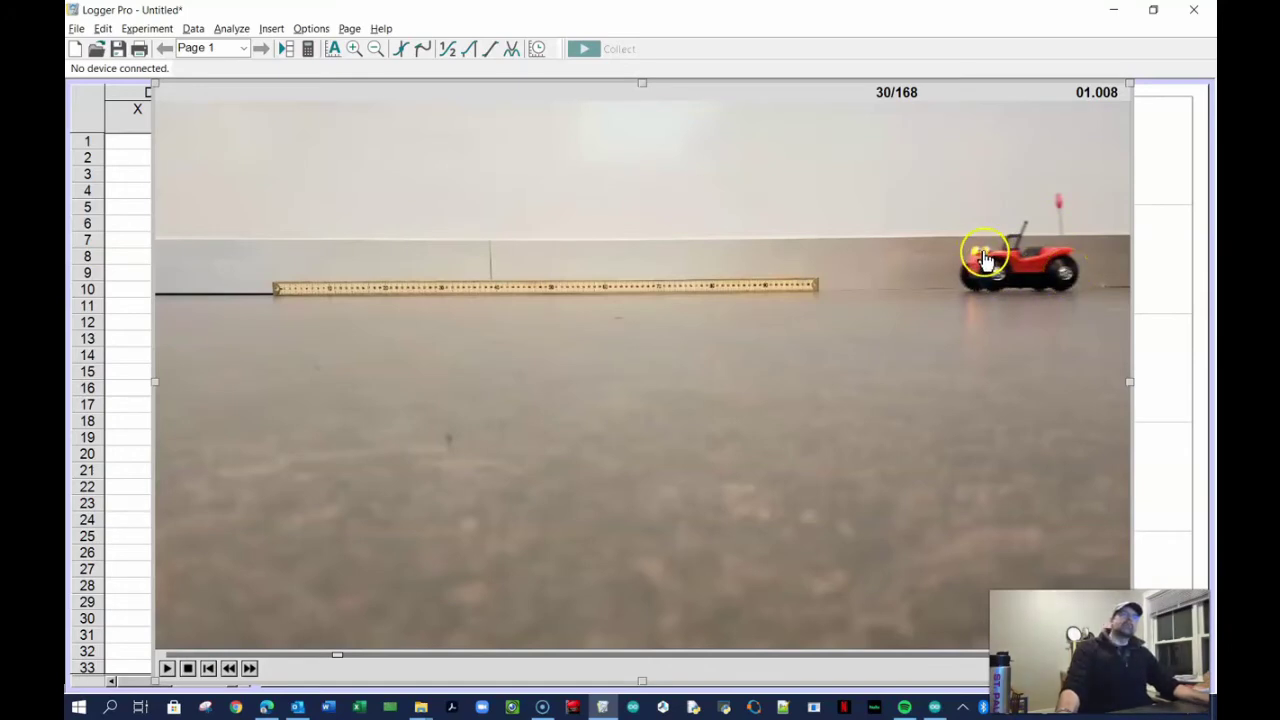
pyautogui.moveTo(340, 657); pyautogui.dragTo(659, 663)
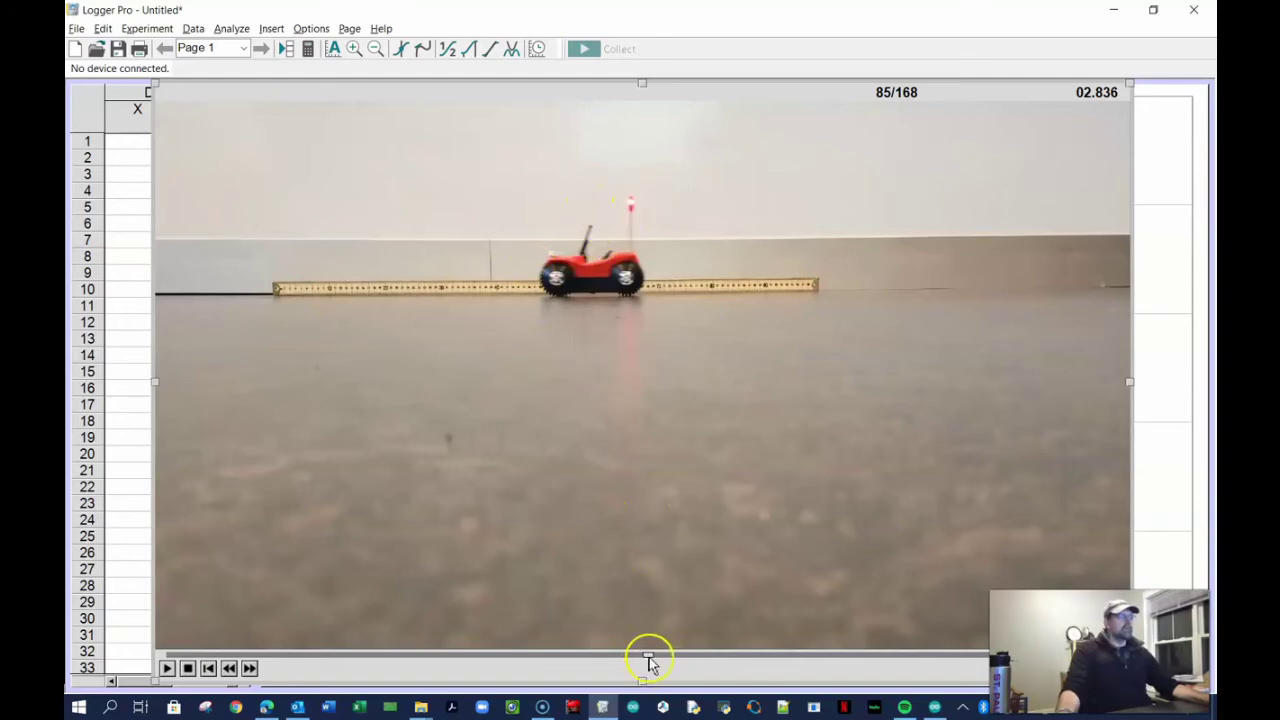
# Set the movie to frame 17, where the front of the toy car has entered the picture
pyautogui.moveTo(650, 660); pyautogui.dragTo(285, 660)
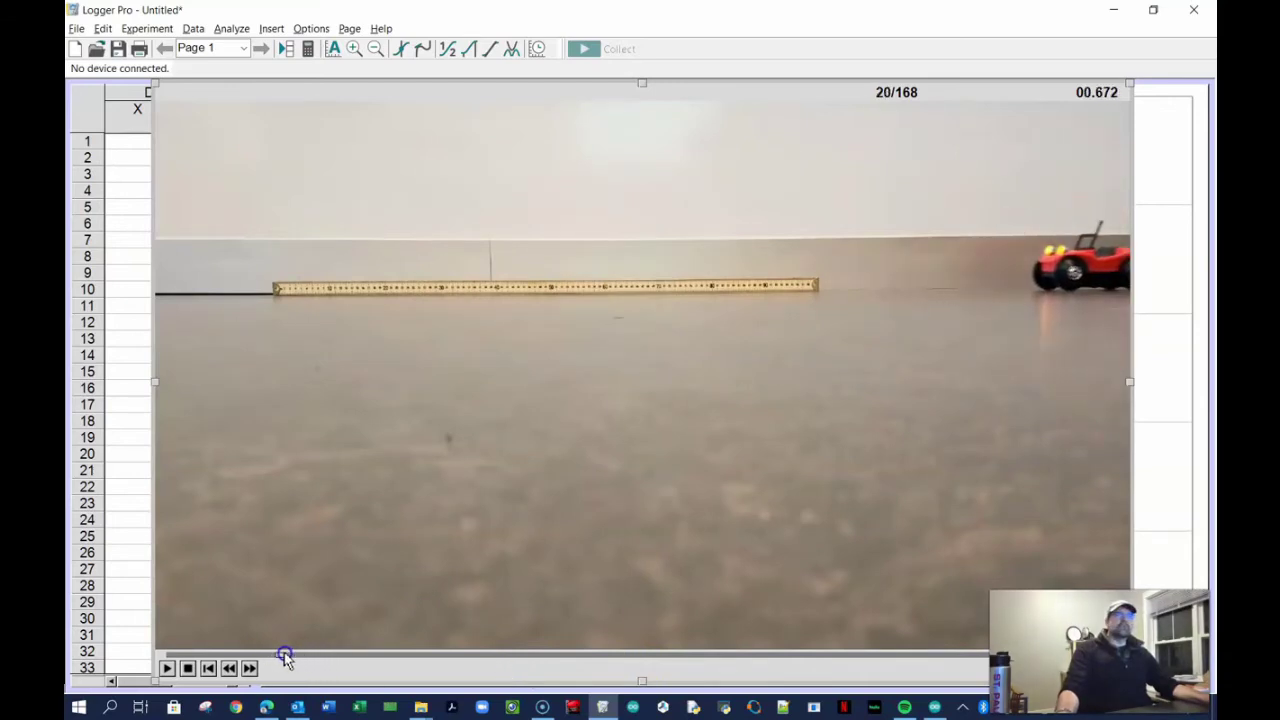
pyautogui.click(229, 670)
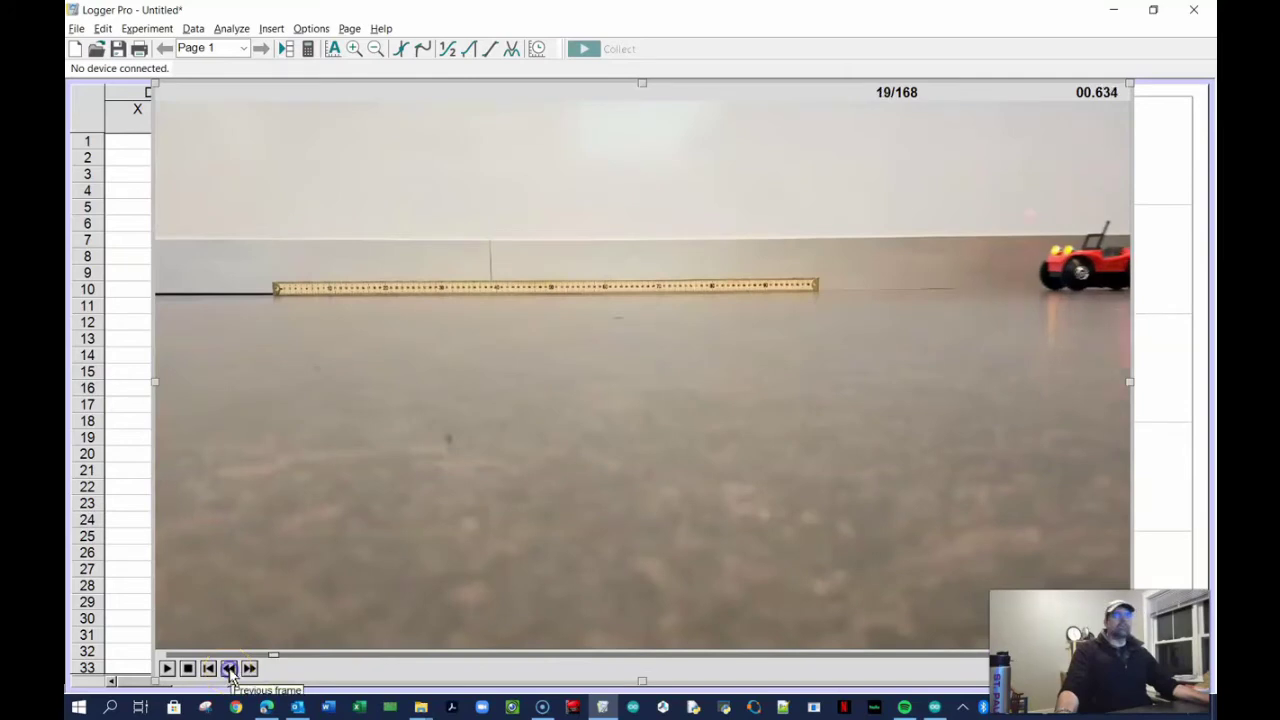
pyautogui.click(229, 670)
pyautogui.click(229, 670)
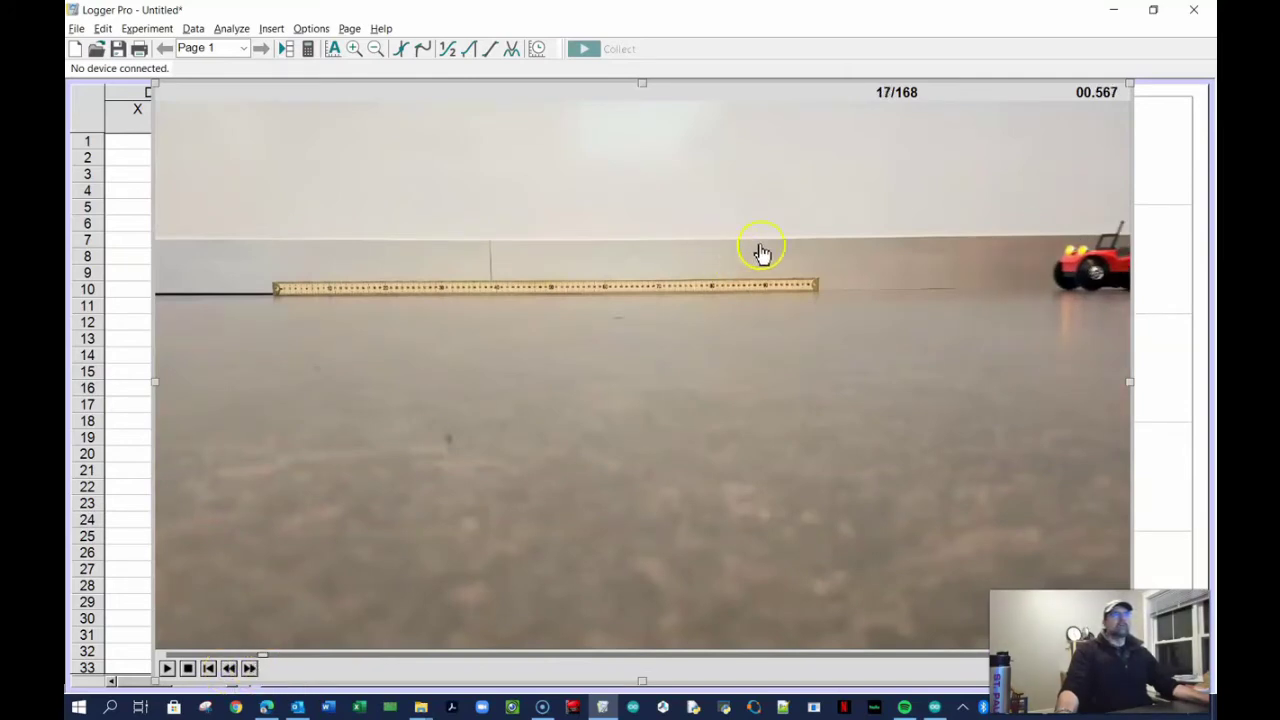
pyautogui.click(230, 670)
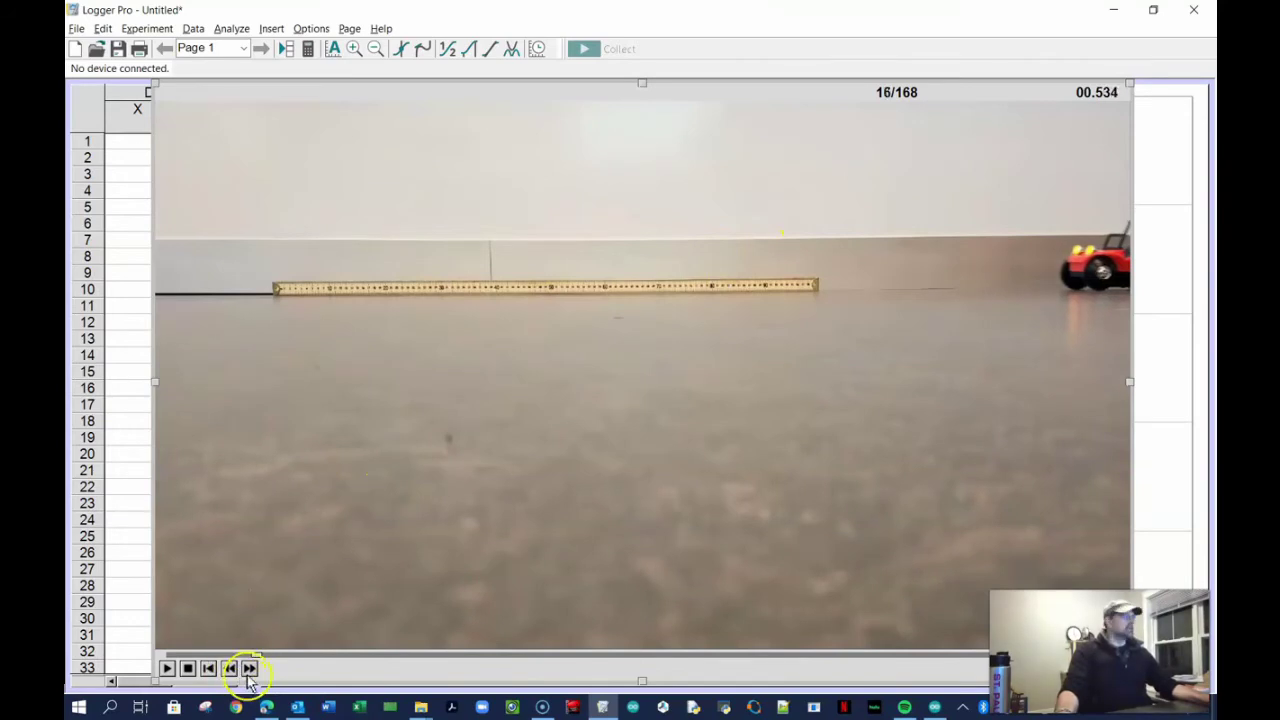
pyautogui.click(248, 669)
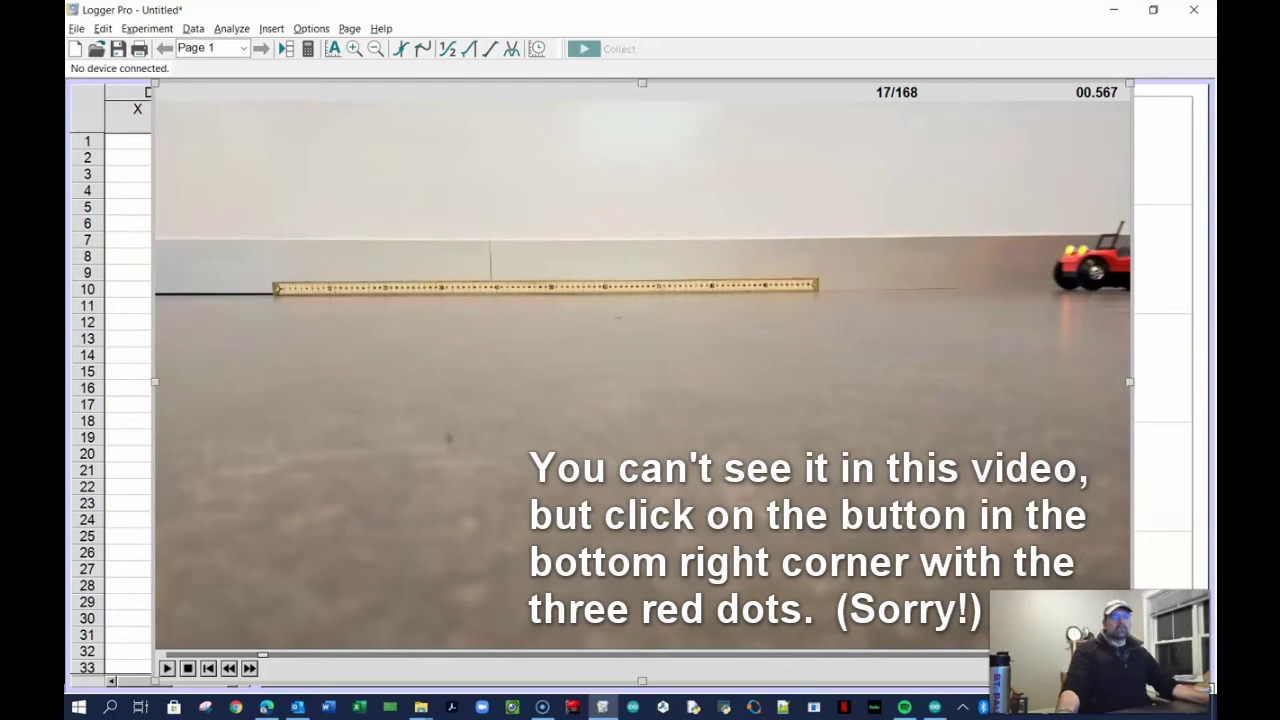
# Enable video analysis, set the movie scale to 1 m along the full length of the meter stick, and hide the scale line
pyautogui.click(1118, 668)
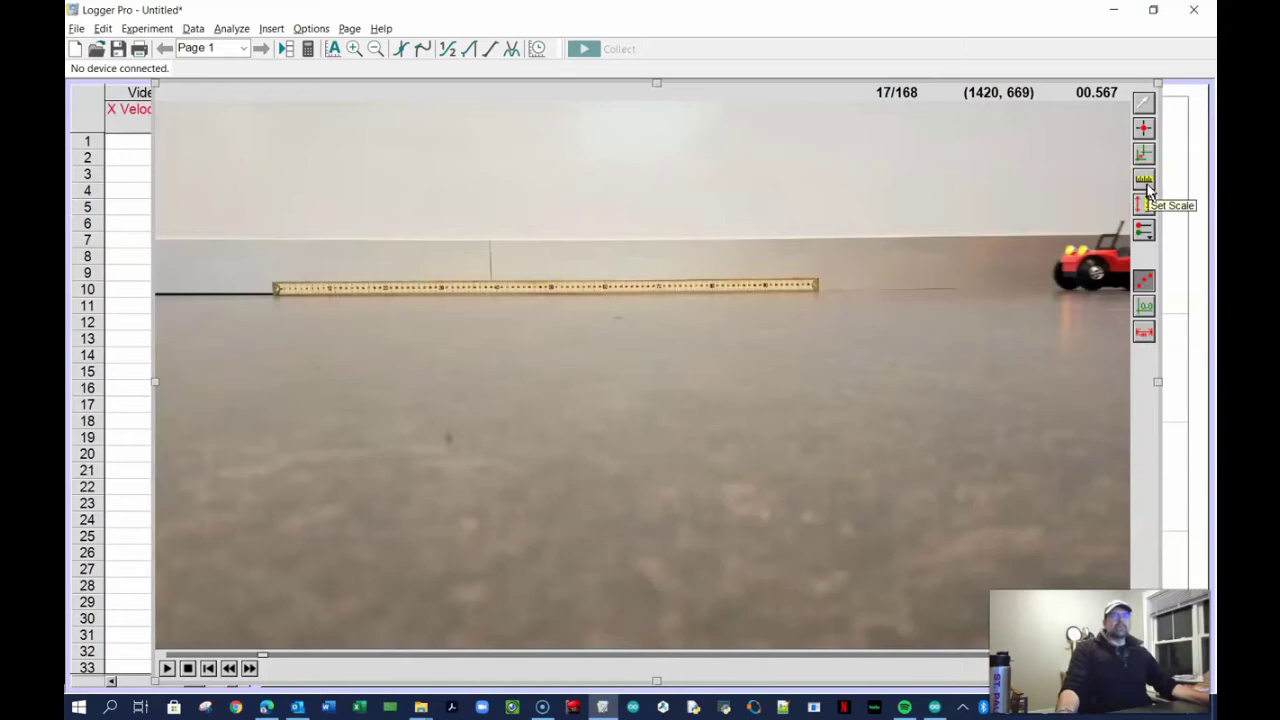
pyautogui.click(1145, 123)
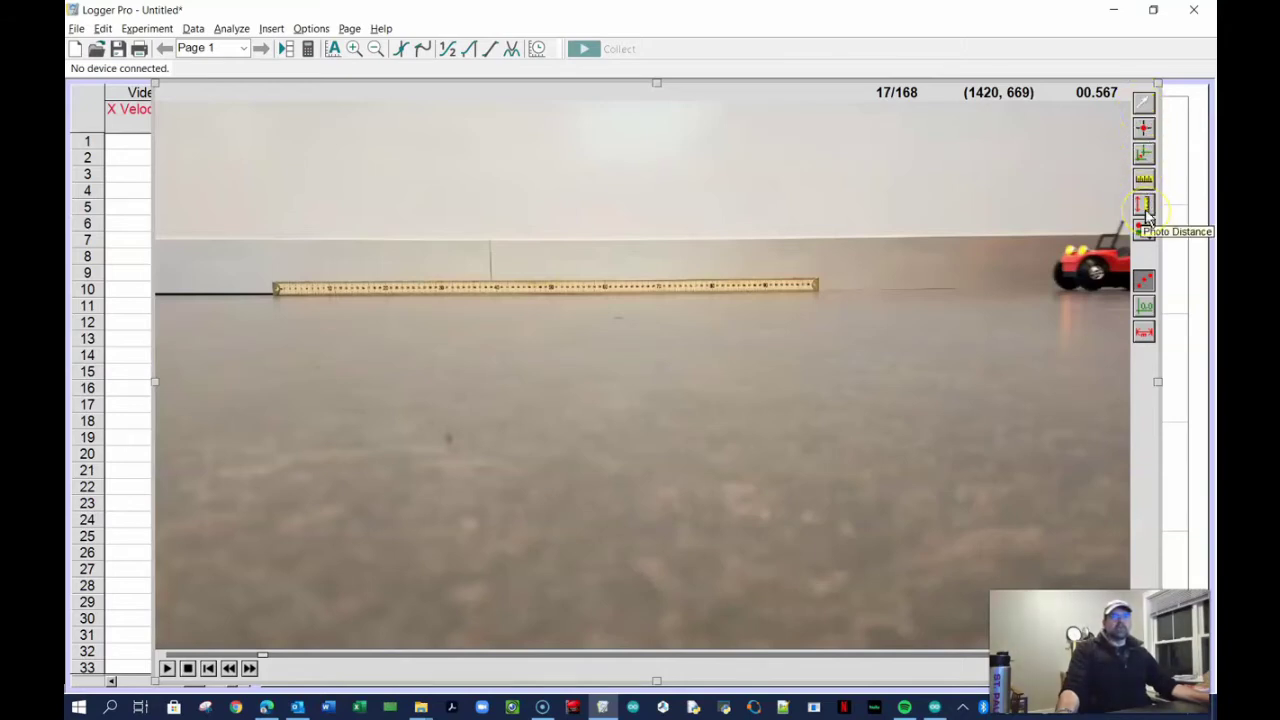
pyautogui.click(1144, 180)
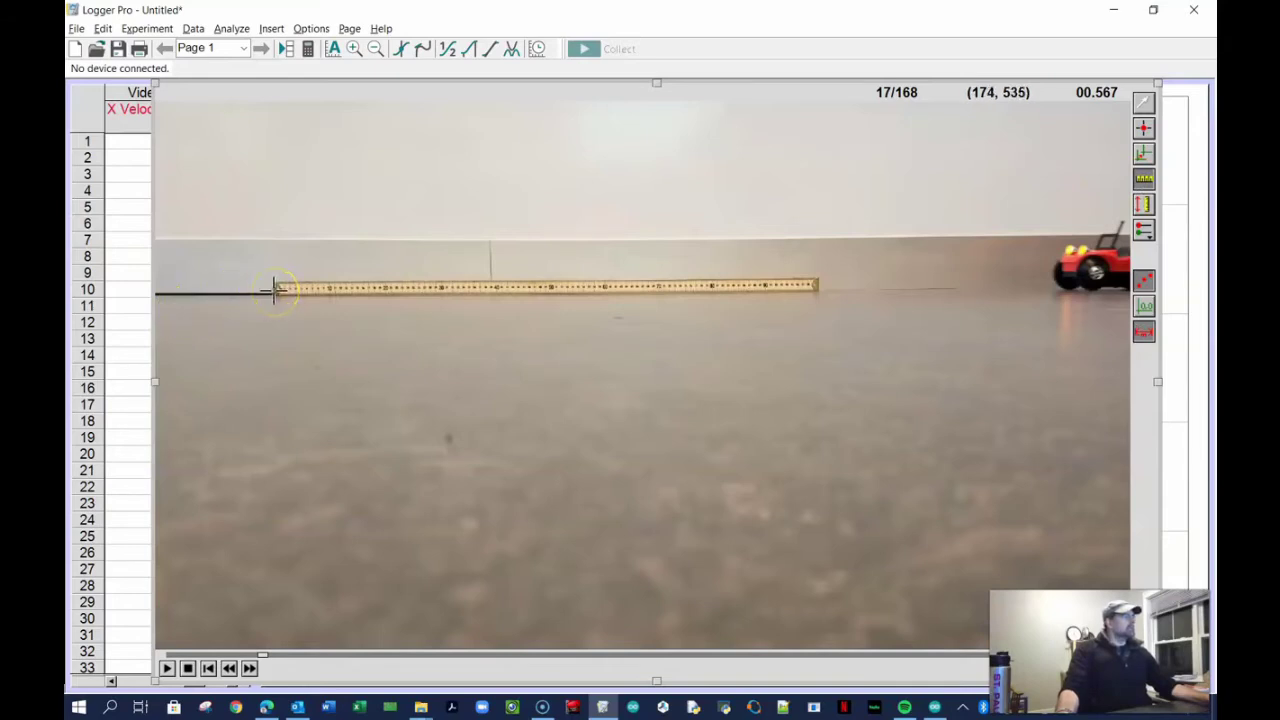
pyautogui.moveTo(282, 289); pyautogui.dragTo(818, 285)
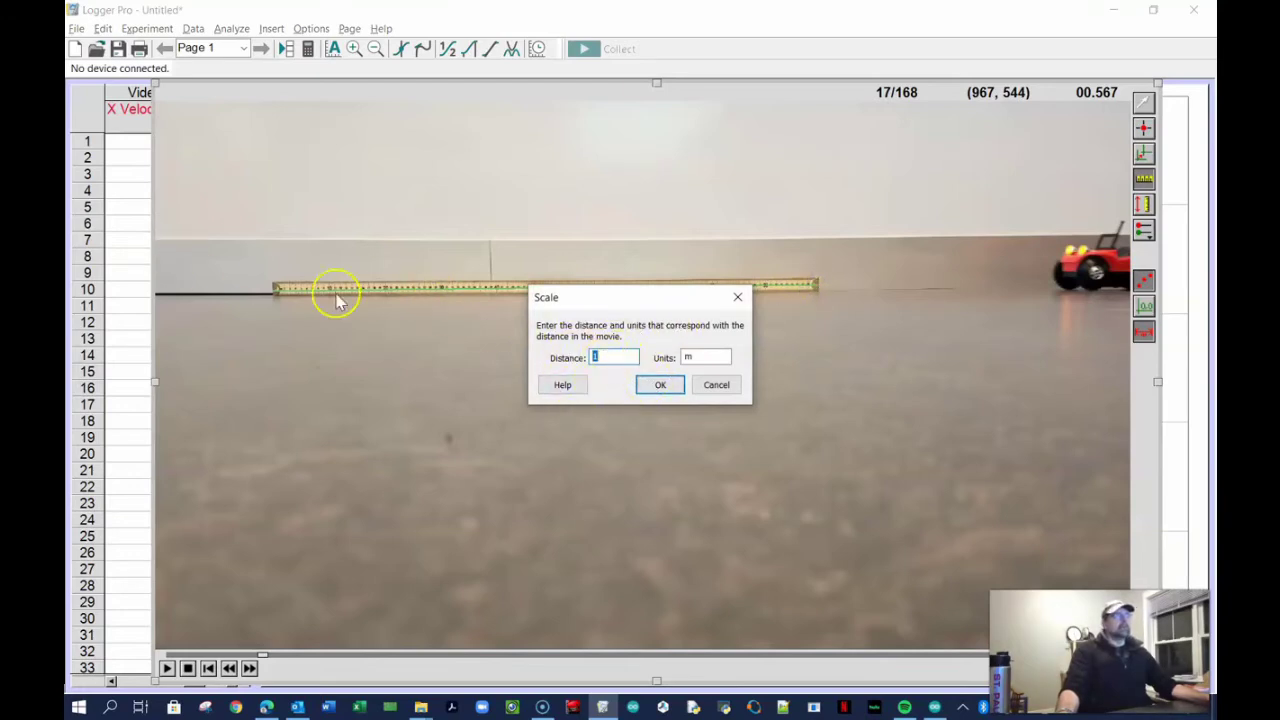
pyautogui.click(660, 386)
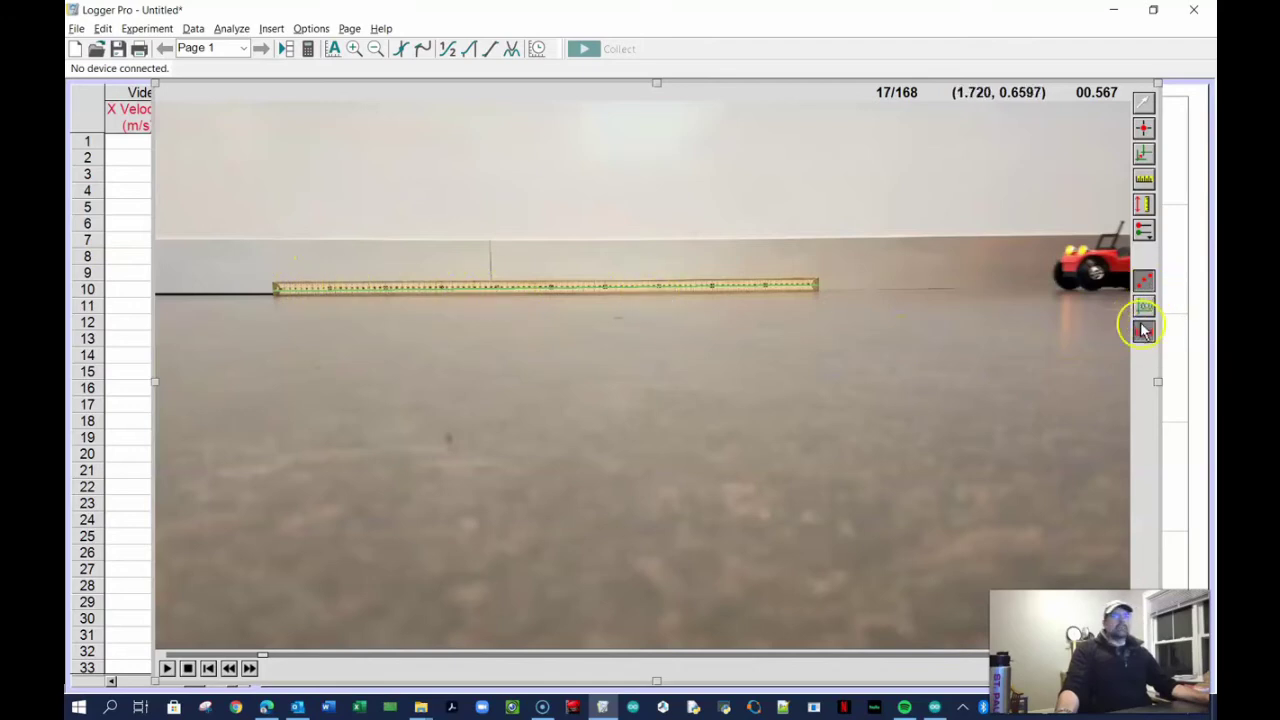
pyautogui.click(1143, 335)
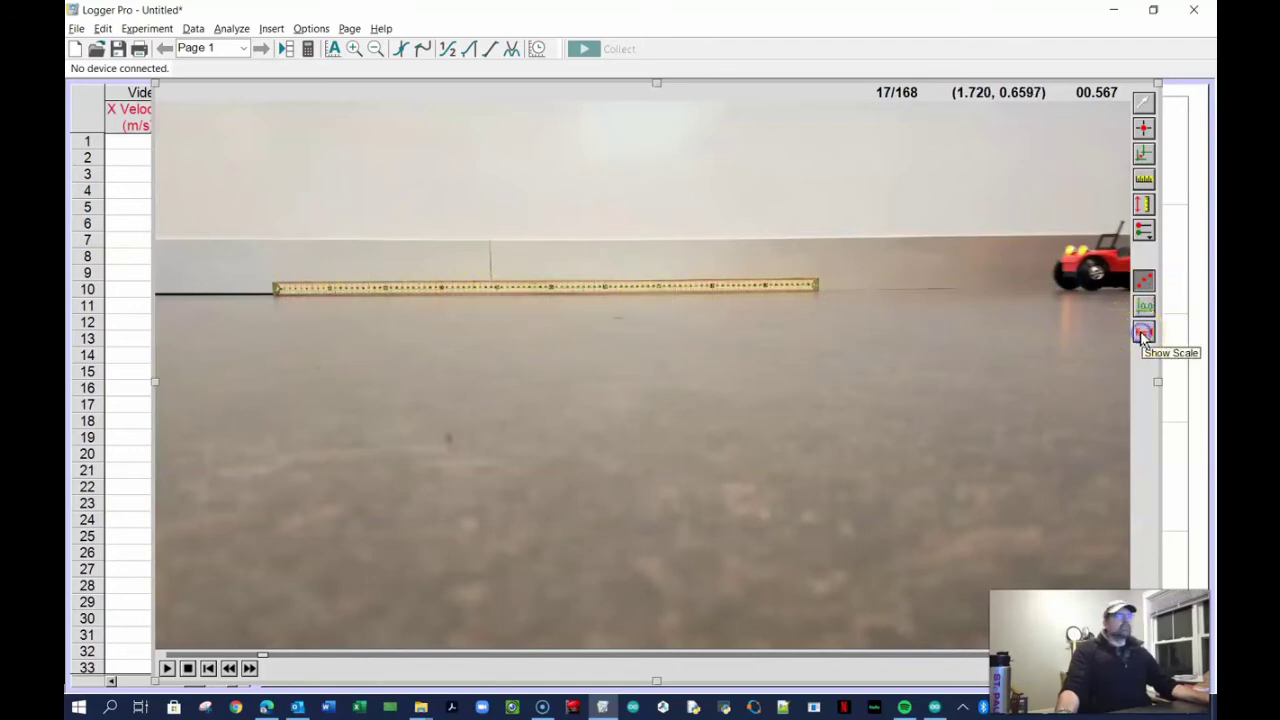
pyautogui.click(1143, 335)
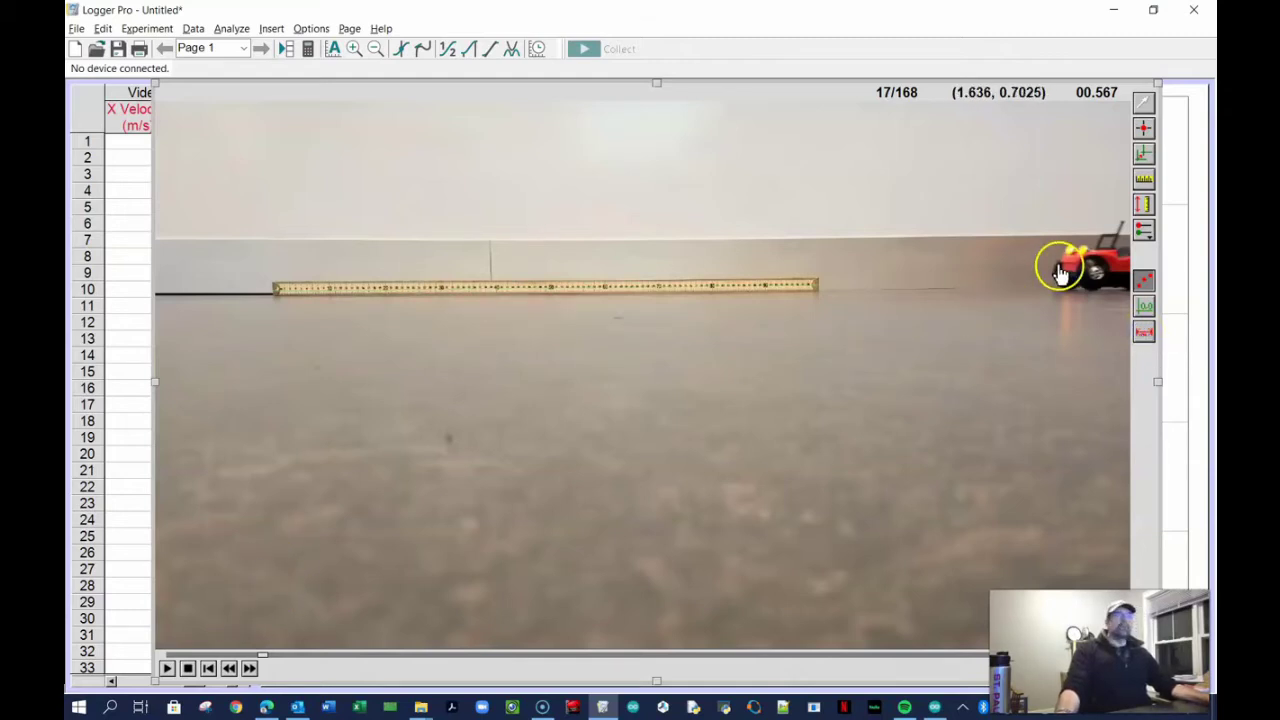
# Add tracking points at the top of the toy car's windshield in frames 17 through 20
pyautogui.click(1145, 129)
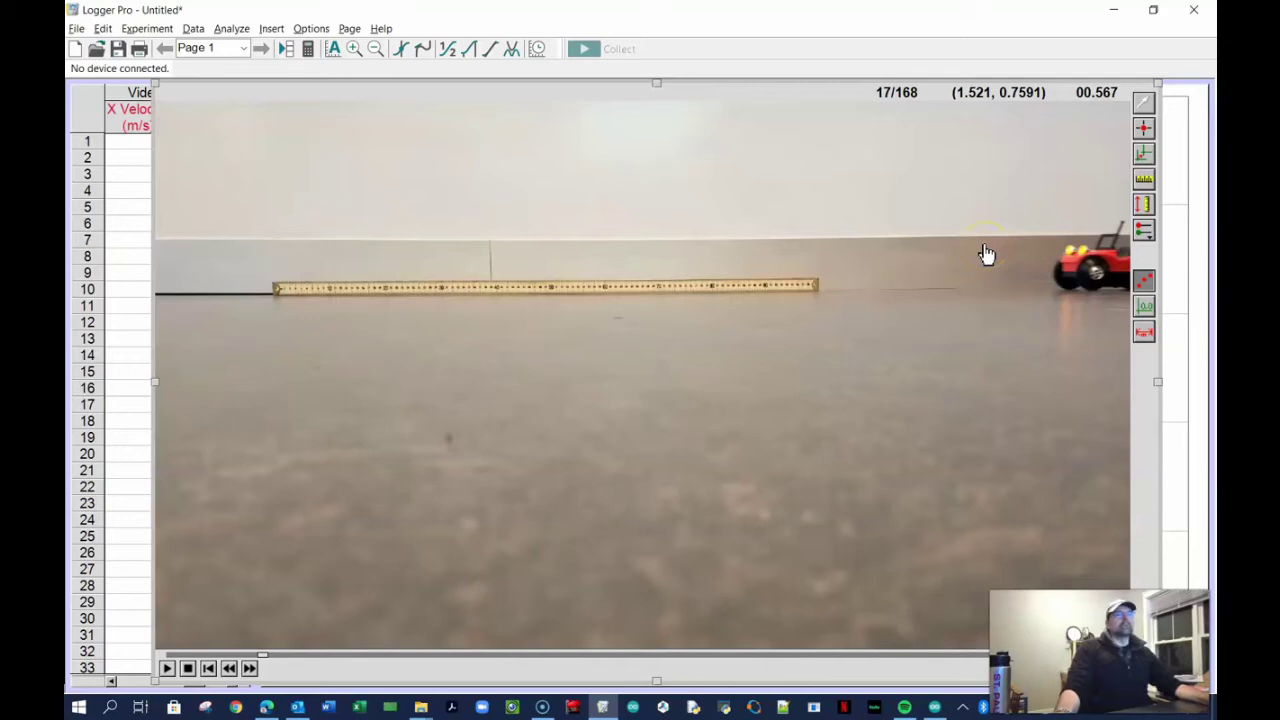
pyautogui.click(643, 408)
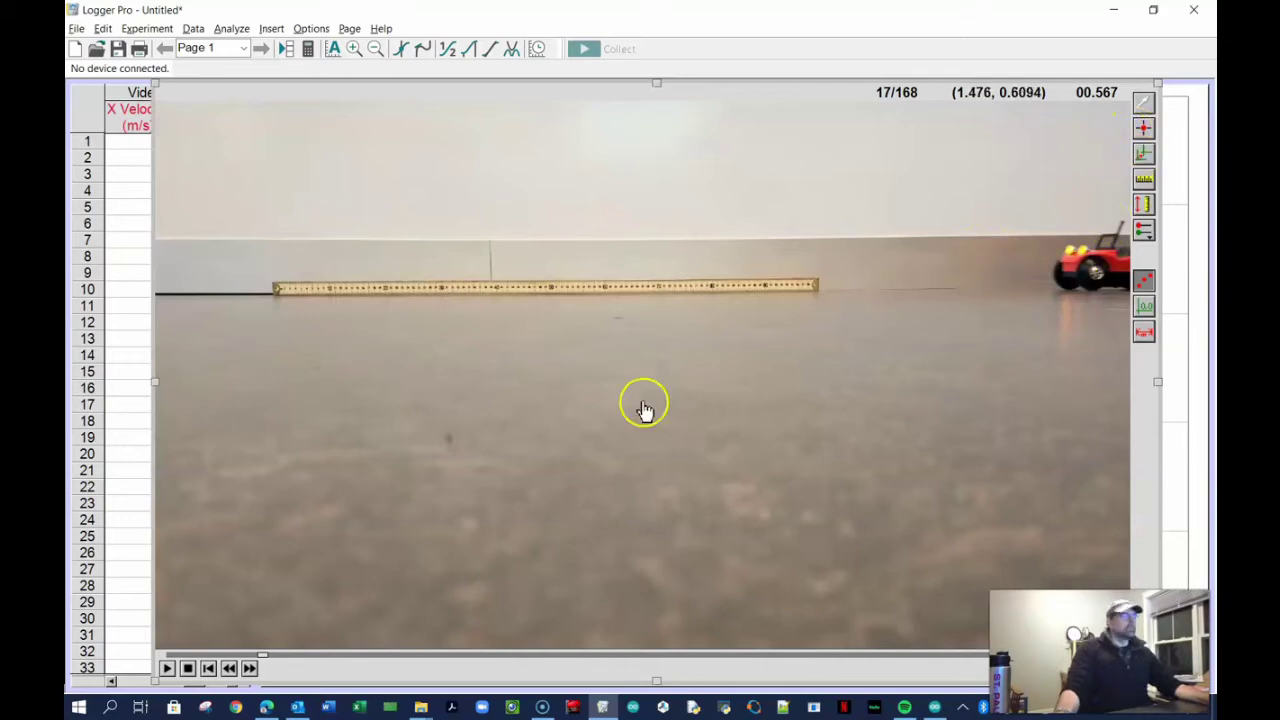
pyautogui.click(1144, 129)
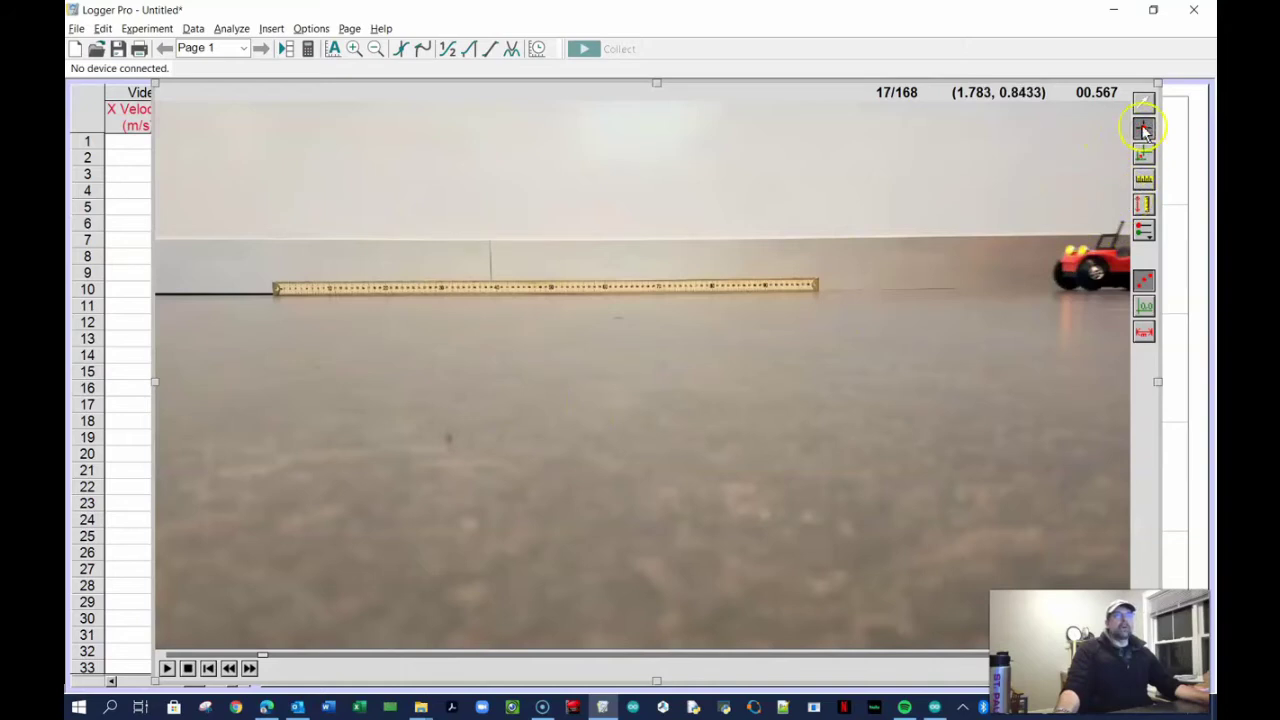
pyautogui.click(1123, 221)
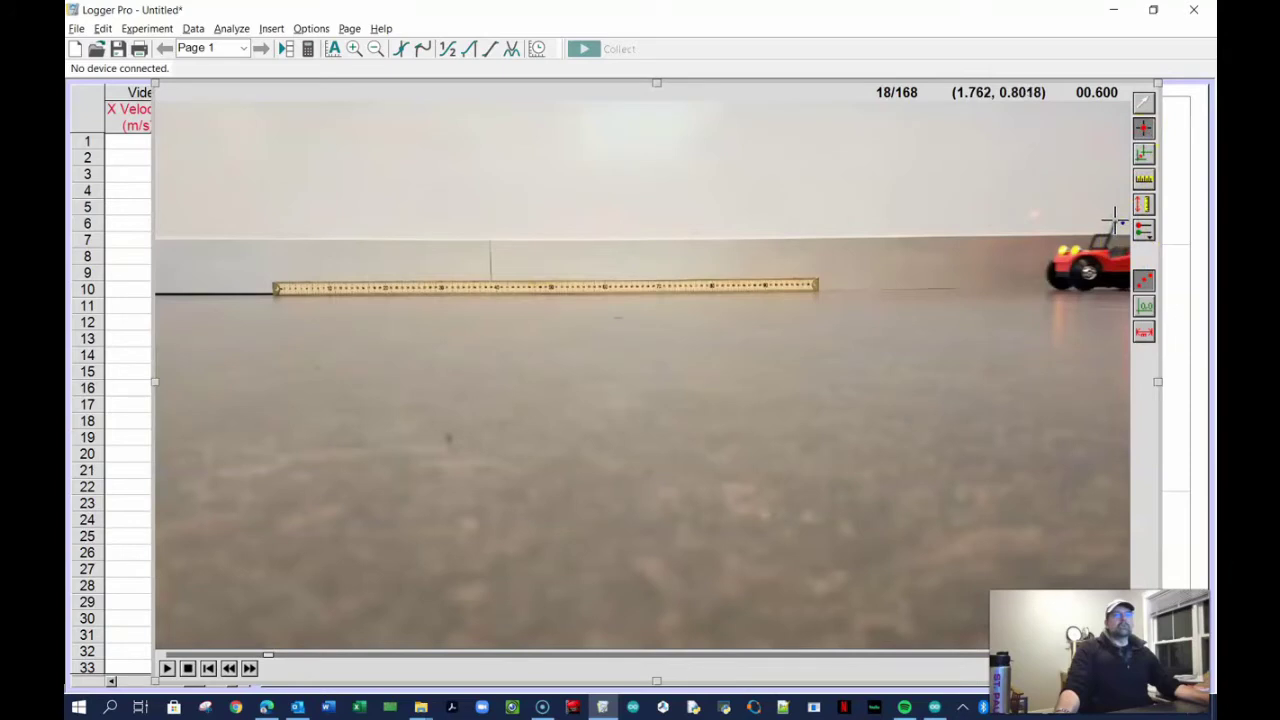
pyautogui.click(1114, 221)
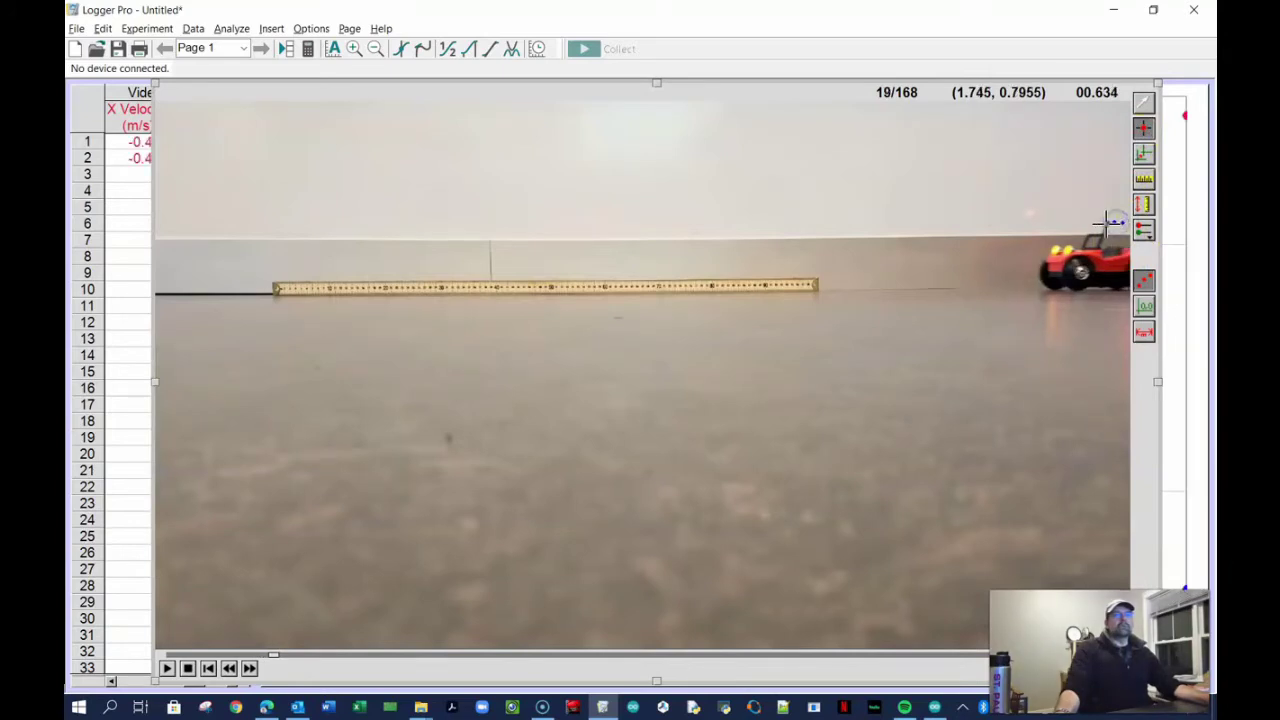
pyautogui.click(1108, 221)
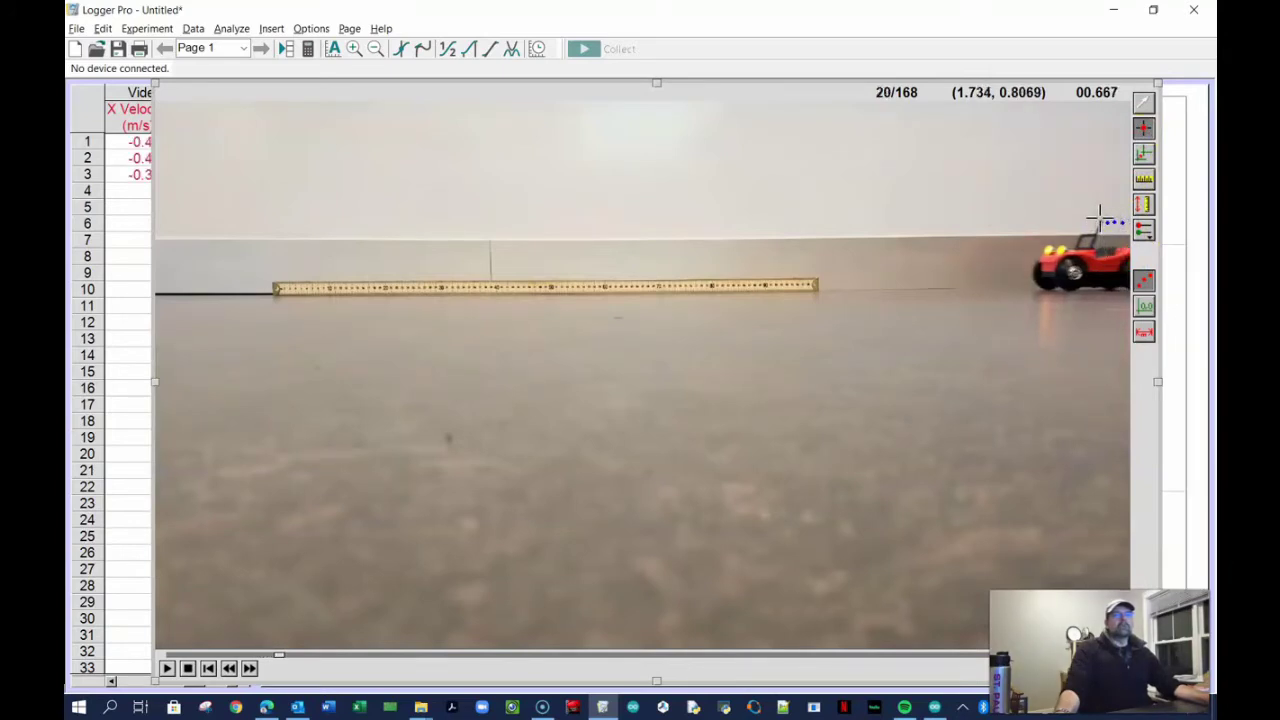
pyautogui.click(1100, 221)
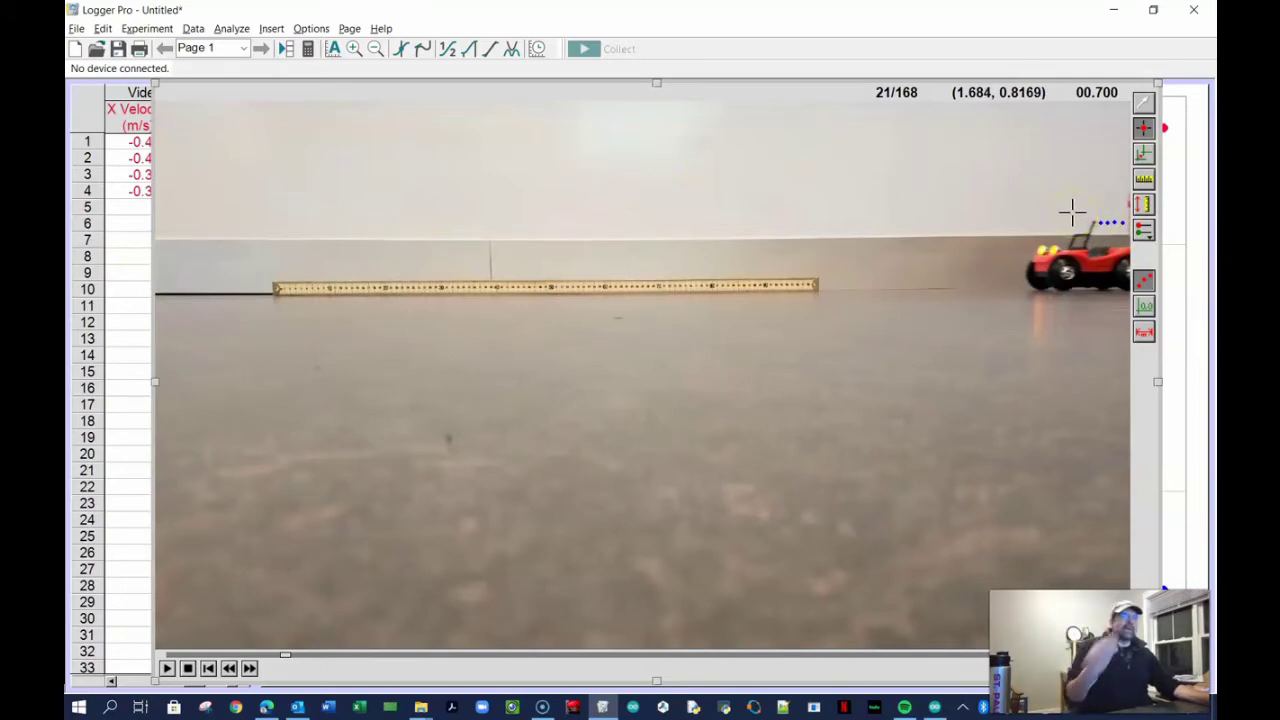
# Set the movie options so the first video analysis point defines time zero and the movie advances 5 frames after each new point
pyautogui.click(1143, 105)
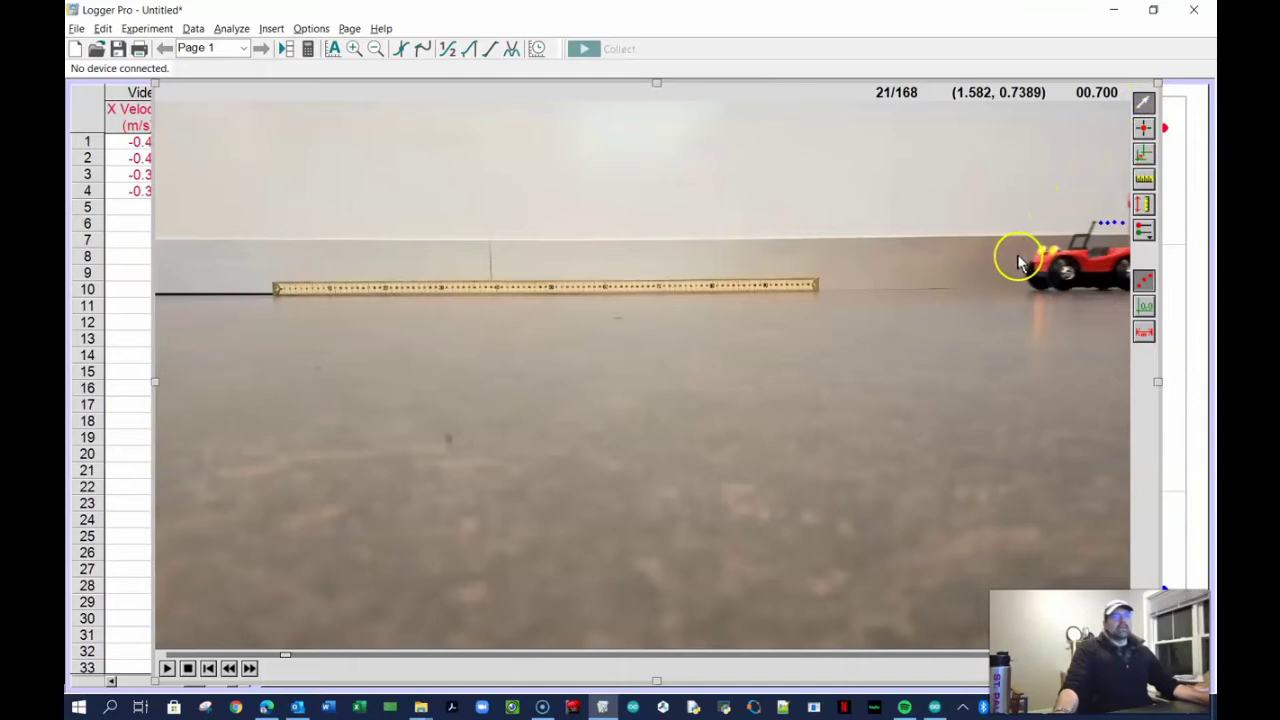
pyautogui.rightClick(875, 327)
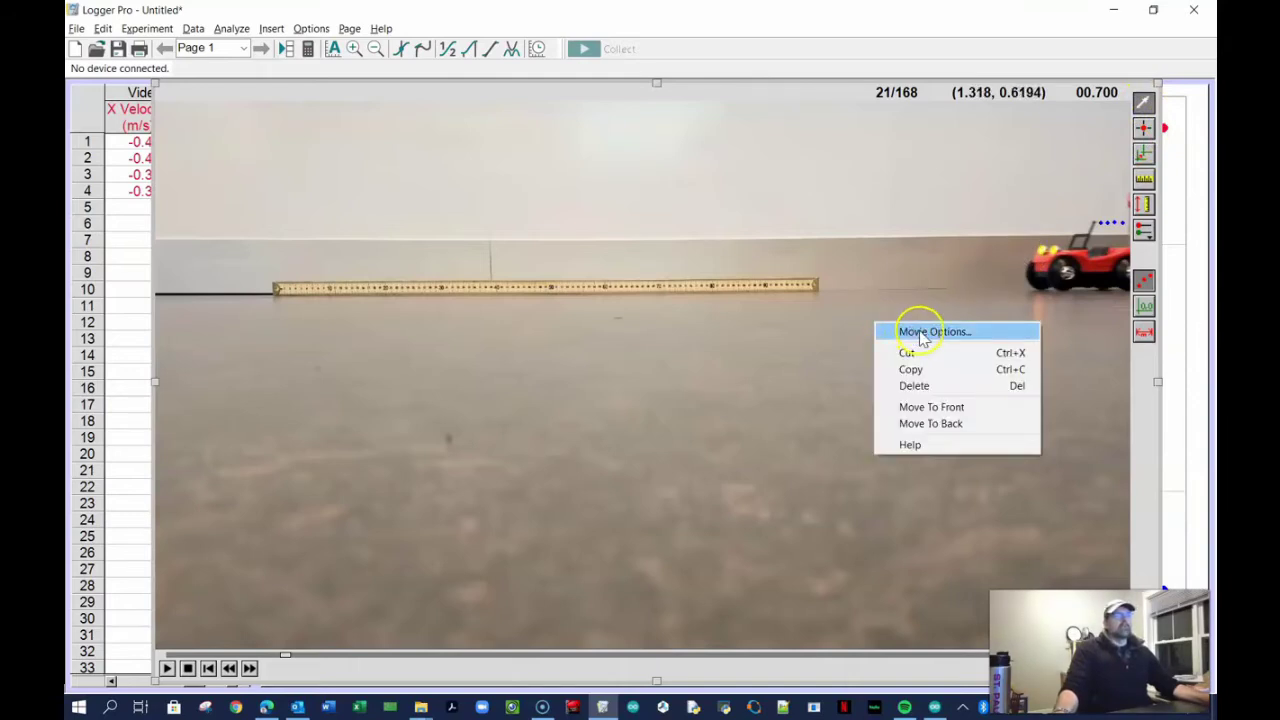
pyautogui.click(919, 333)
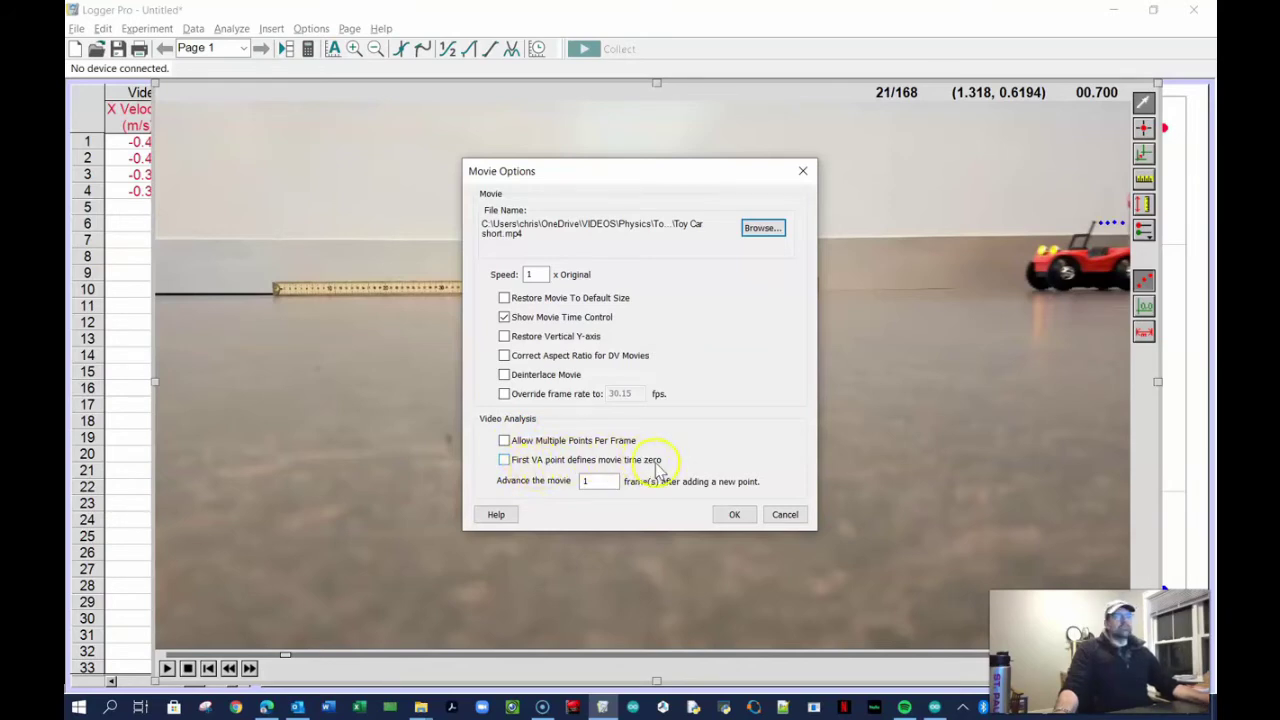
pyautogui.click(507, 462)
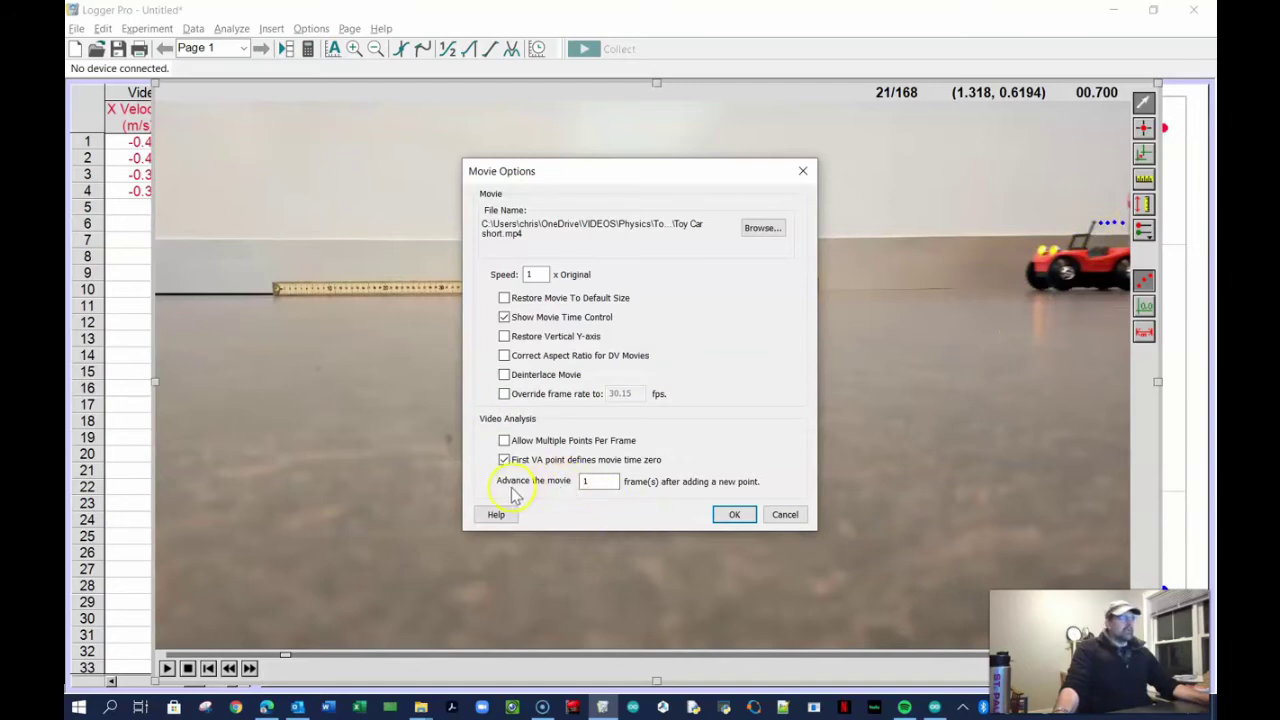
pyautogui.doubleClick(585, 481)
pyautogui.write('5')
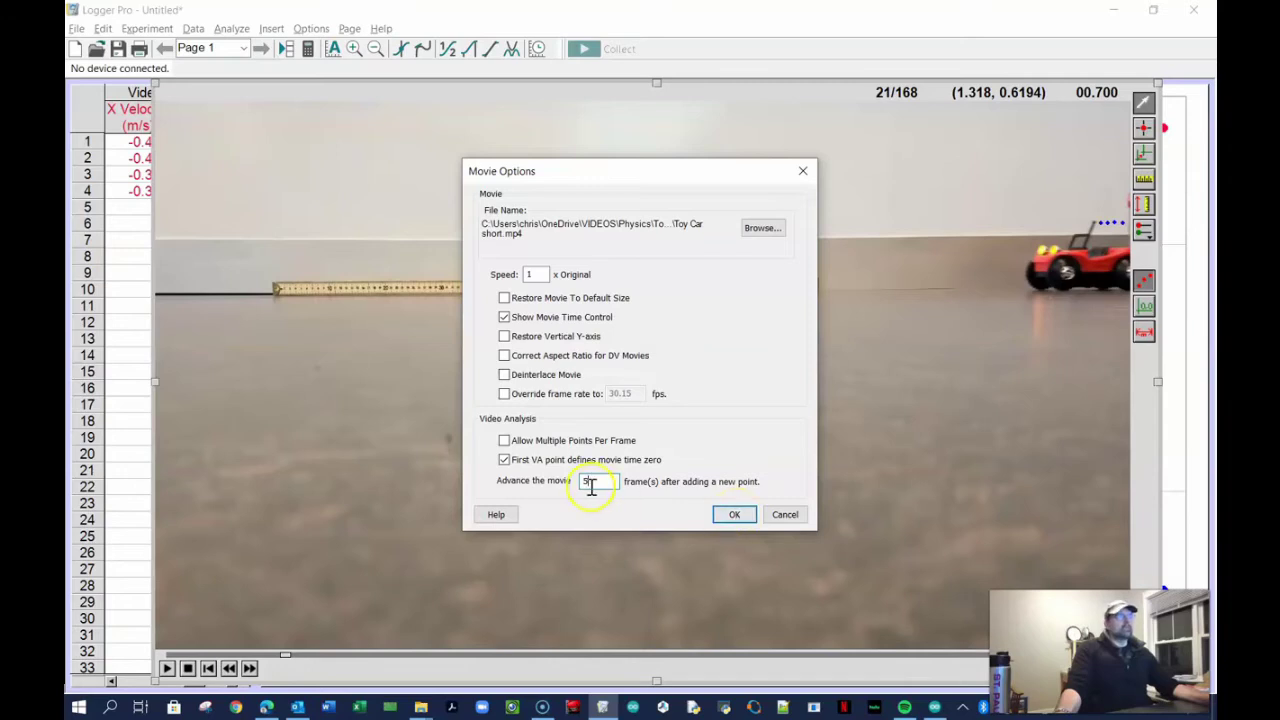
pyautogui.click(735, 515)
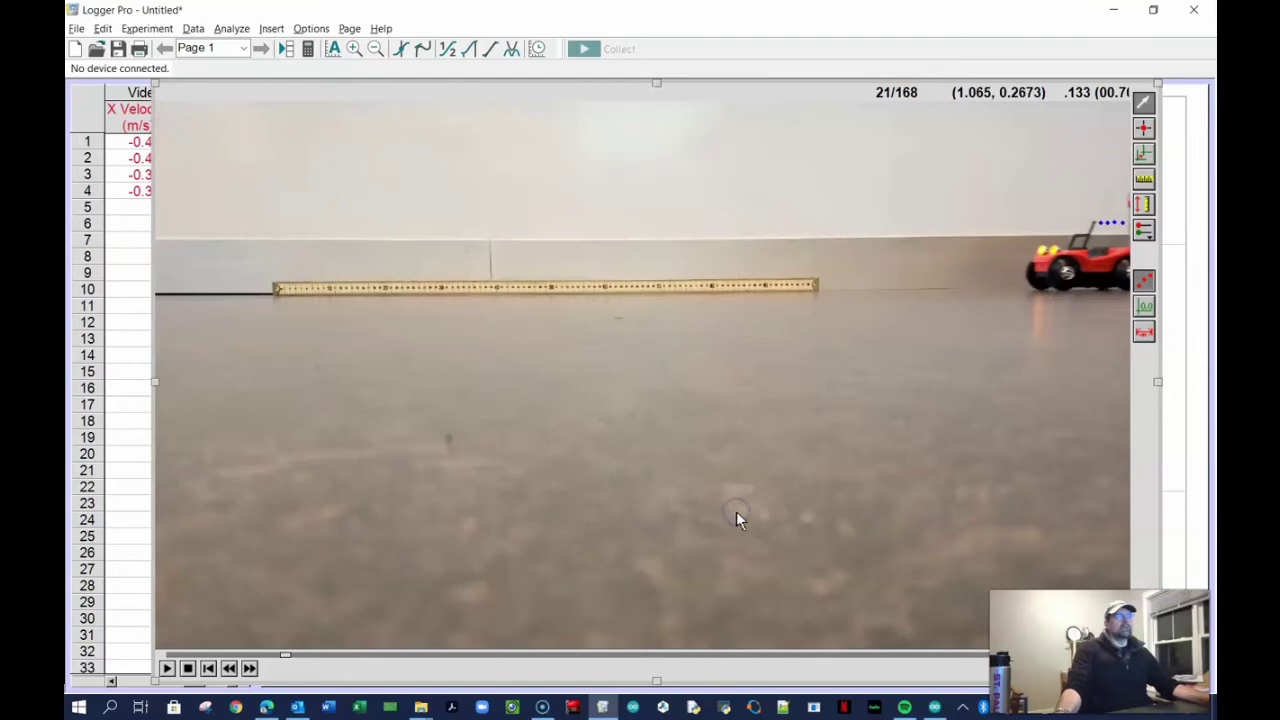
# Mark the top of the car's windshield in every fifth frame from frame 21 through frame 136, shifting the movie's edge for room along the way
pyautogui.click(1143, 128)
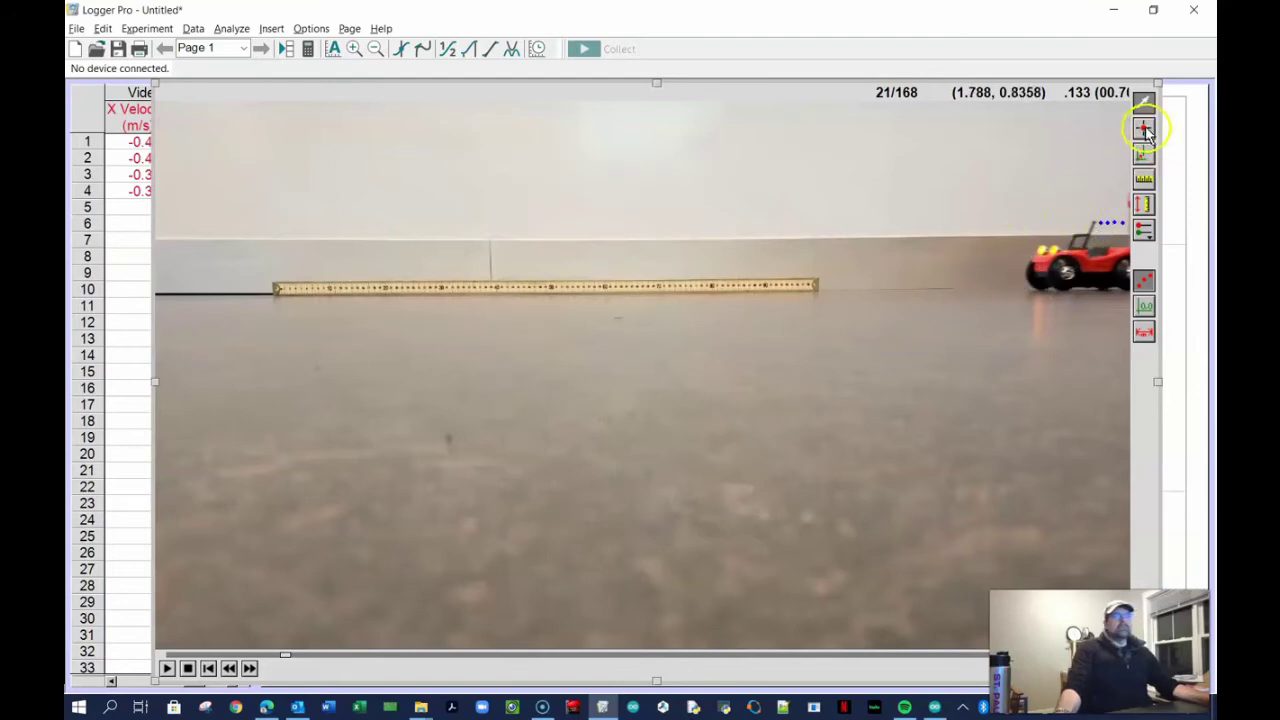
pyautogui.click(1092, 222)
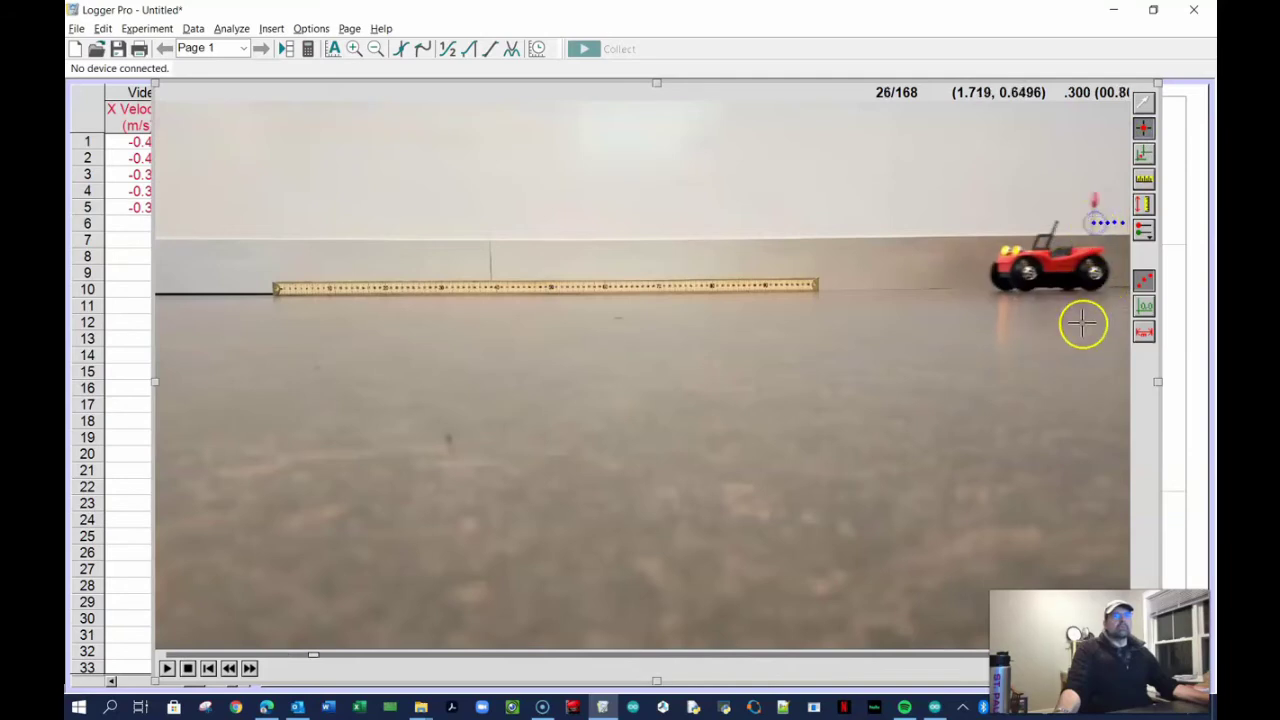
pyautogui.click(1056, 221)
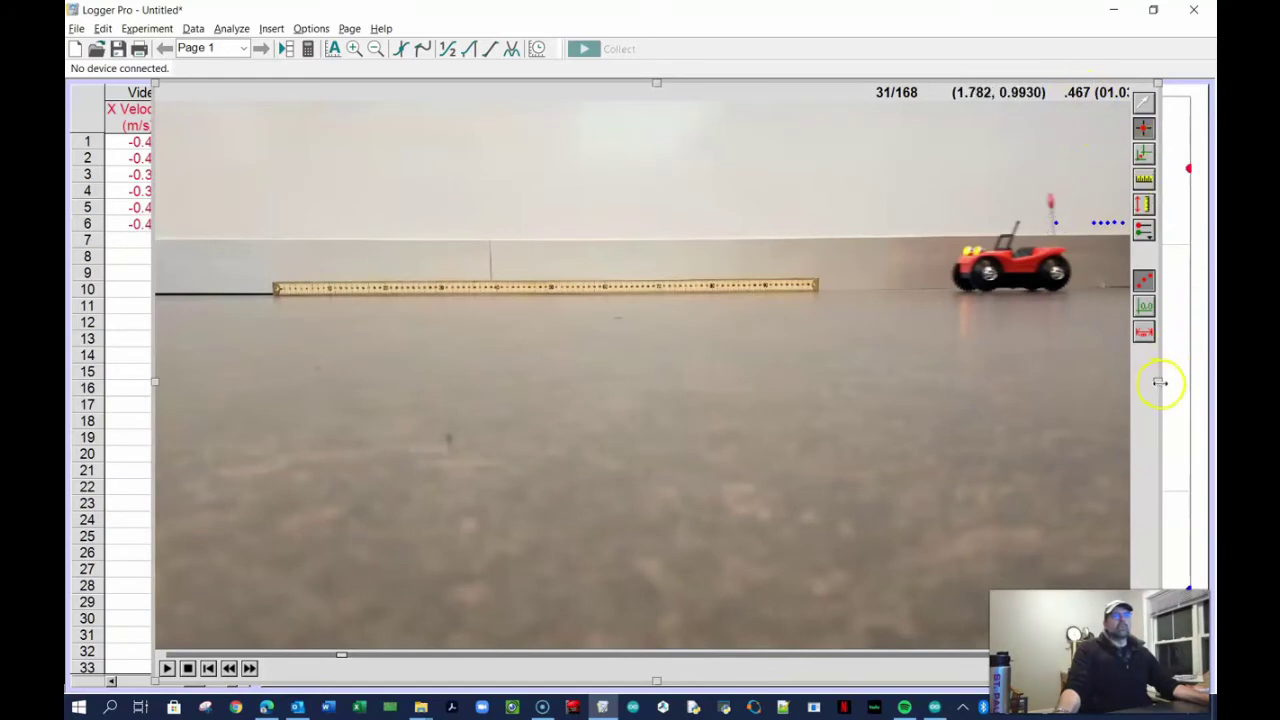
pyautogui.moveTo(1163, 381); pyautogui.dragTo(1193, 380)
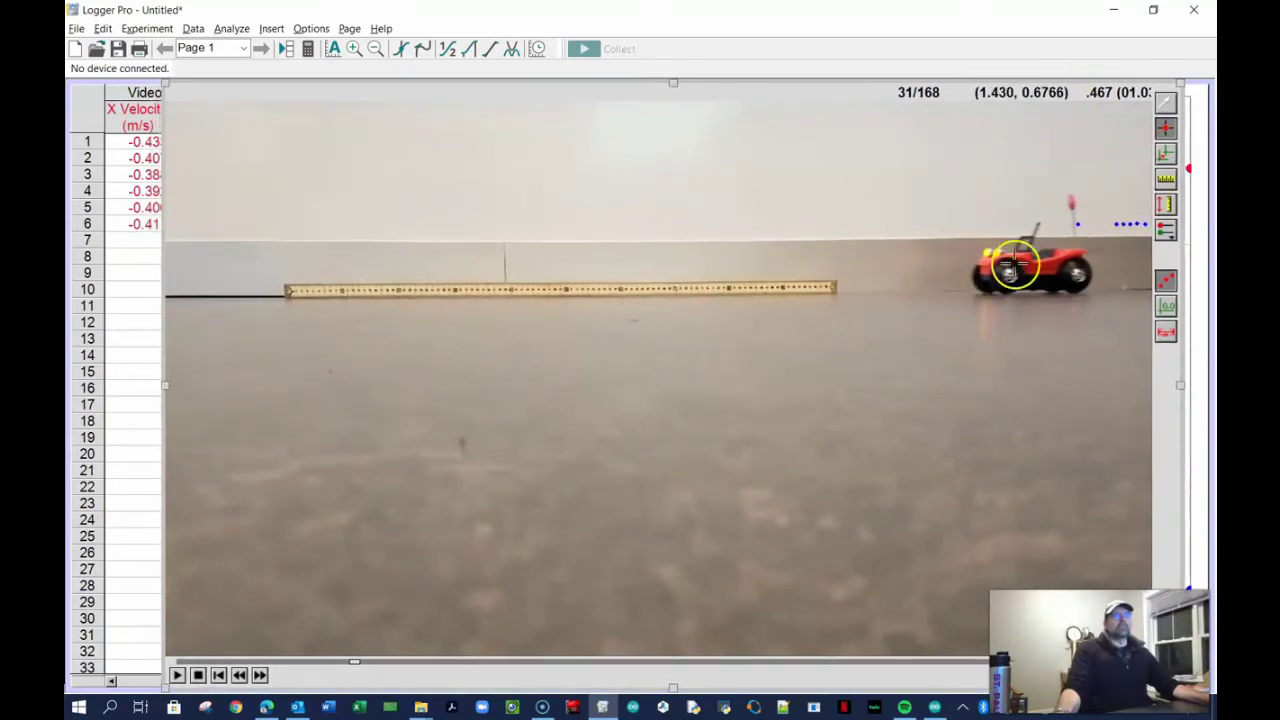
pyautogui.click(1040, 222)
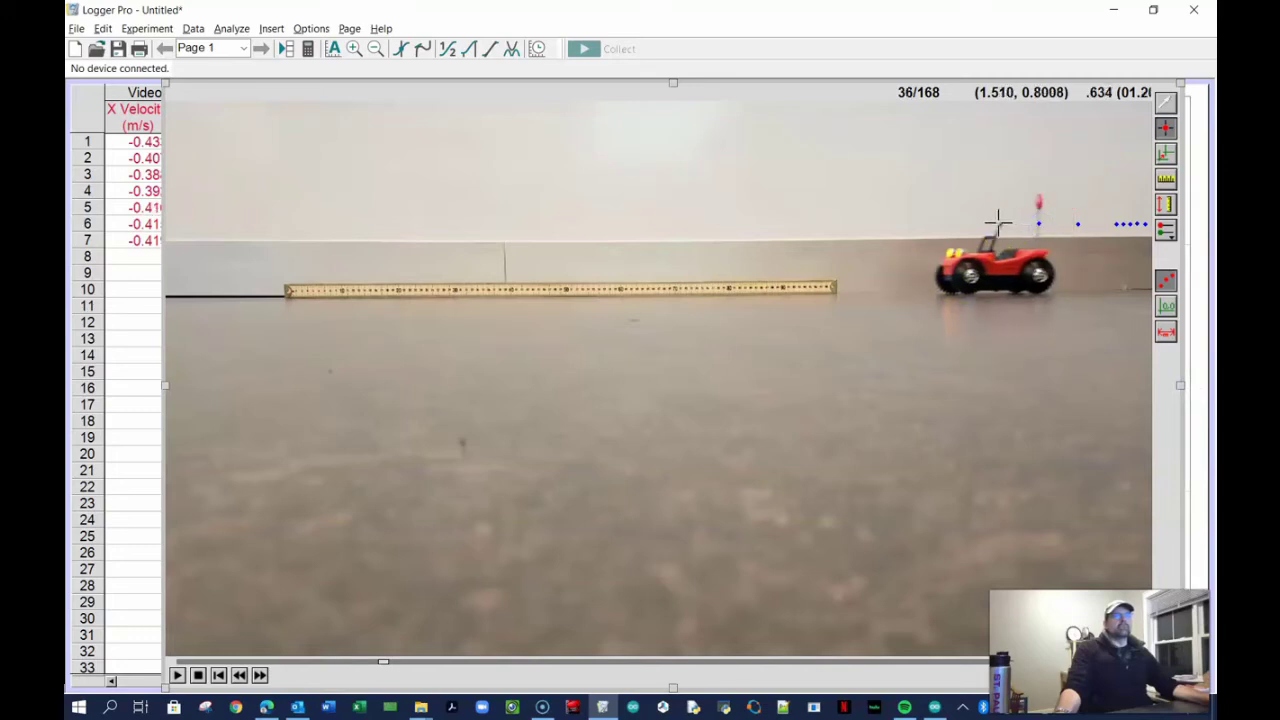
pyautogui.click(1000, 222)
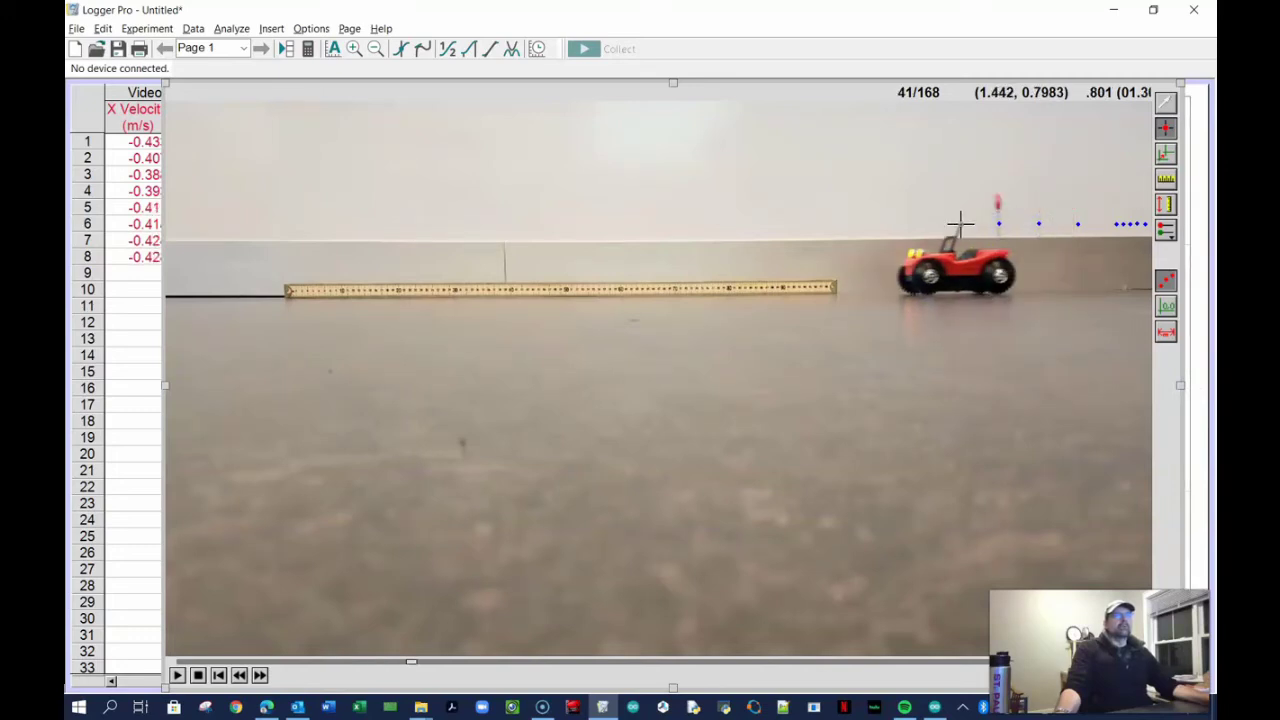
pyautogui.click(959, 222)
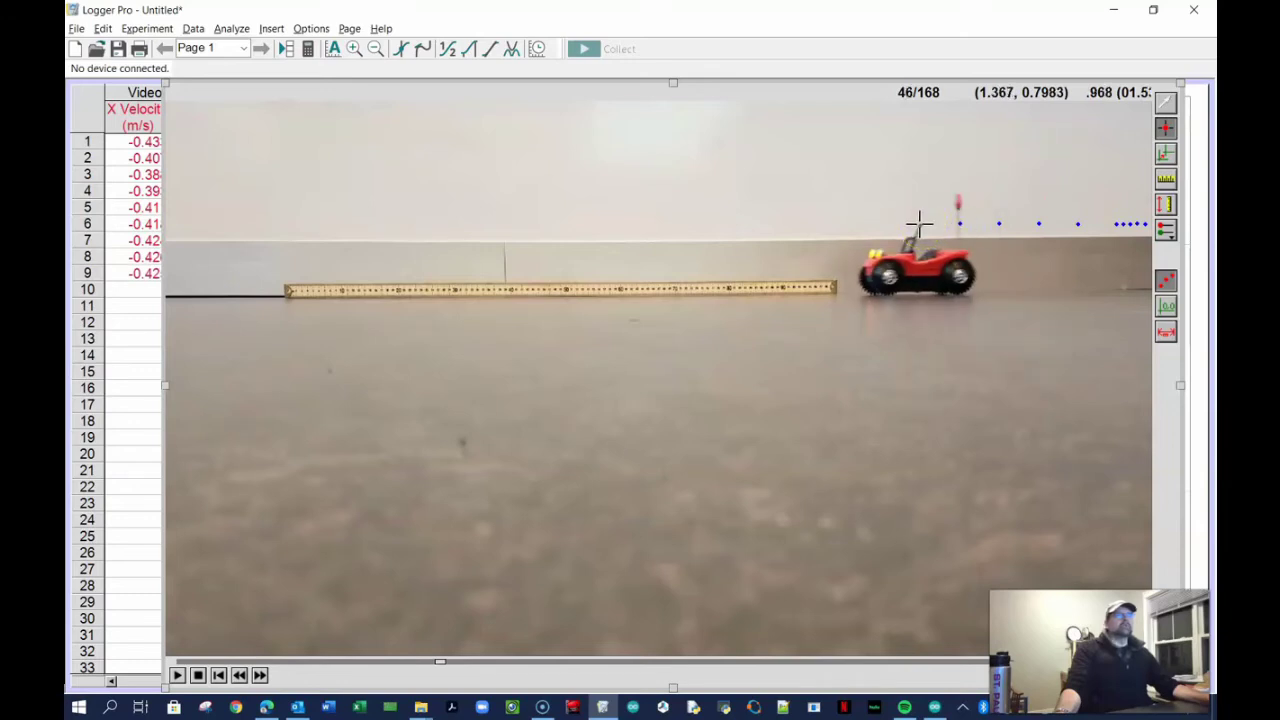
pyautogui.click(921, 224)
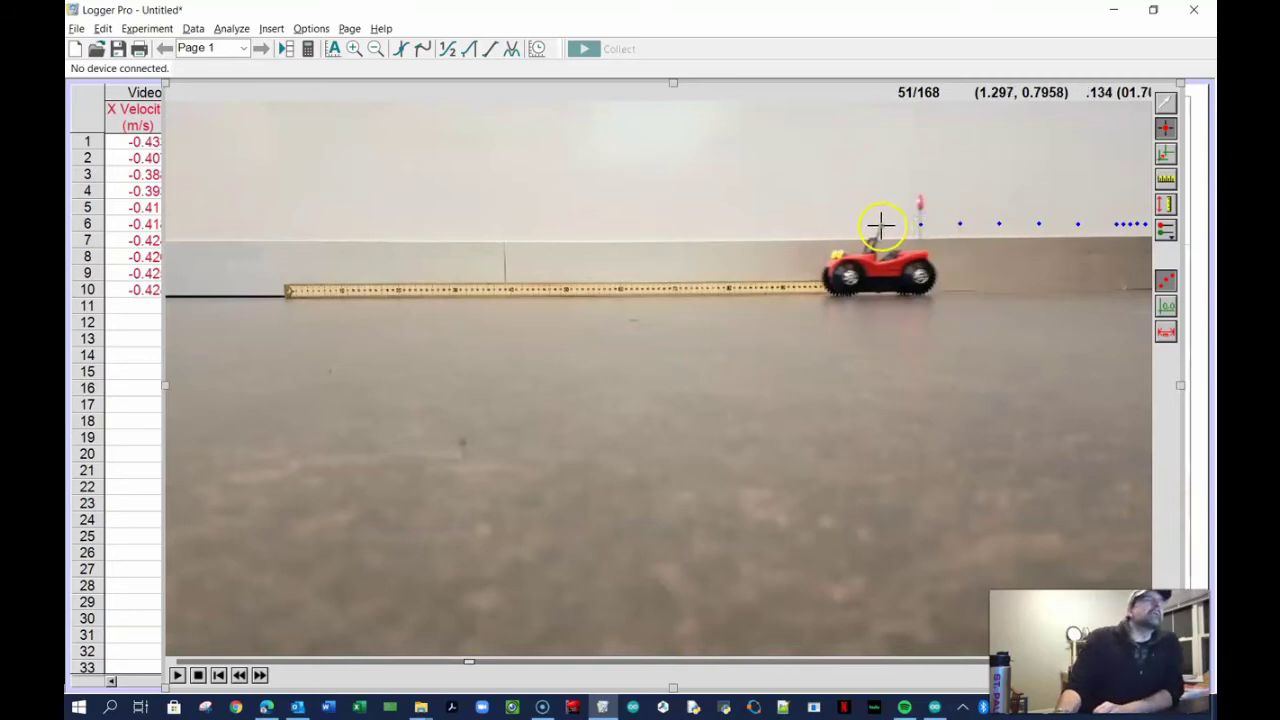
pyautogui.click(880, 224)
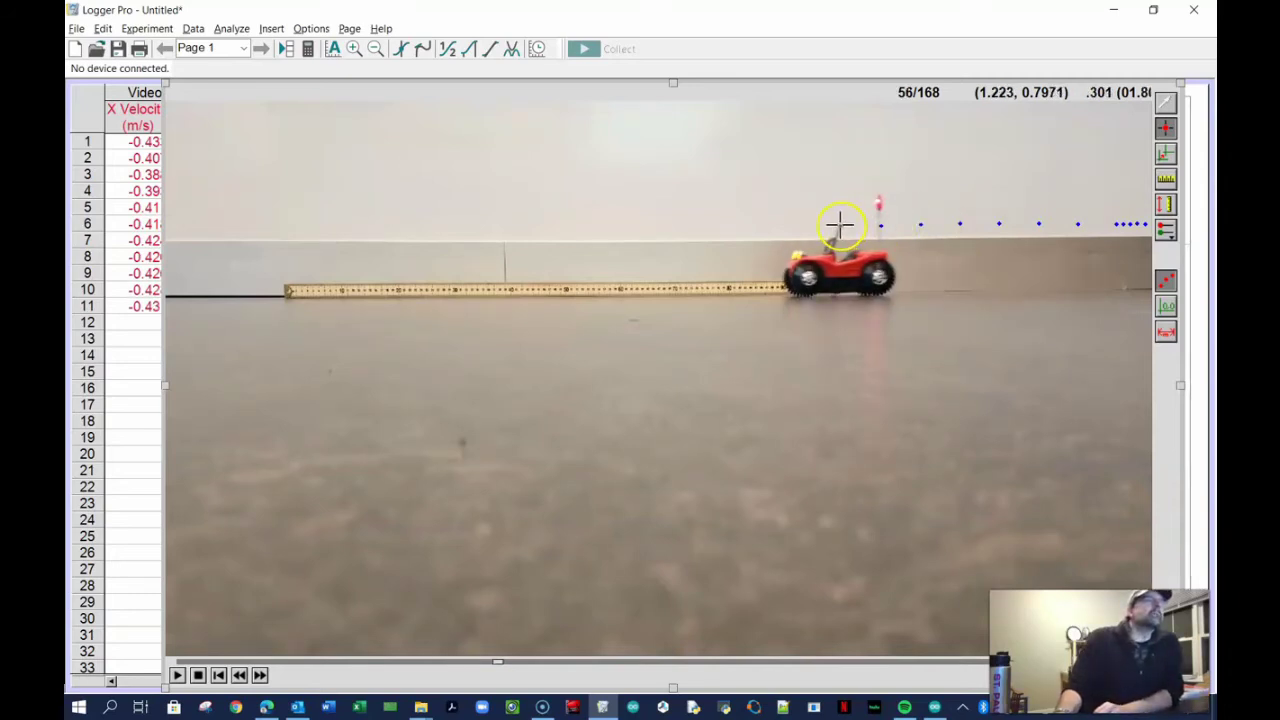
pyautogui.click(841, 225)
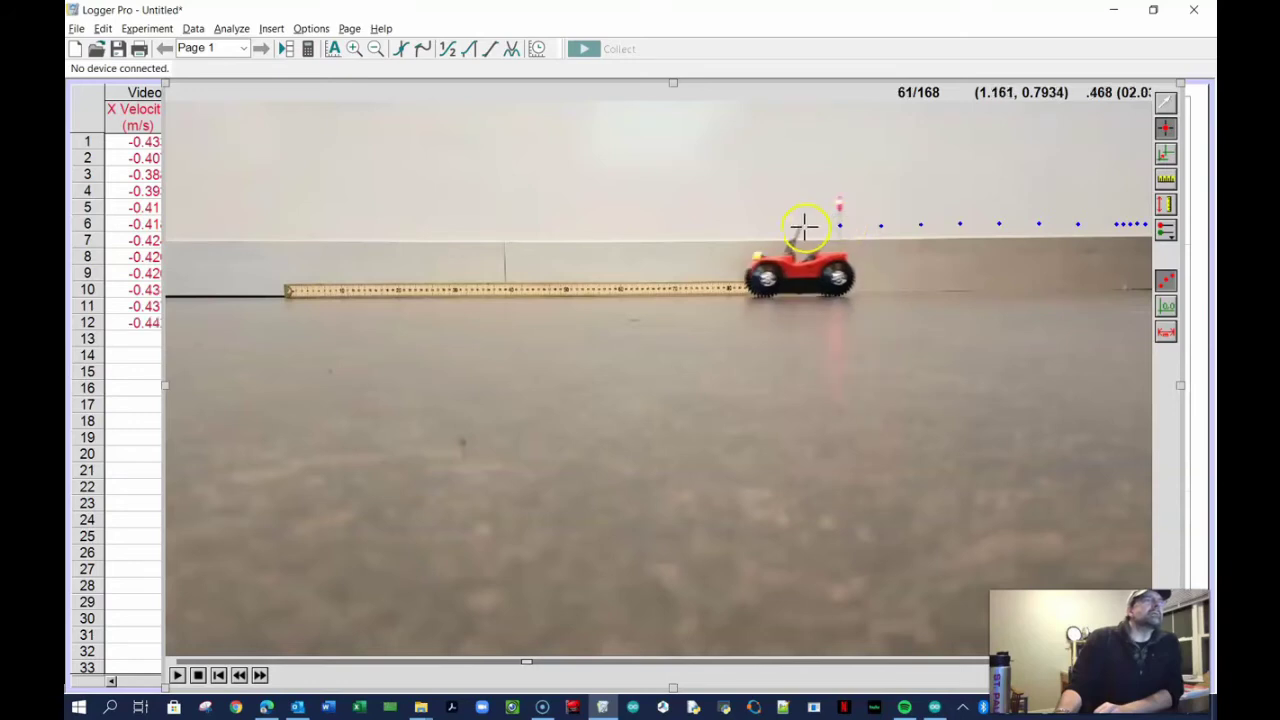
pyautogui.click(801, 227)
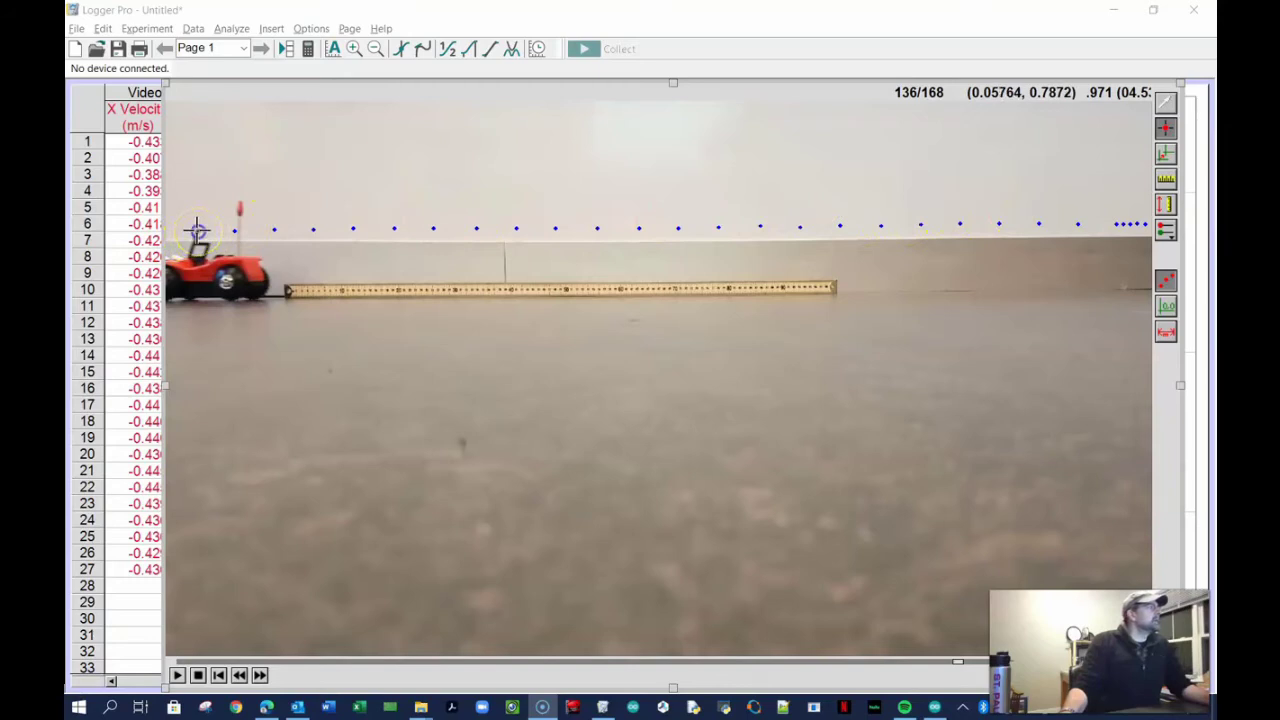
pyautogui.click(198, 230)
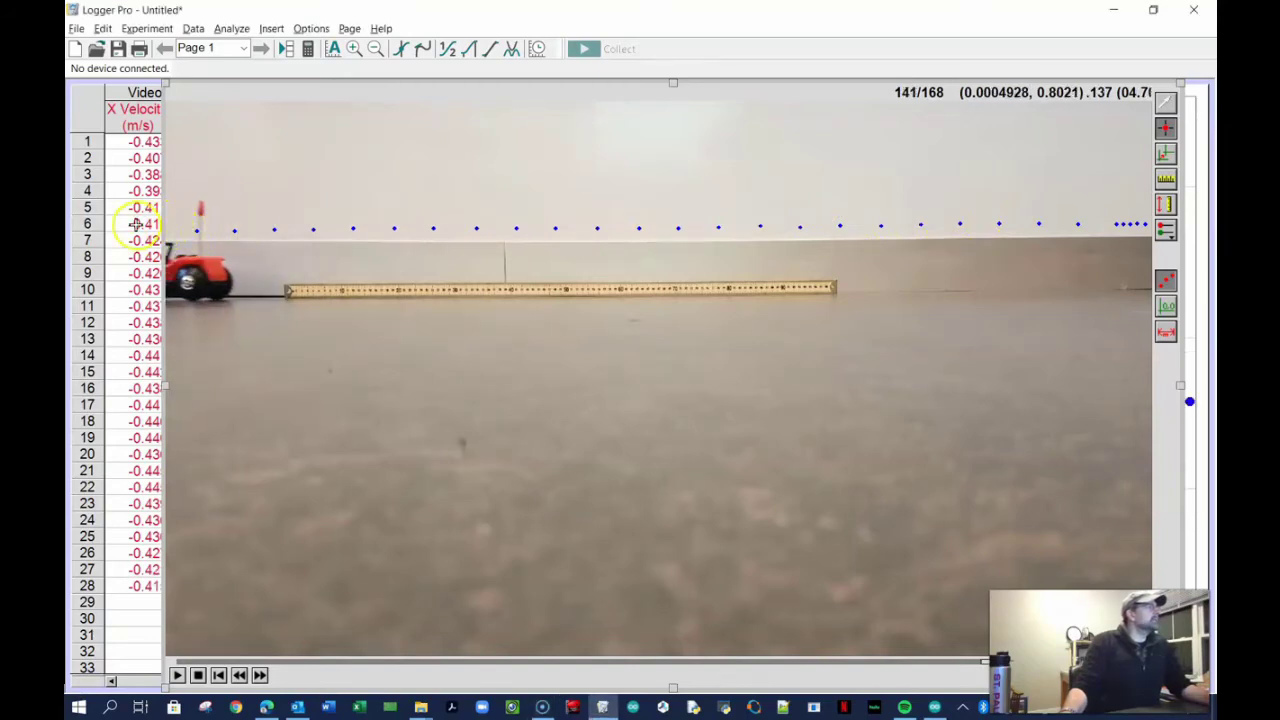
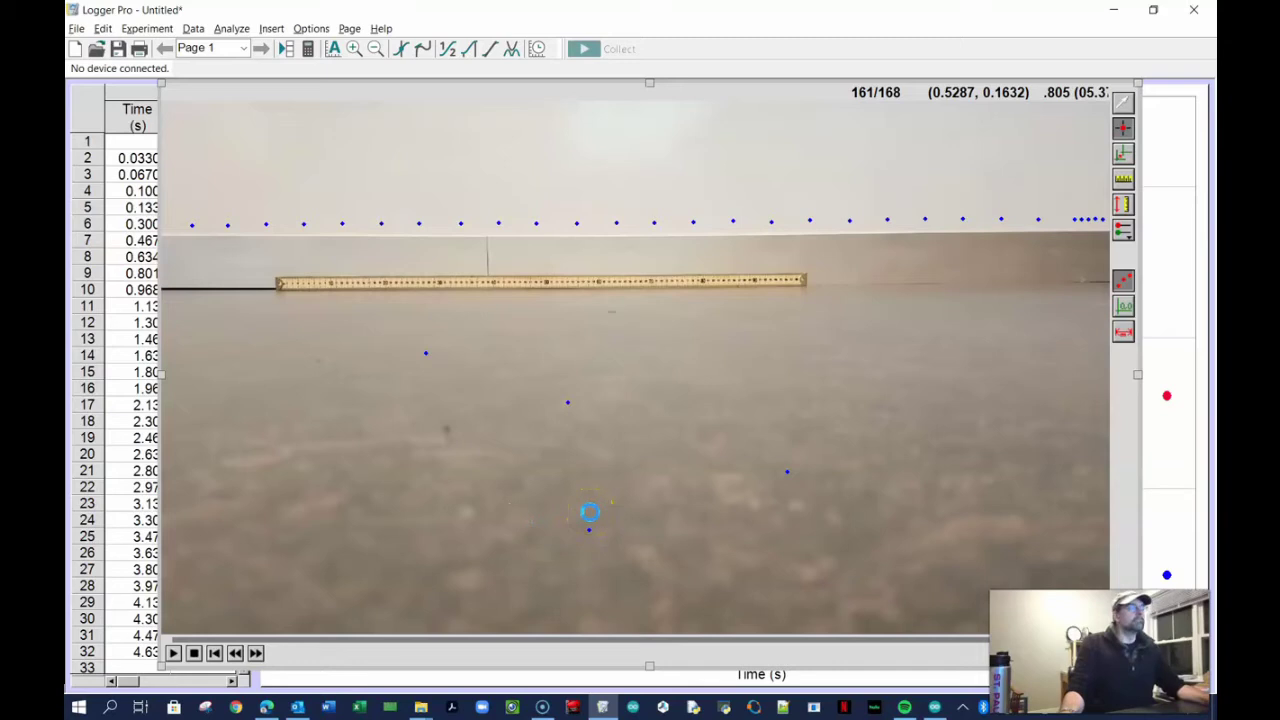
# Undo the last stray point on the floor and delete the two stray points farthest from the meter stick's zero end
pyautogui.hotkey('ctrl', 'z')
pyautogui.click(1121, 104)
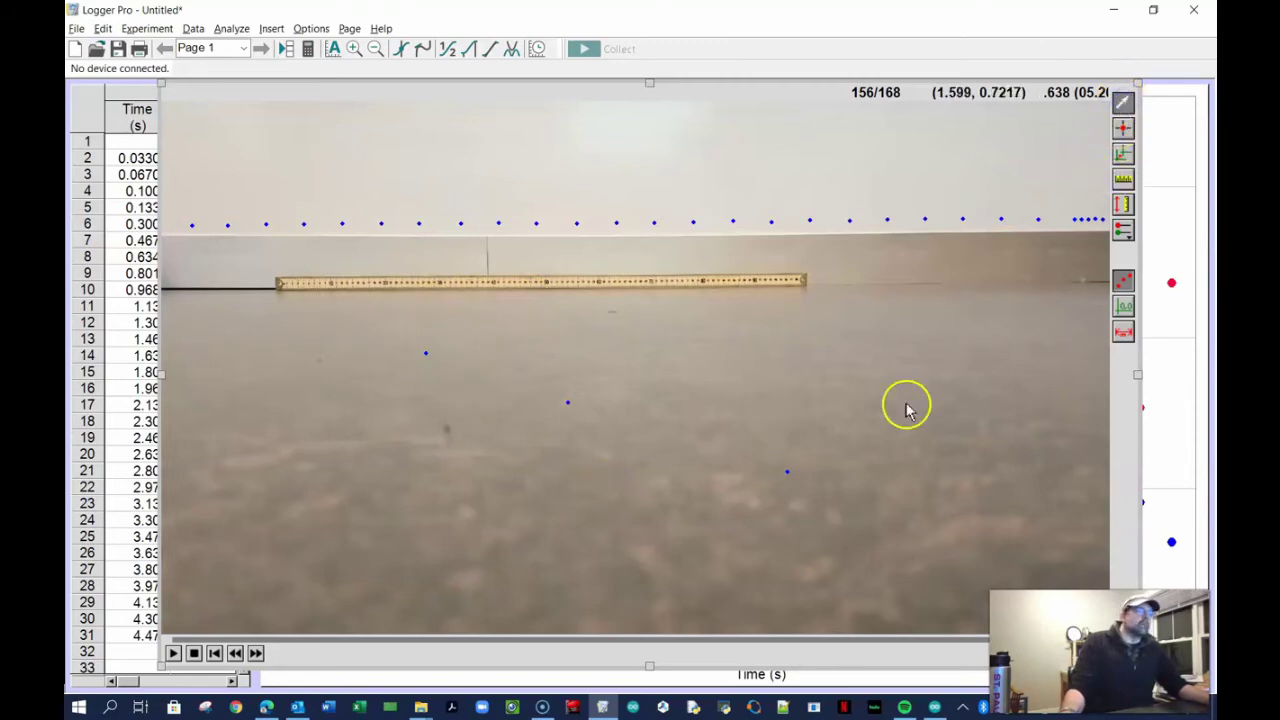
pyautogui.click(810, 471)
pyautogui.press('Delete')
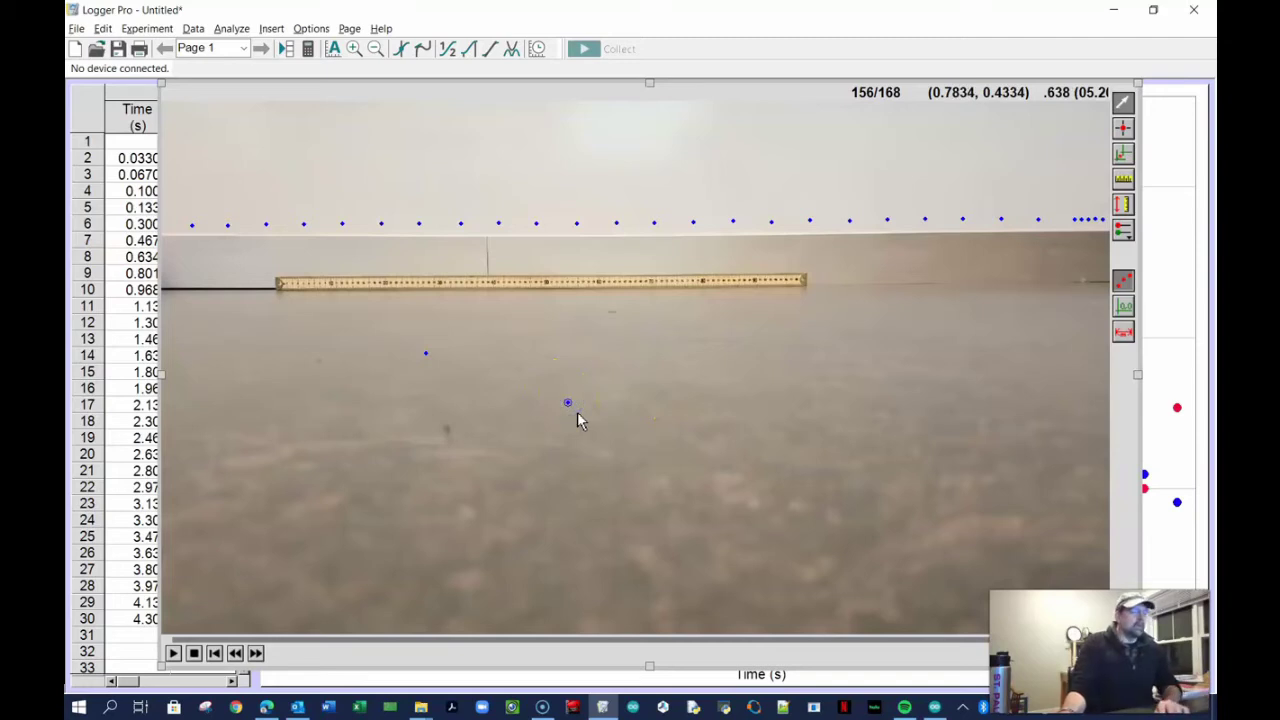
pyautogui.click(577, 412)
pyautogui.press('Delete')
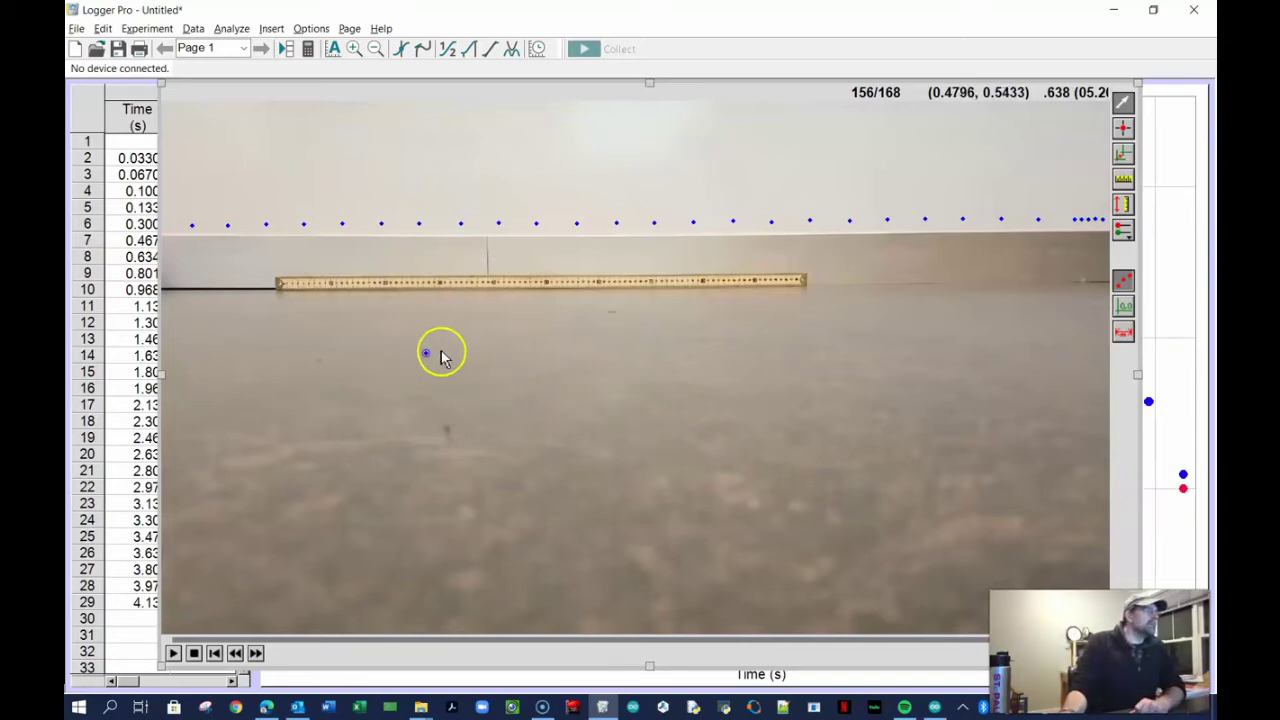
# Move the remaining stray point back and forth across the floor below the meter stick, and delete it
pyautogui.moveTo(426, 357); pyautogui.dragTo(528, 346)
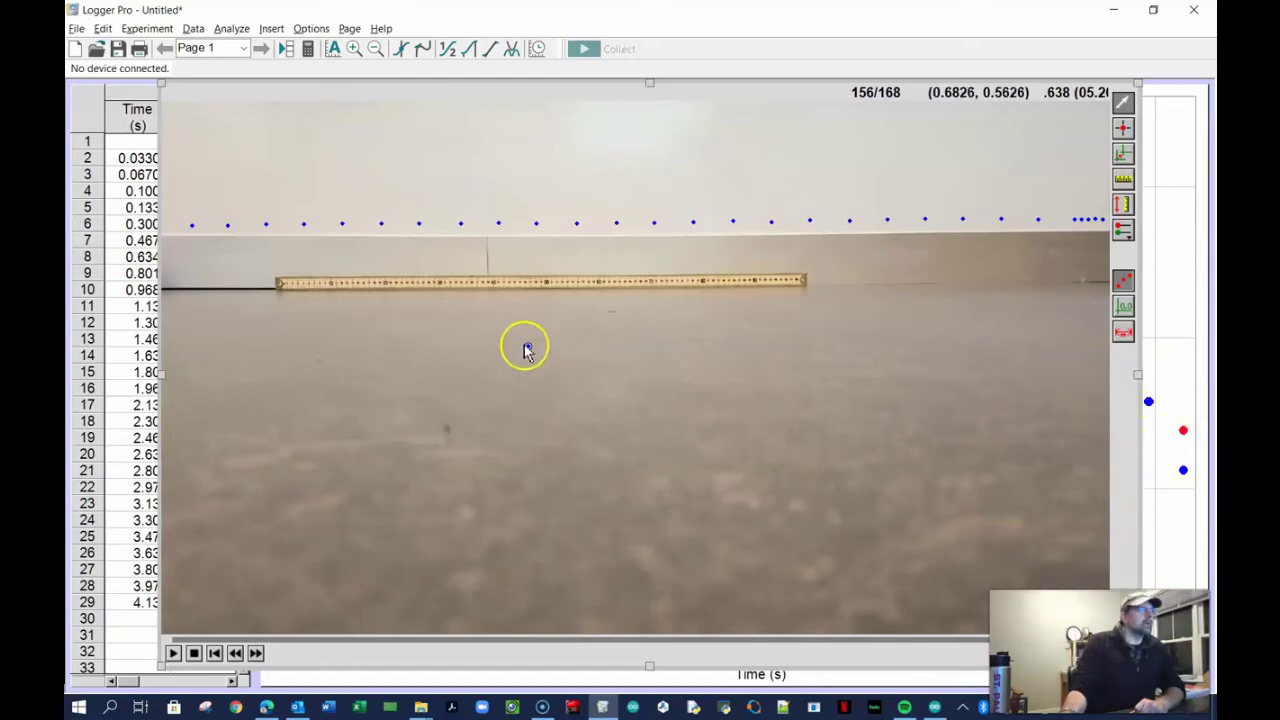
pyautogui.moveTo(529, 349); pyautogui.dragTo(346, 360)
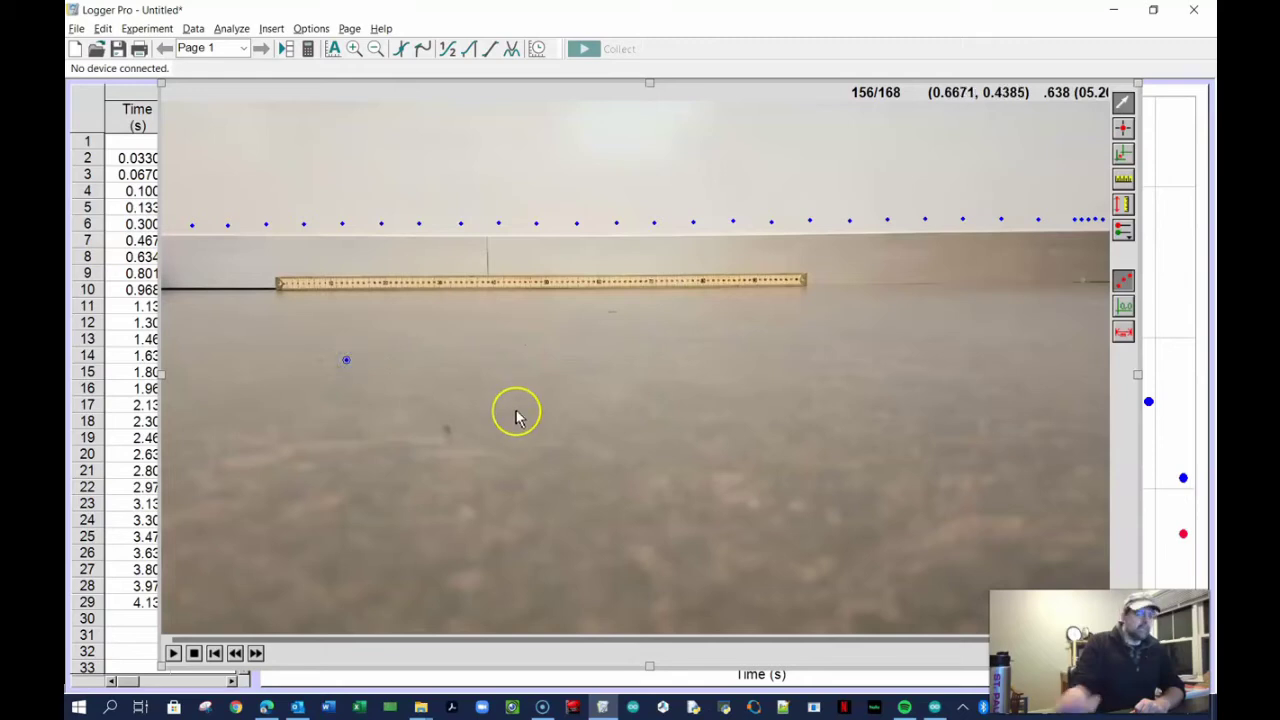
pyautogui.click(516, 411)
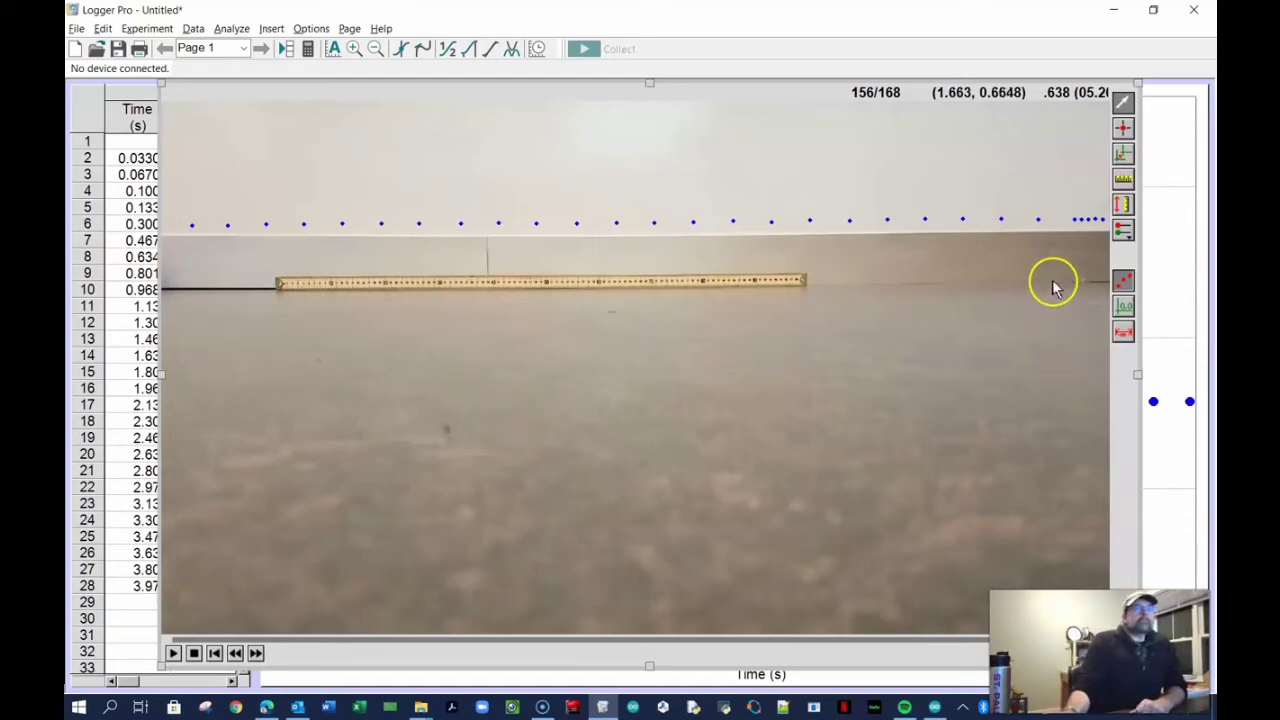
# On frame 75, measure the car's overall length and the diameter of its wheel nearest the flag, placing both labels on the floor
pyautogui.click(1123, 284)
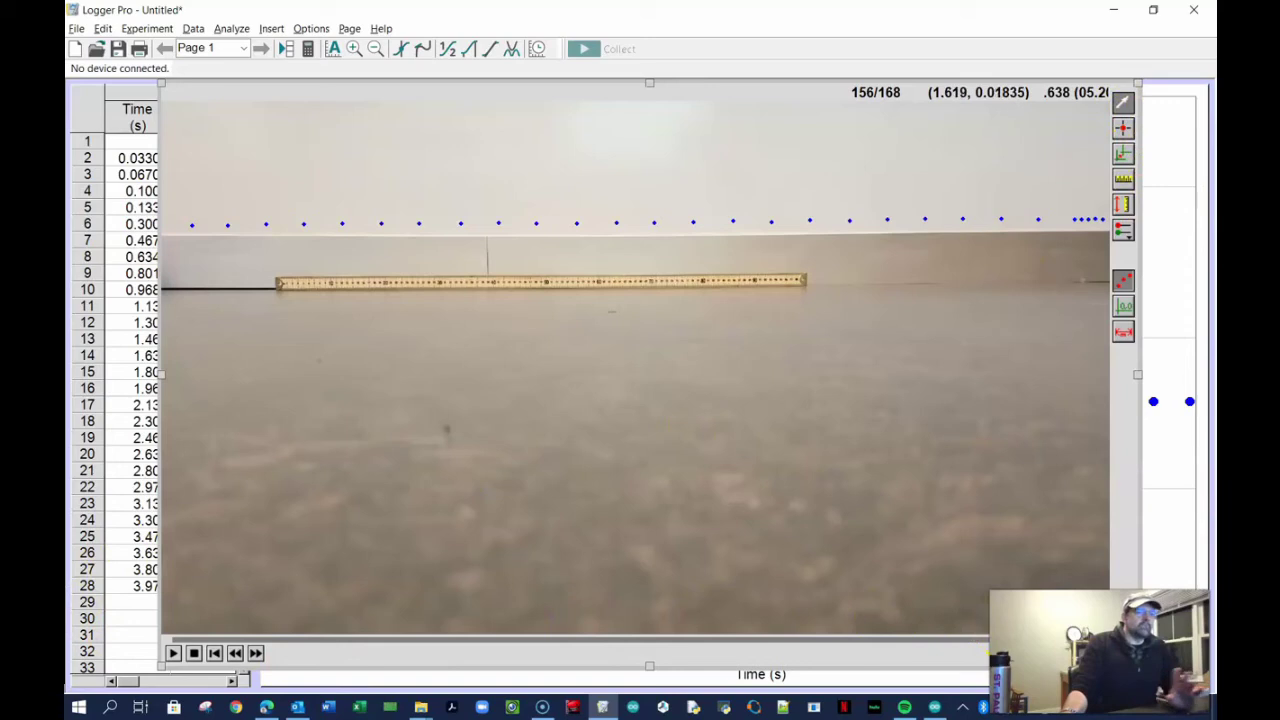
pyautogui.moveTo(1031, 644); pyautogui.dragTo(594, 645)
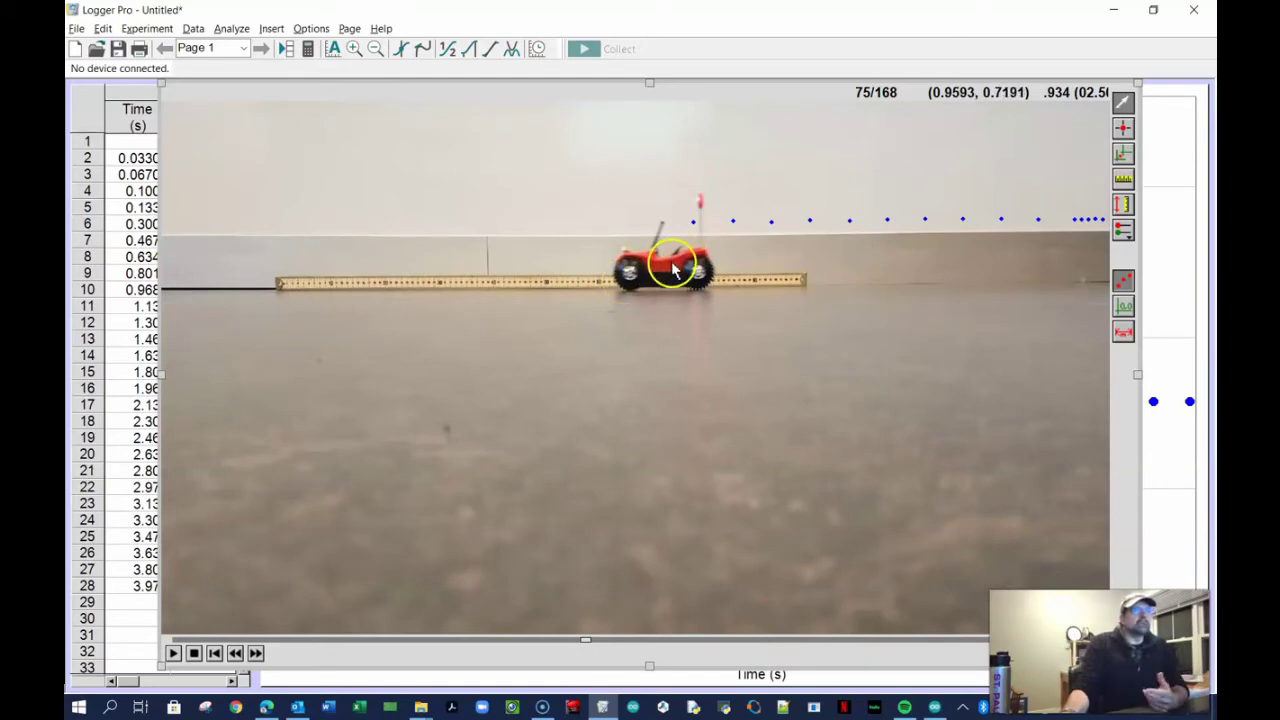
pyautogui.click(1125, 204)
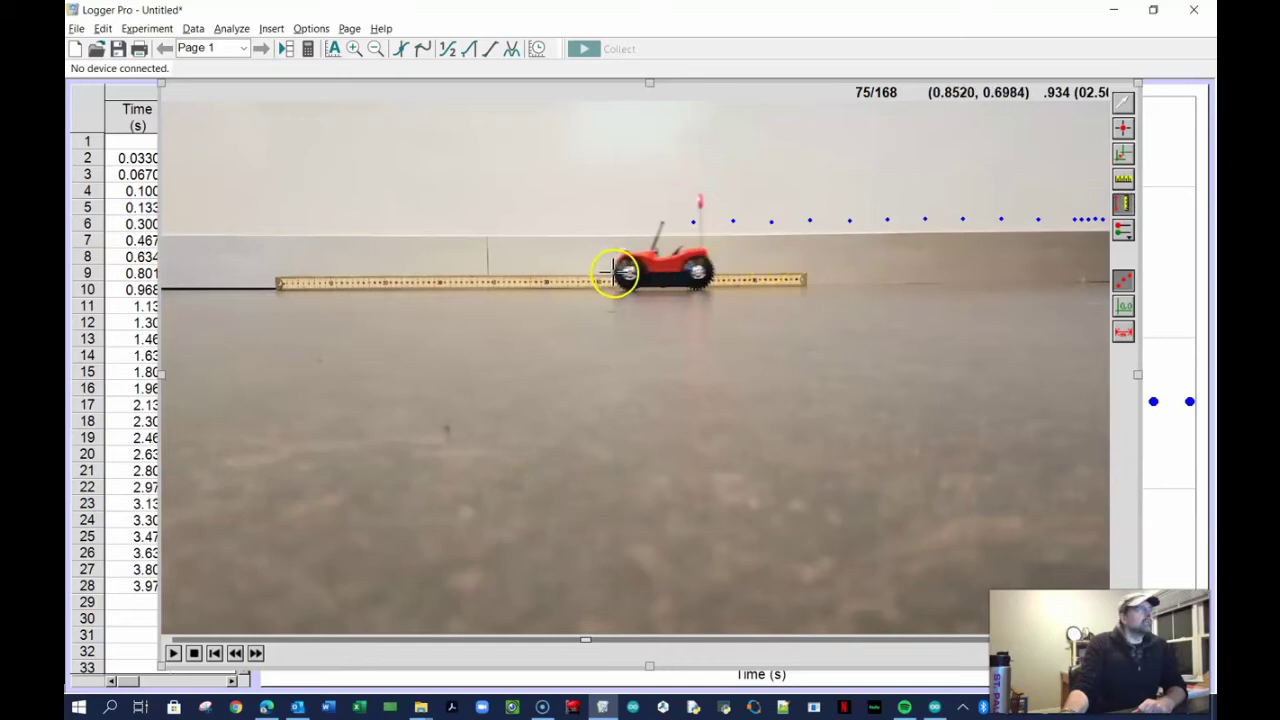
pyautogui.moveTo(670, 242); pyautogui.dragTo(693, 322)
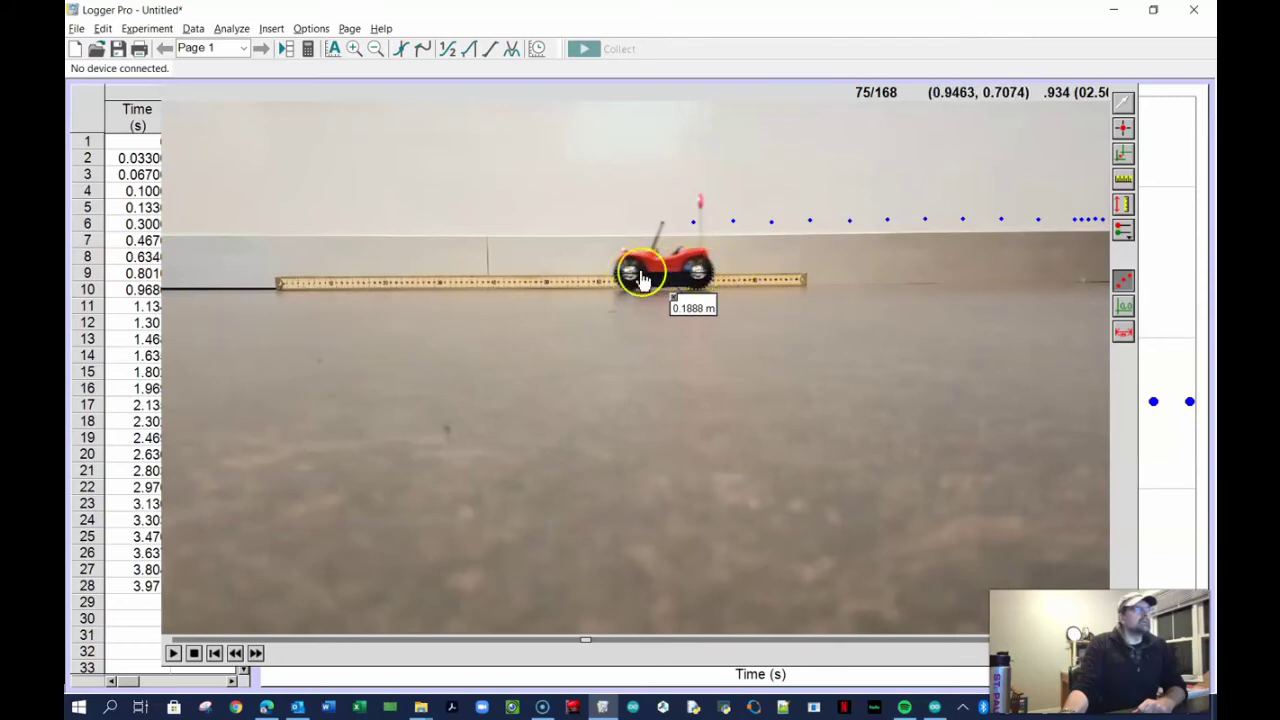
pyautogui.moveTo(697, 309); pyautogui.dragTo(684, 336)
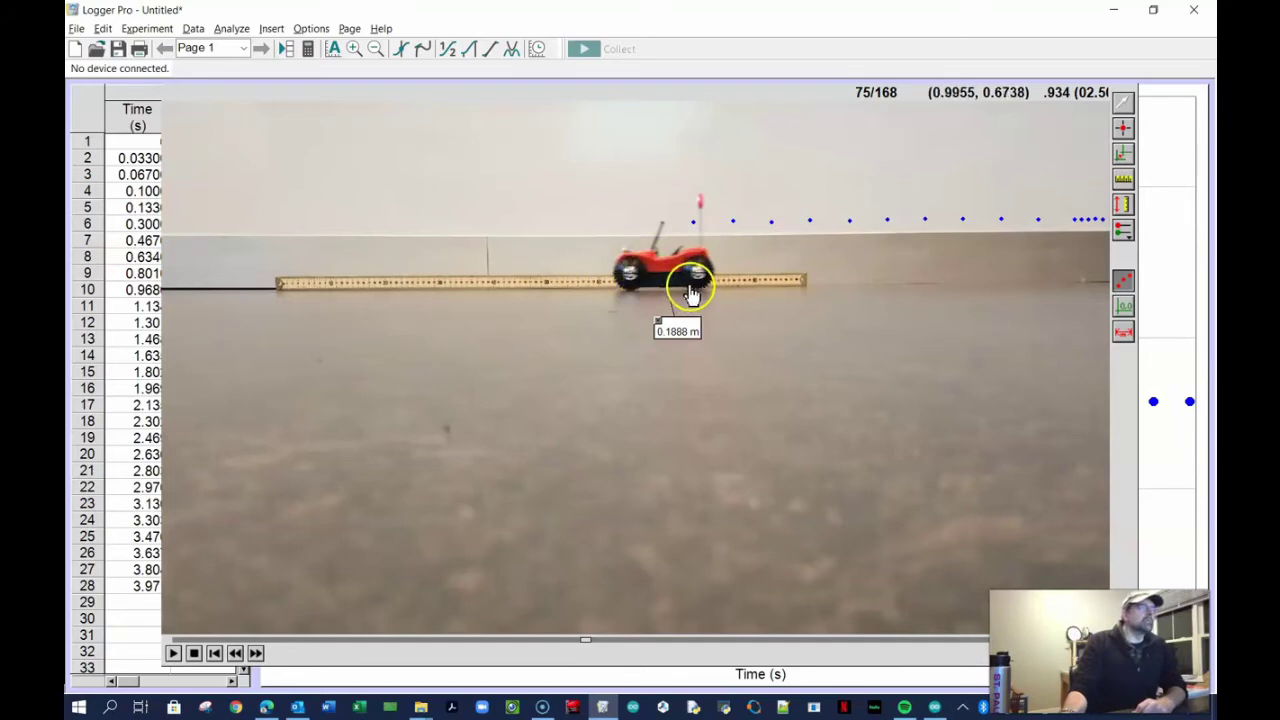
pyautogui.click(1123, 203)
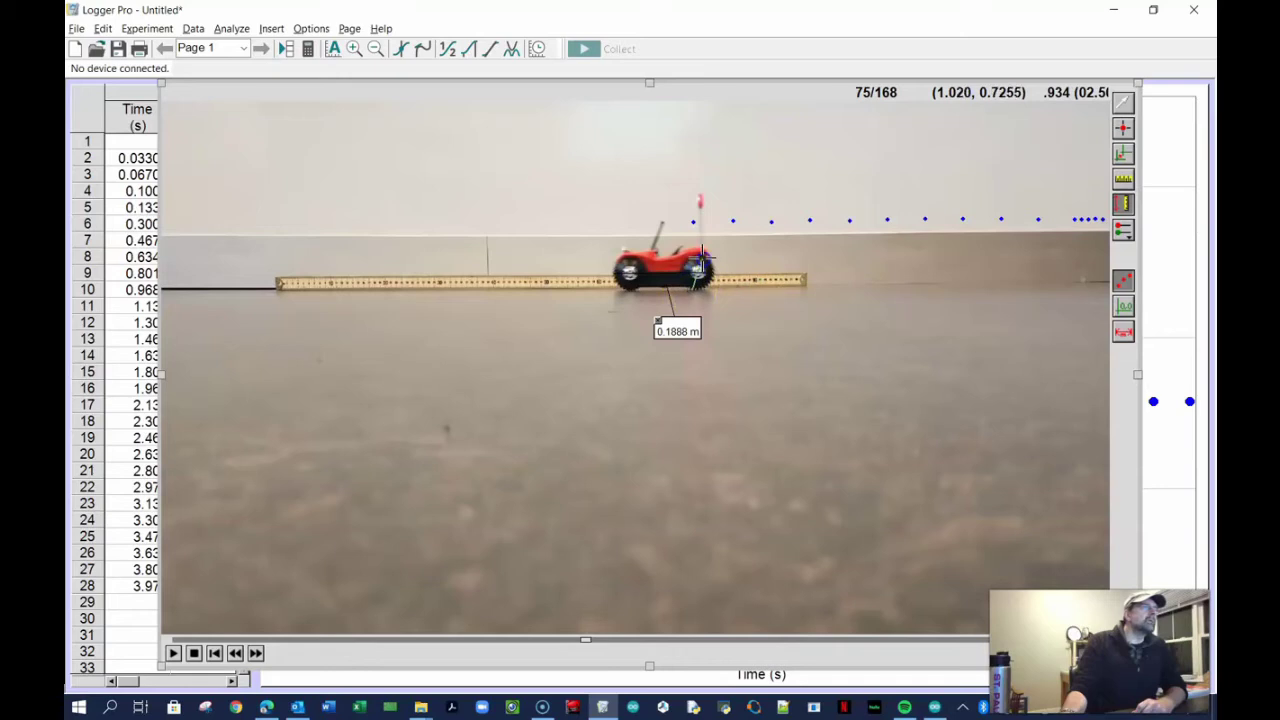
pyautogui.moveTo(704, 255)
pyautogui.mouseDown()
pyautogui.moveTo(712, 283)
pyautogui.moveTo(750, 314)
pyautogui.mouseUp()
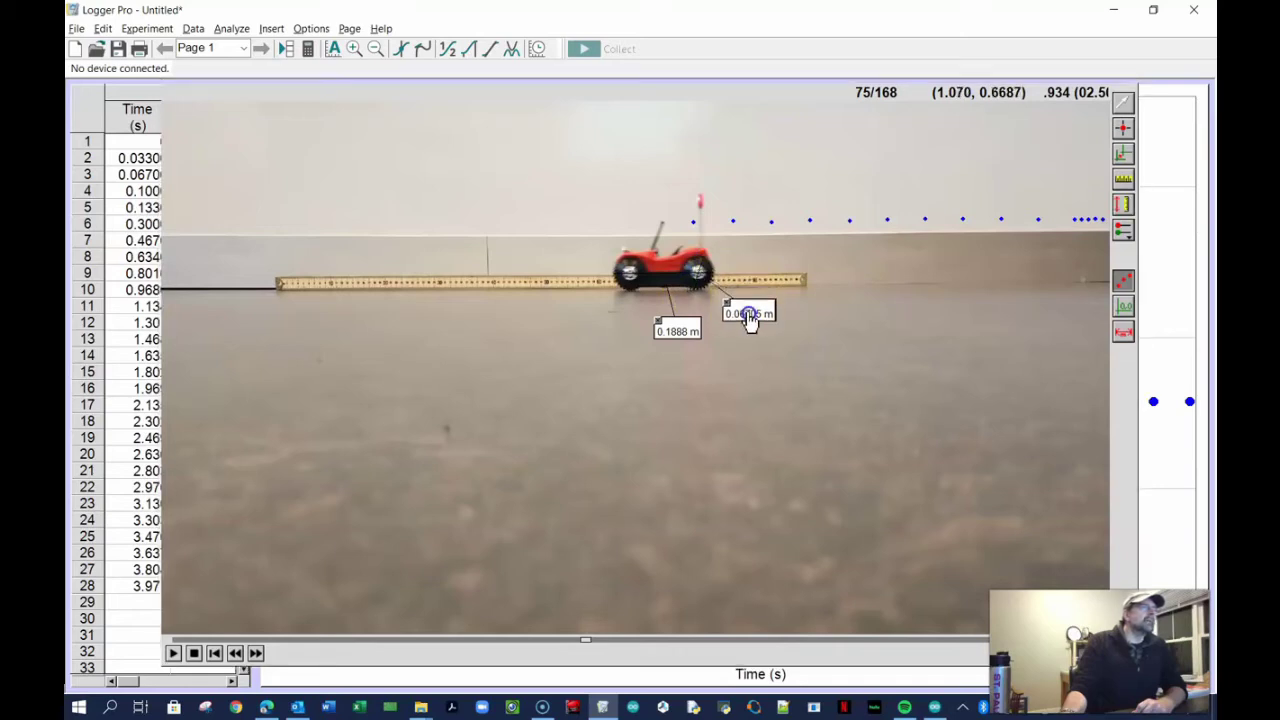
# Delete the wheel measurement and the car-length measurement from the movie
pyautogui.click(748, 322)
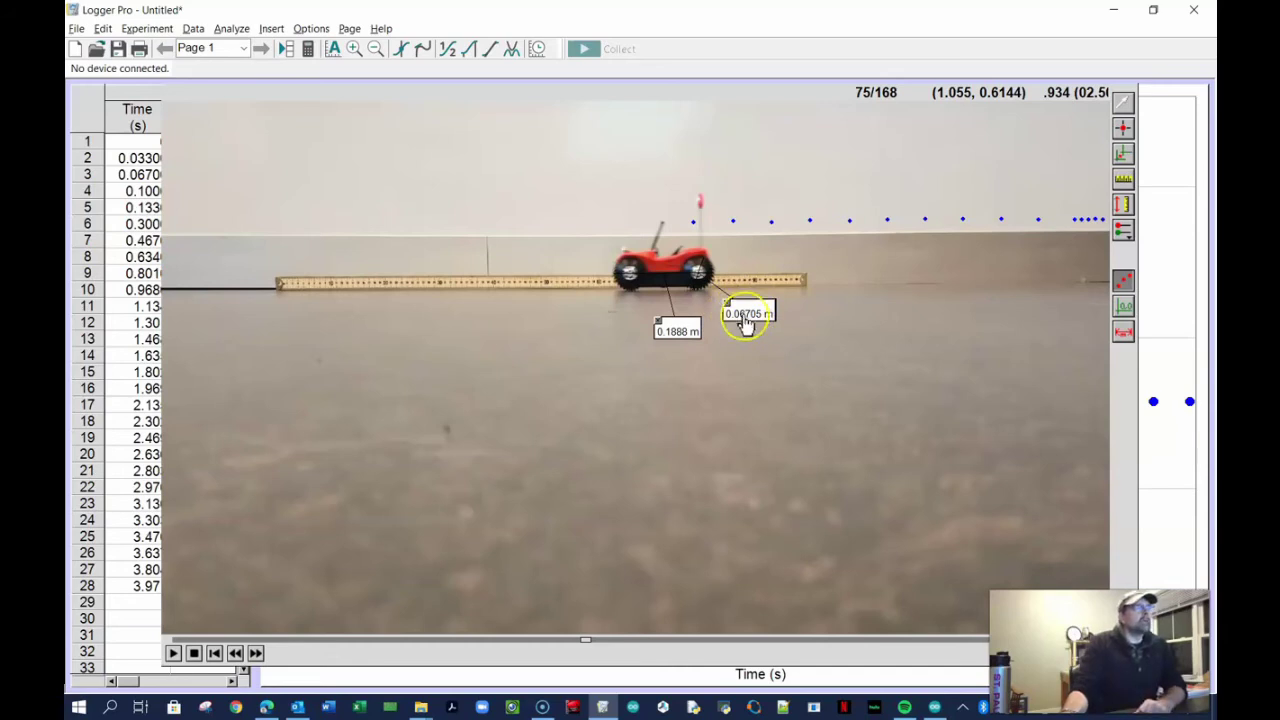
pyautogui.press('Delete')
pyautogui.click(660, 320)
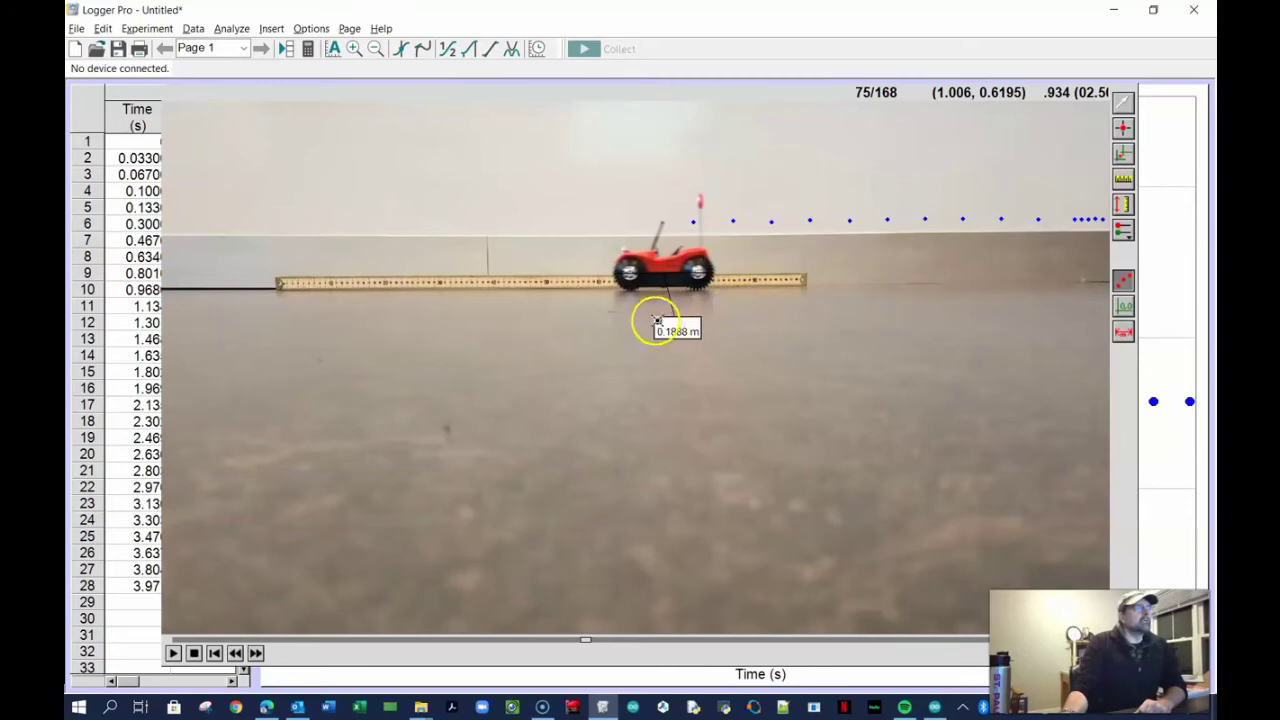
pyautogui.press('Delete')
pyautogui.click(662, 322)
pyautogui.click(518, 372)
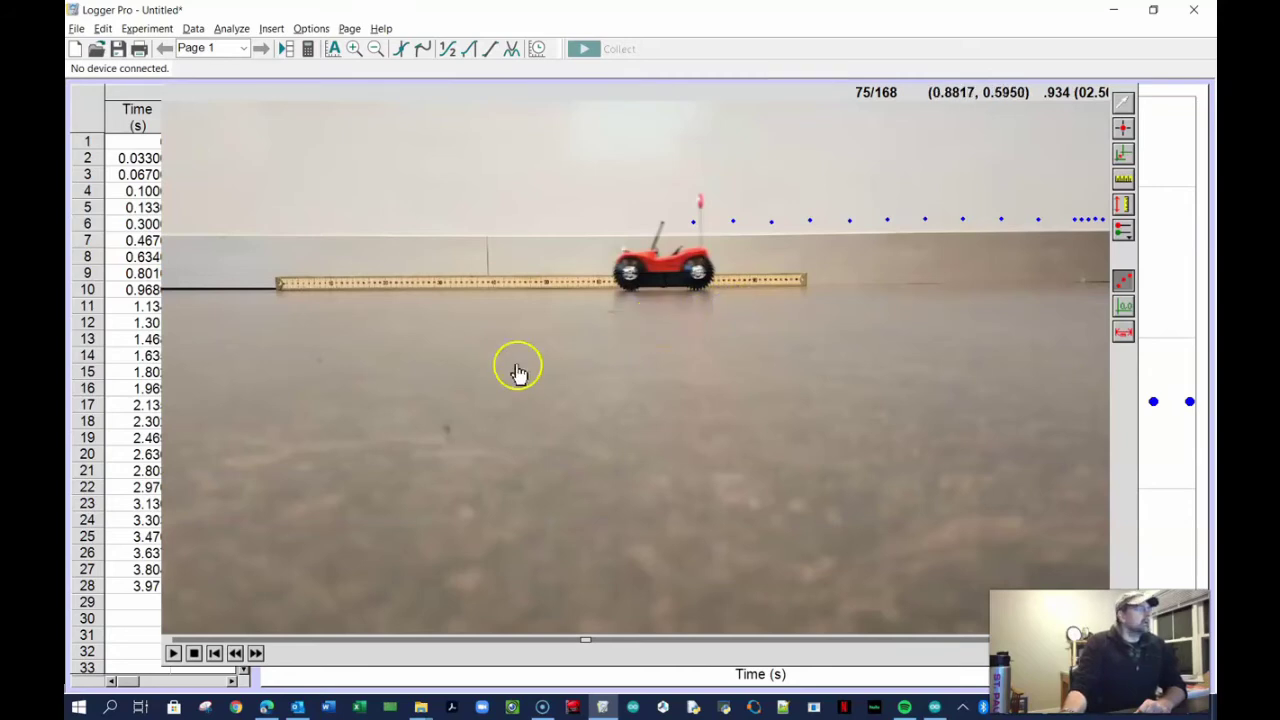
# Shrink the movie and move it off the data table so it sits over the graph
pyautogui.click(1156, 143)
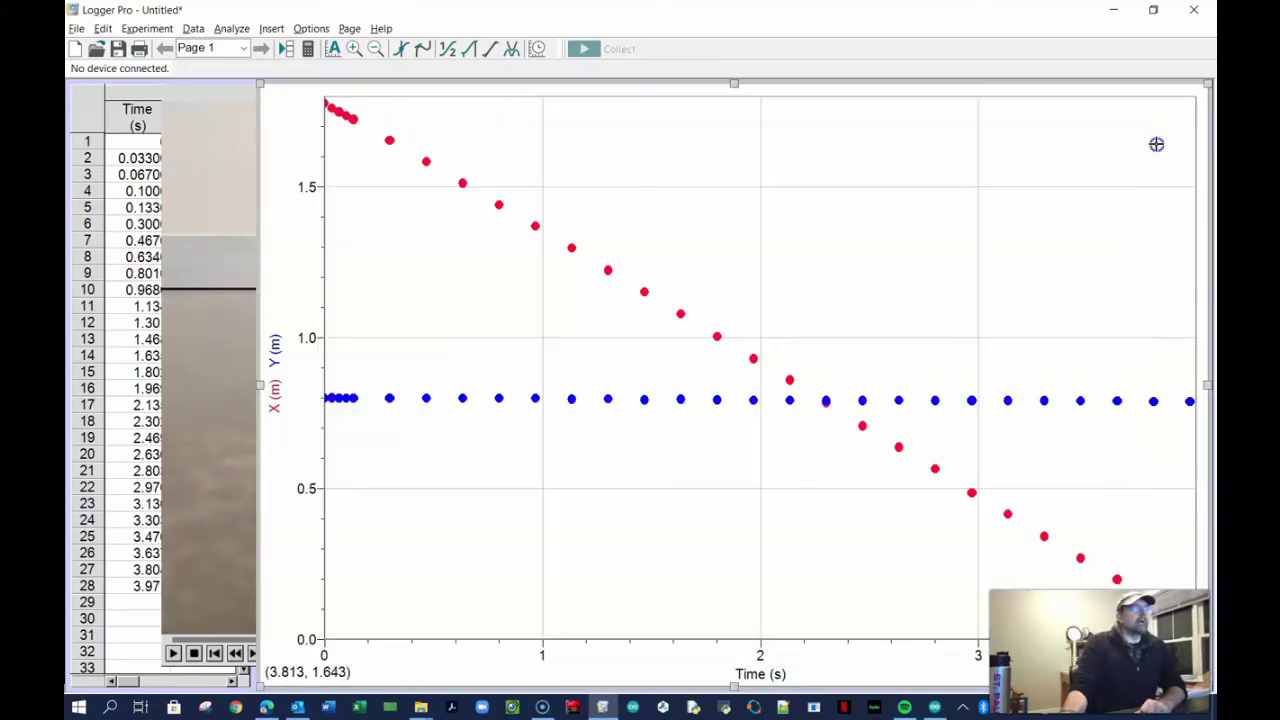
pyautogui.click(224, 108)
pyautogui.moveTo(177, 94); pyautogui.dragTo(342, 203)
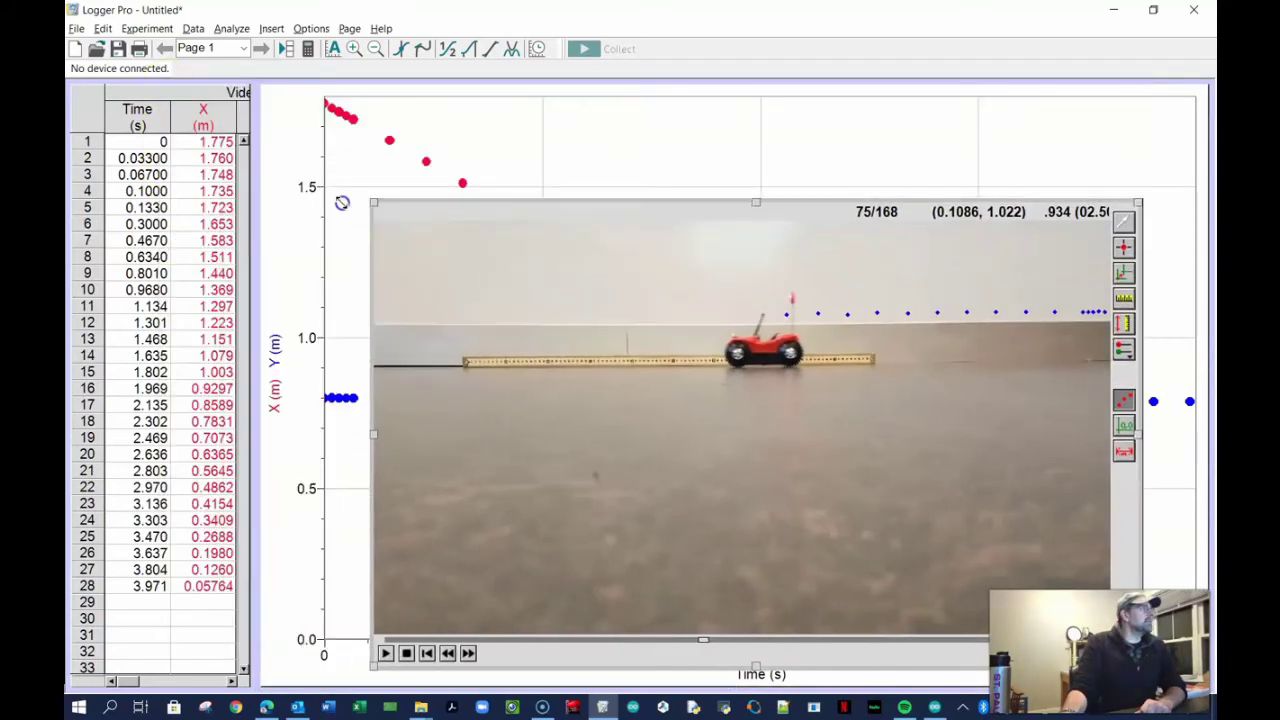
pyautogui.moveTo(657, 211); pyautogui.dragTo(600, 147)
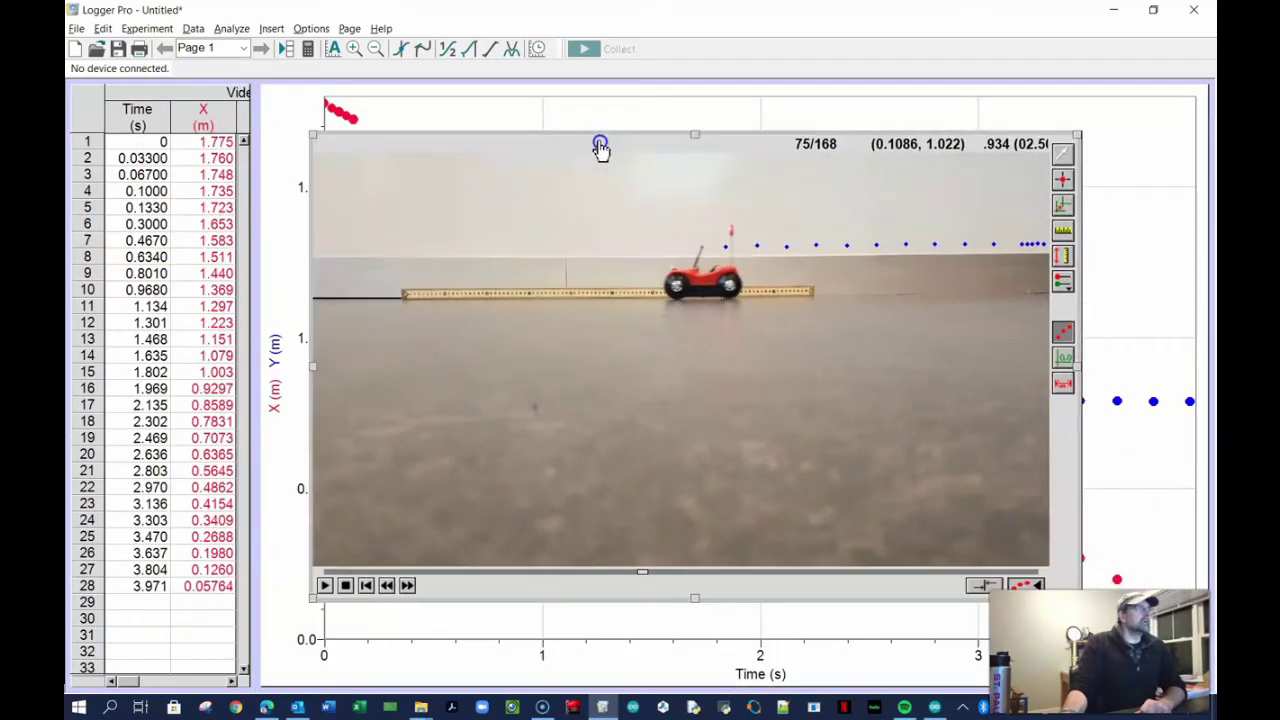
# Narrow the graph at full page height and shrink the movie into the lower gap between it and the data table
pyautogui.click(1152, 193)
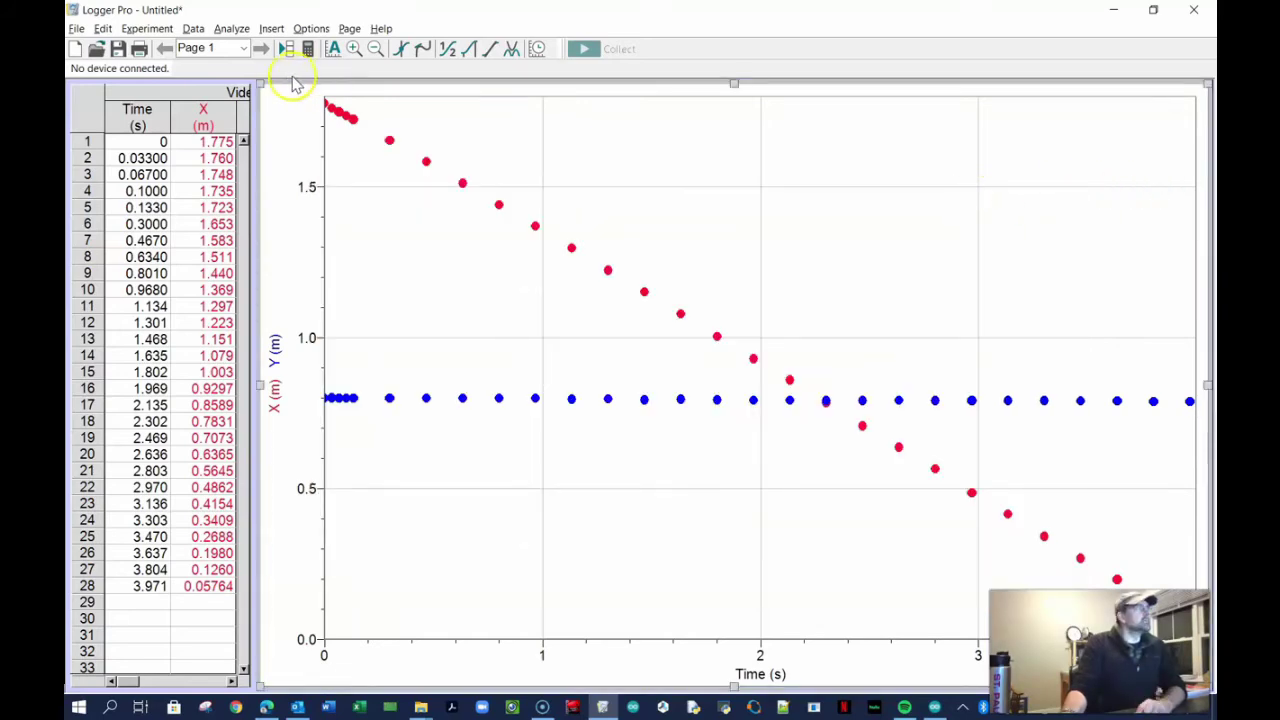
pyautogui.moveTo(255, 82); pyautogui.dragTo(203, 248)
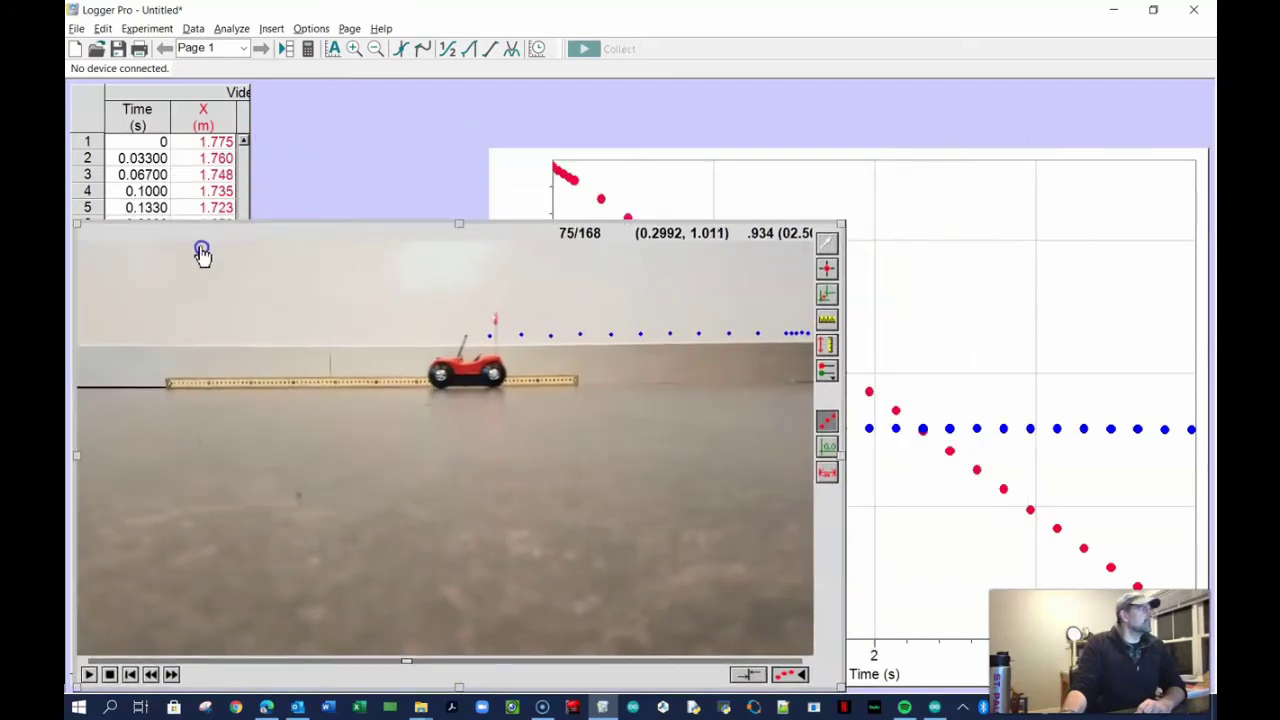
pyautogui.moveTo(843, 226); pyautogui.dragTo(320, 514)
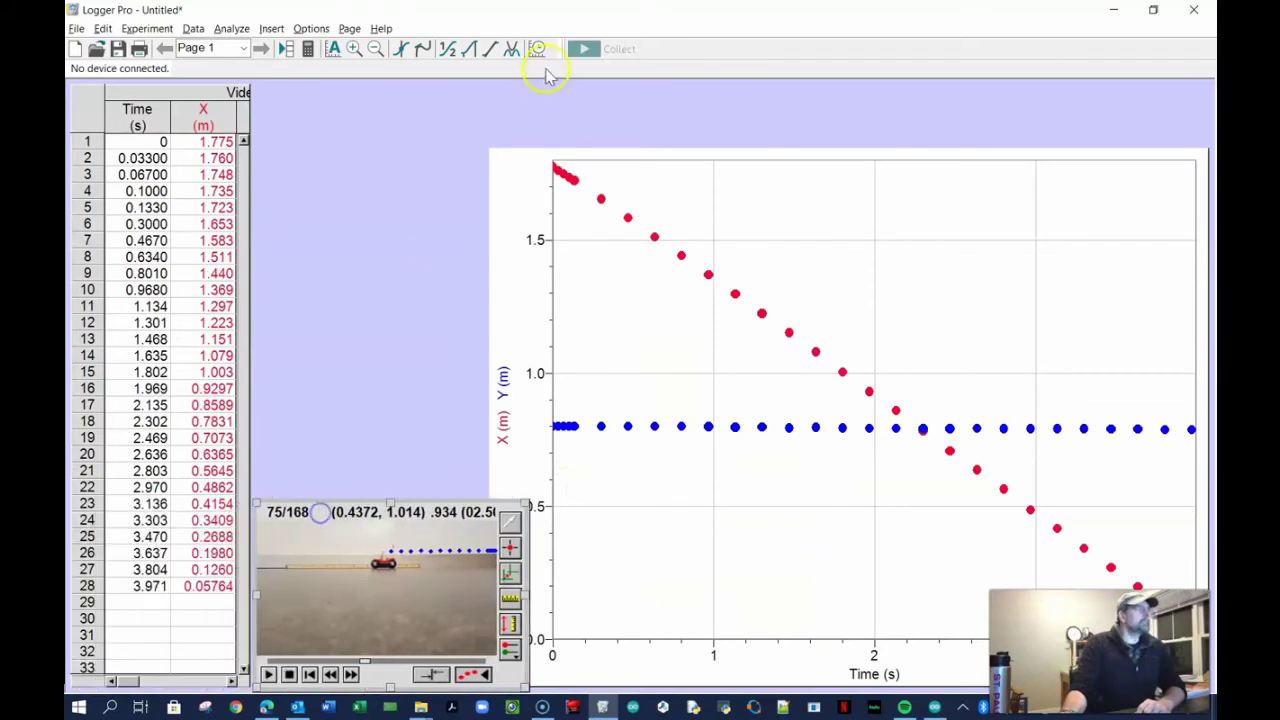
pyautogui.click(640, 163)
pyautogui.moveTo(487, 148); pyautogui.dragTo(529, 67)
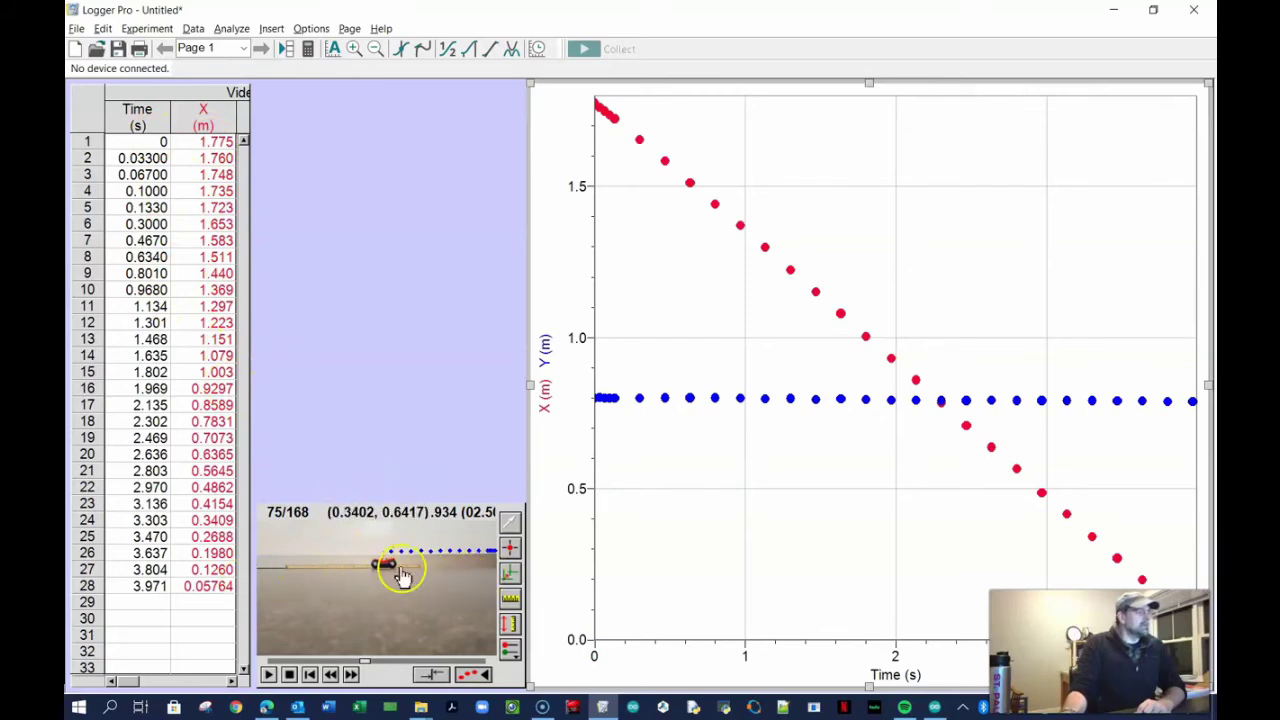
# Widen the data table to examine the X Velocity and Y Velocity columns, and narrow it back to Time and X
pyautogui.click(251, 398)
pyautogui.moveTo(335, 390); pyautogui.dragTo(490, 398)
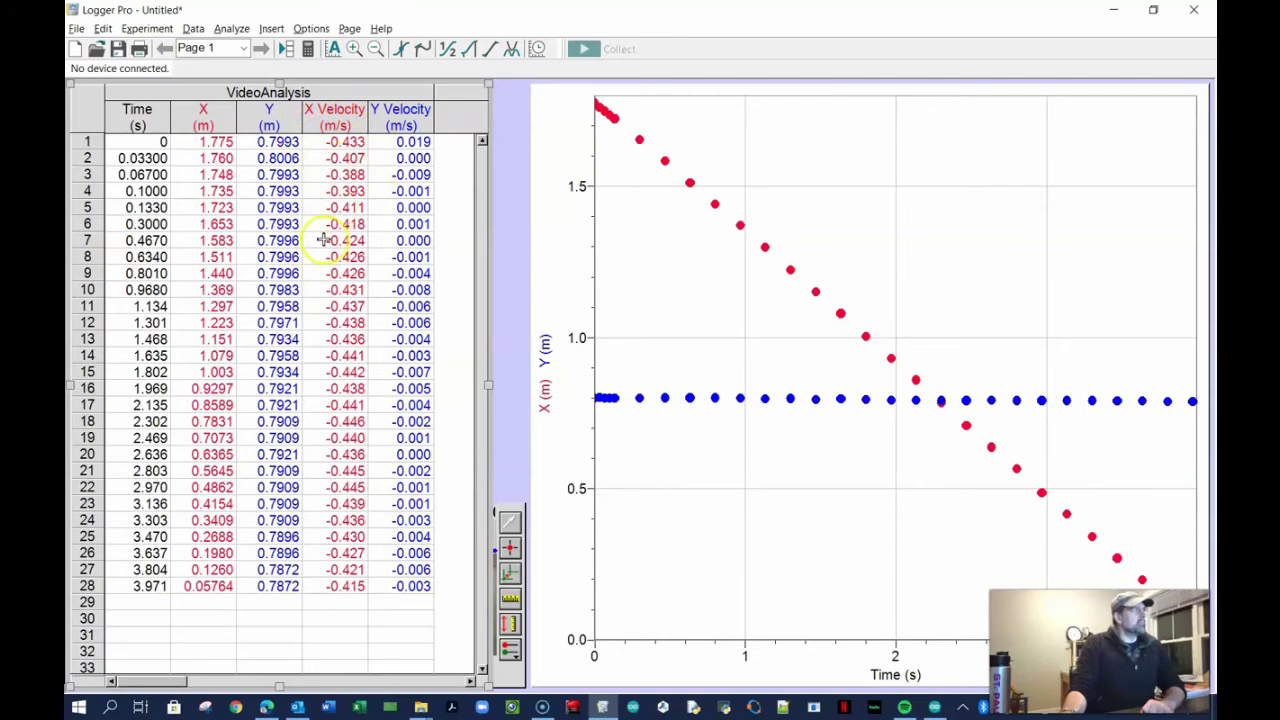
pyautogui.click(345, 537)
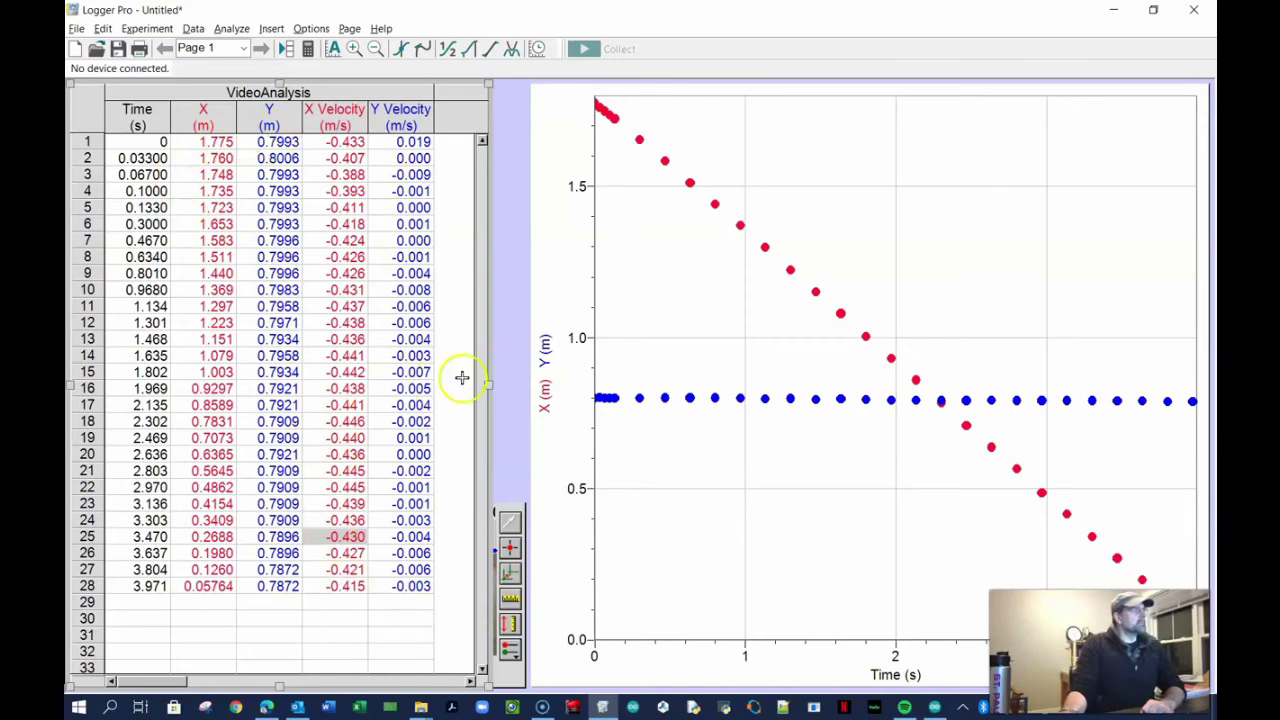
pyautogui.moveTo(446, 390); pyautogui.dragTo(248, 401)
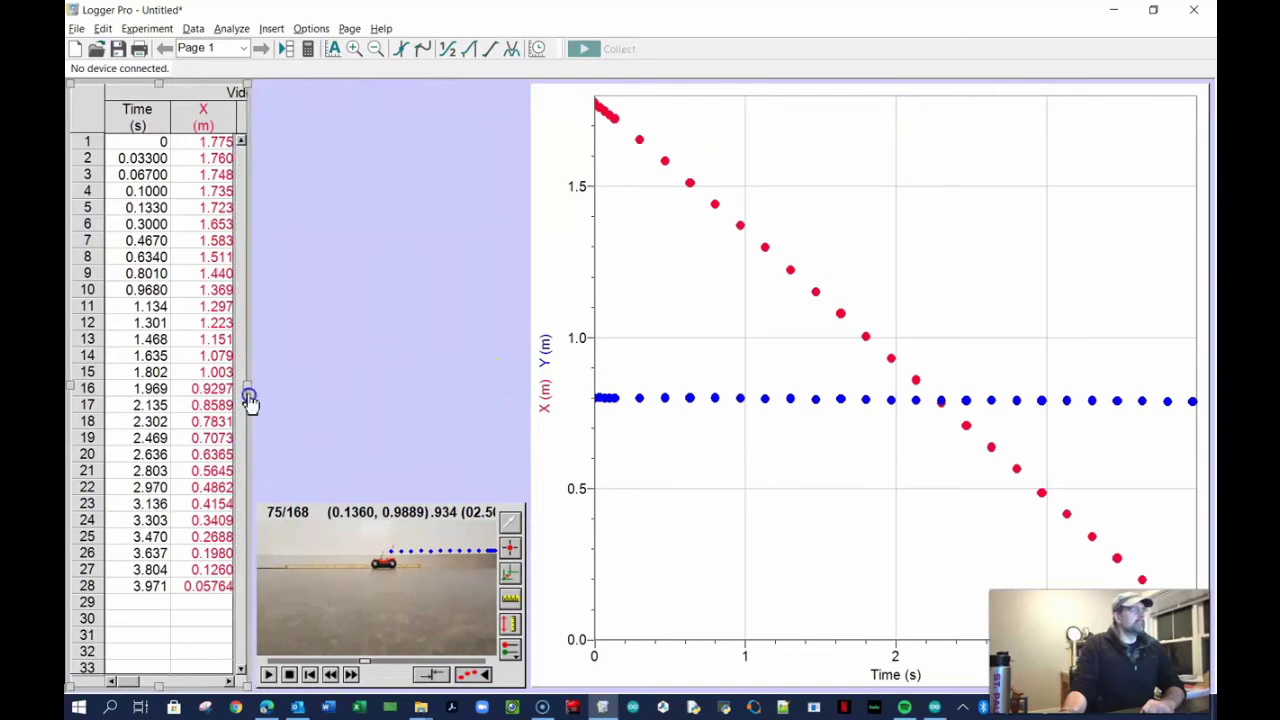
# Move the movie up beside the data table, enlarge it over the graph and advance it to frame 141
pyautogui.click(314, 531)
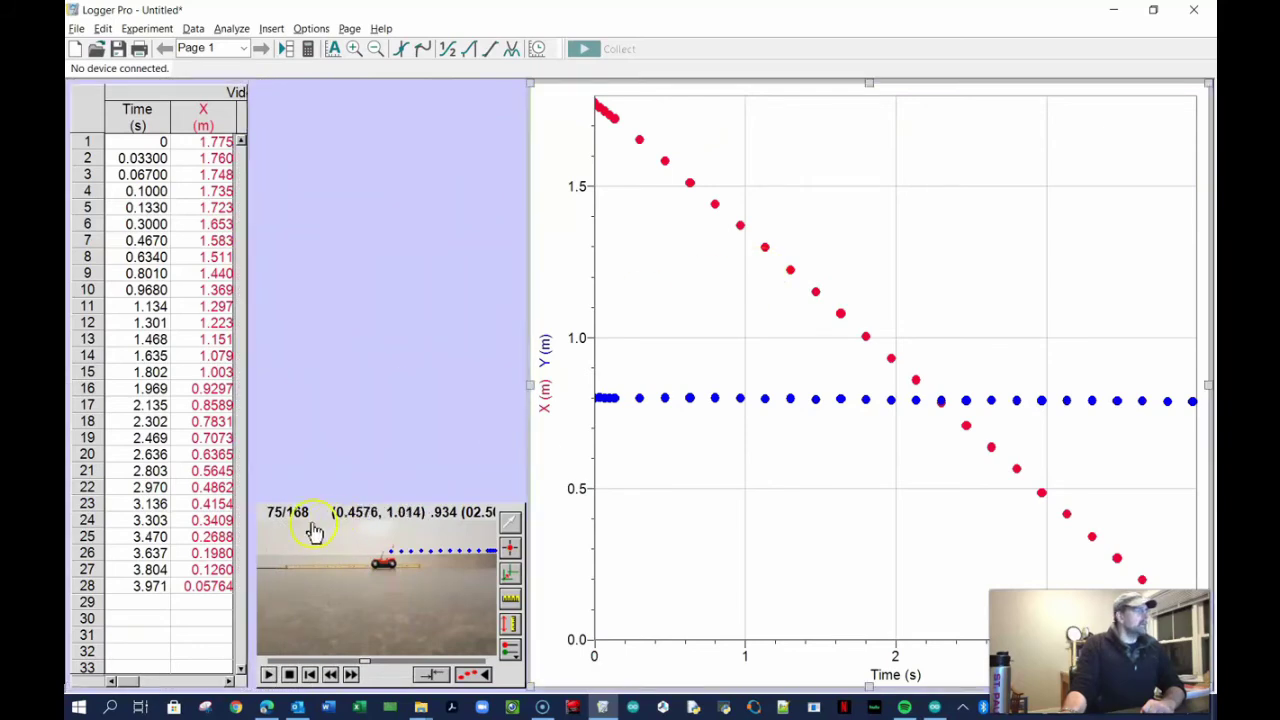
pyautogui.moveTo(320, 521); pyautogui.dragTo(320, 100)
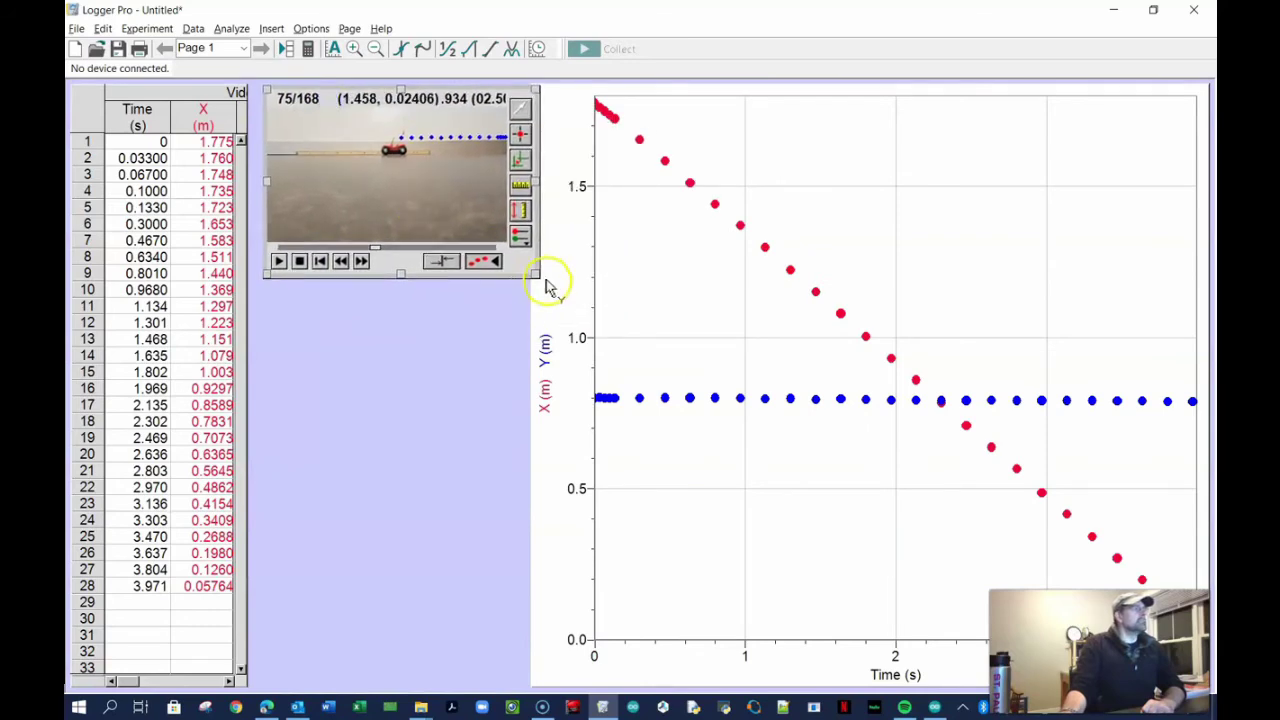
pyautogui.moveTo(537, 284); pyautogui.dragTo(831, 646)
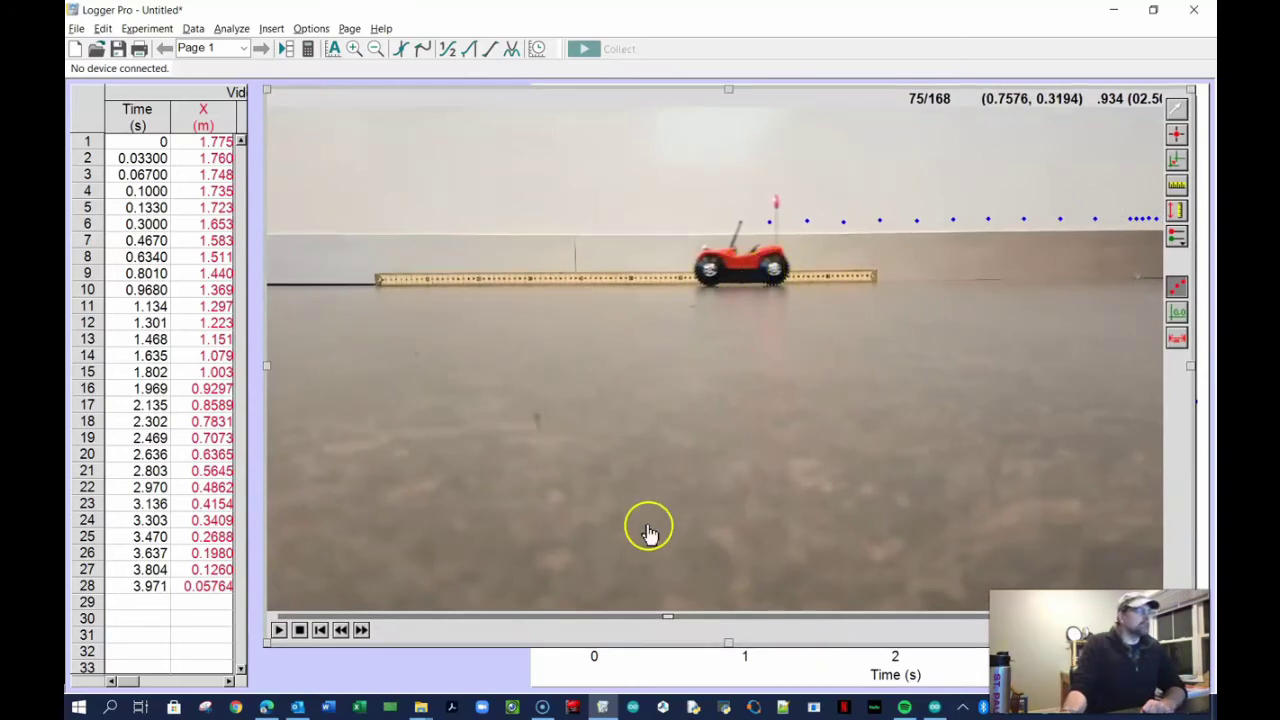
pyautogui.moveTo(668, 622); pyautogui.dragTo(1042, 616)
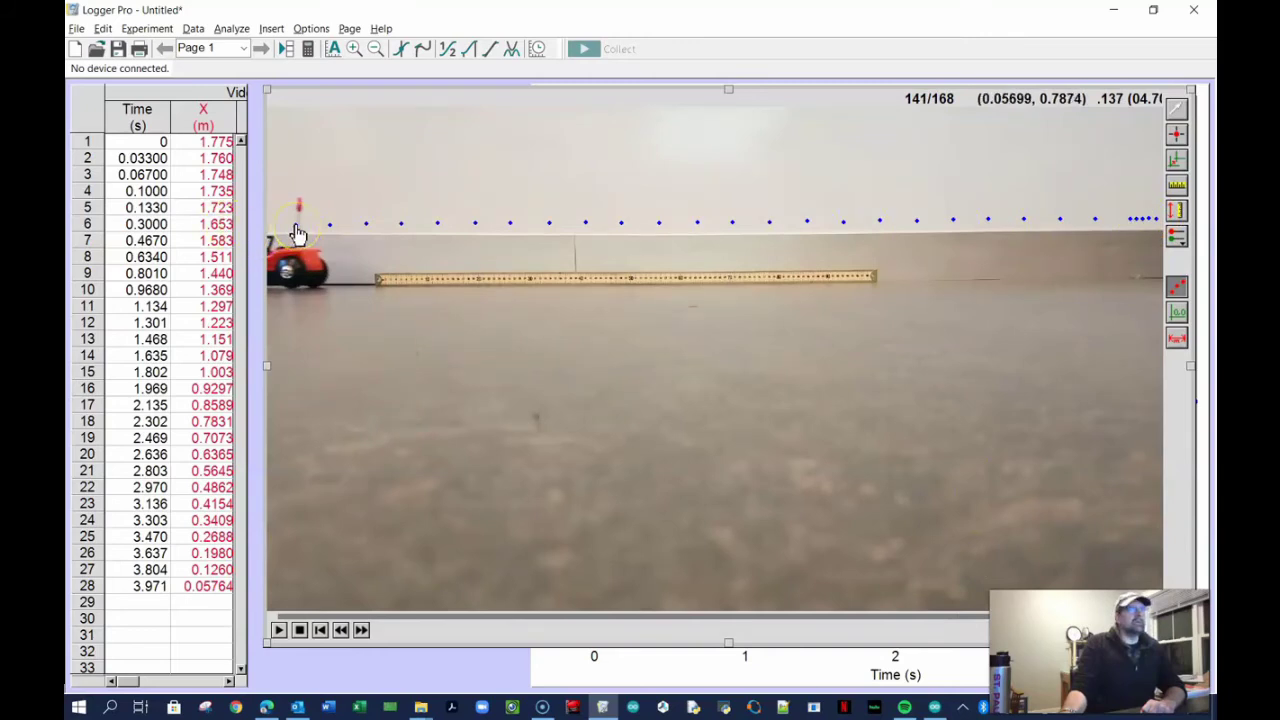
# Set the coordinate origin on the car's last tracked point and rotate the x-axis to line up with the row of points
pyautogui.click(1178, 160)
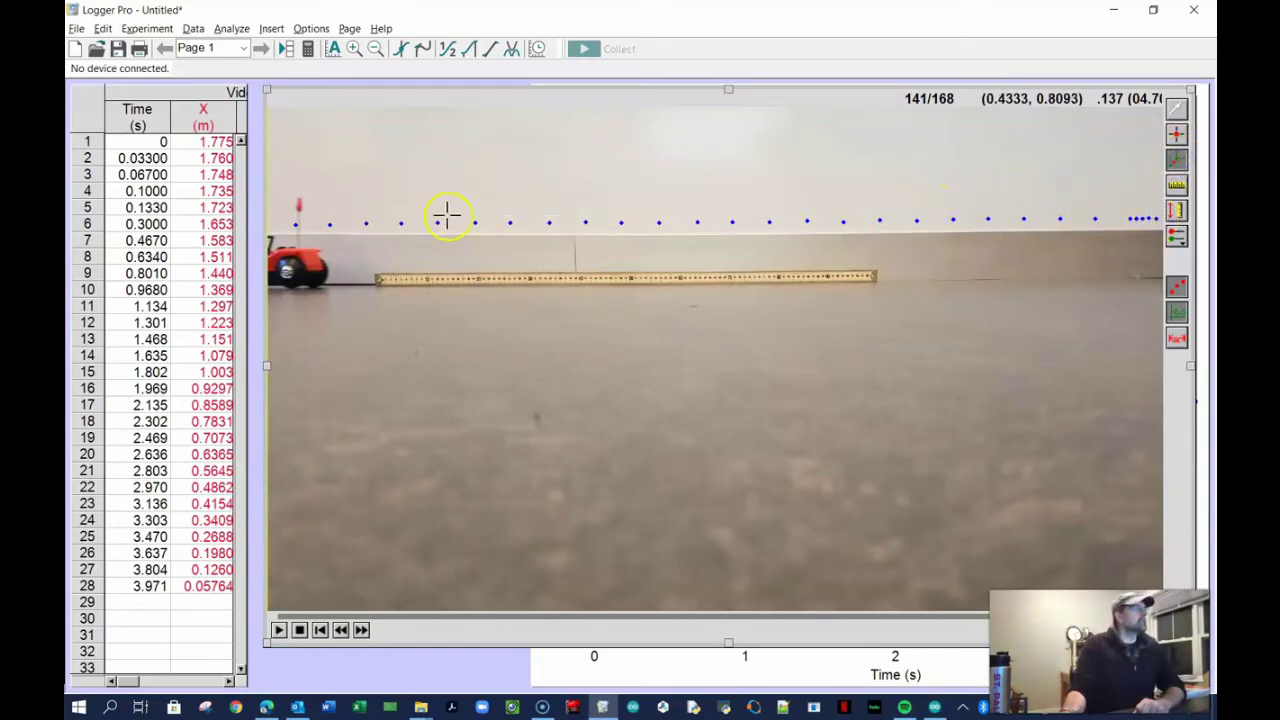
pyautogui.click(296, 224)
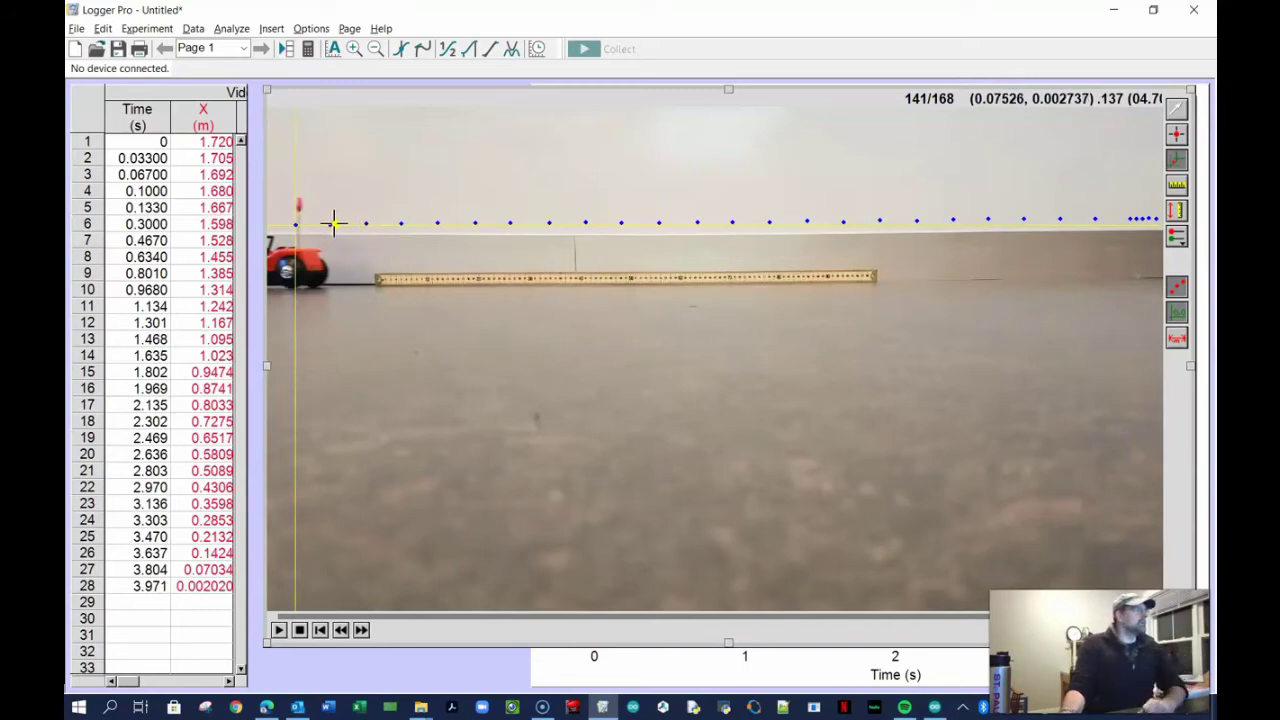
pyautogui.moveTo(337, 224); pyautogui.dragTo(1100, 219)
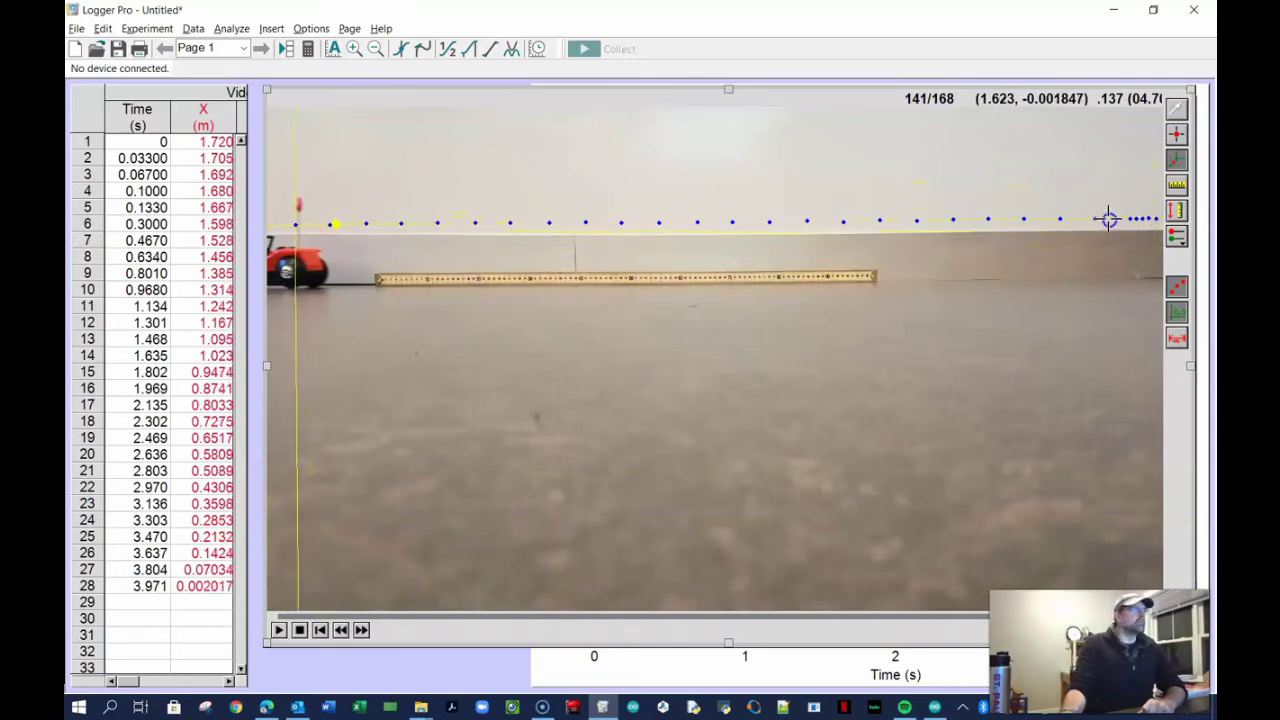
pyautogui.click(300, 214)
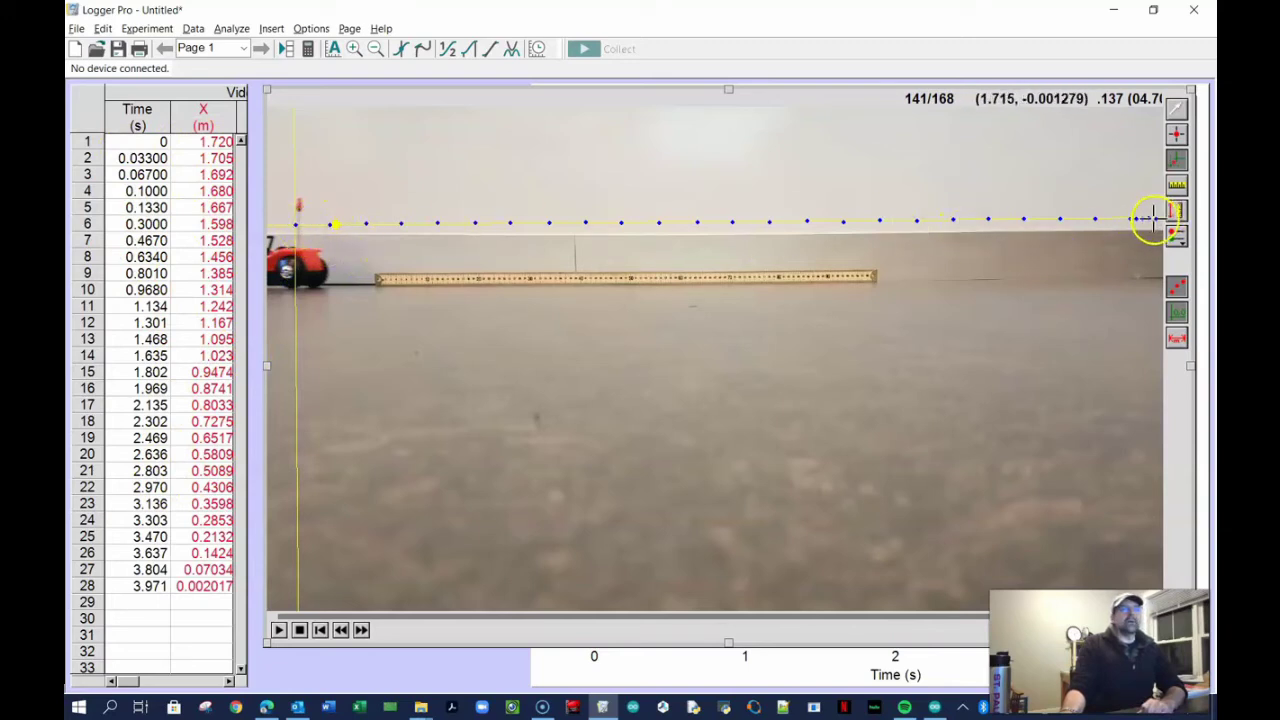
# Try the coordinate origin on the car's first tracked point, and return it to the last tracked point
pyautogui.click(1177, 160)
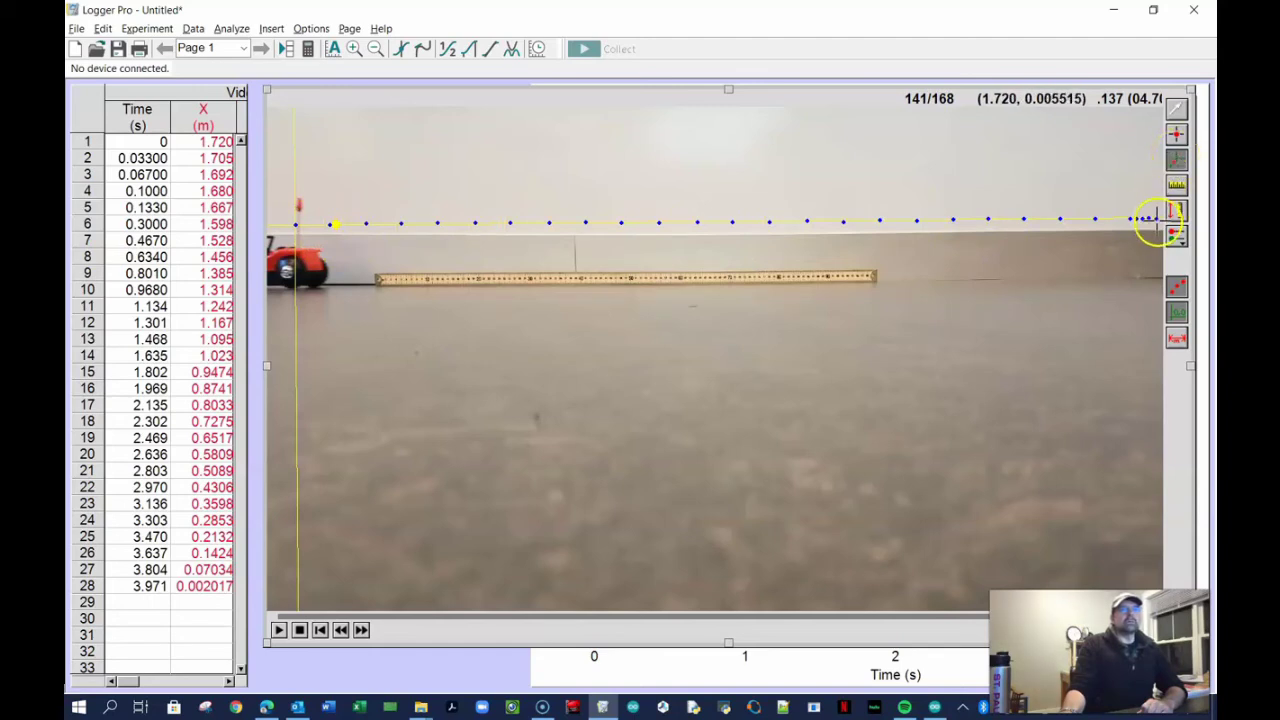
pyautogui.click(1157, 218)
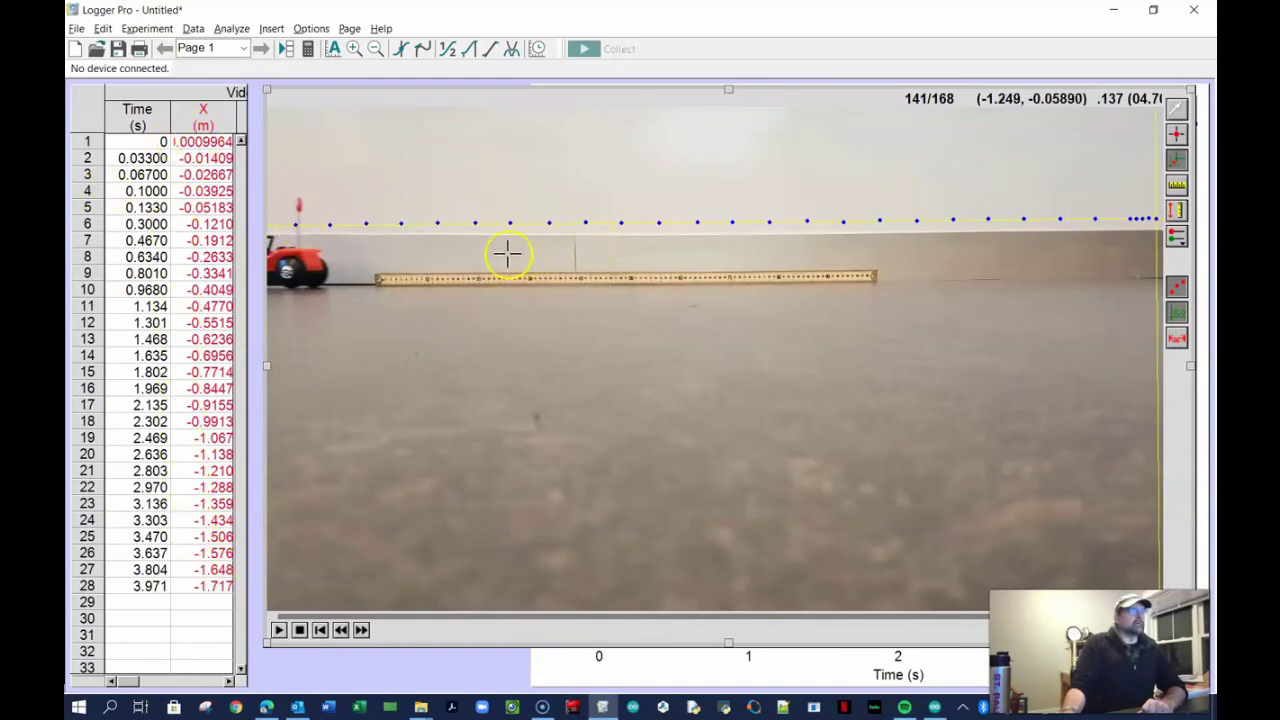
pyautogui.click(296, 224)
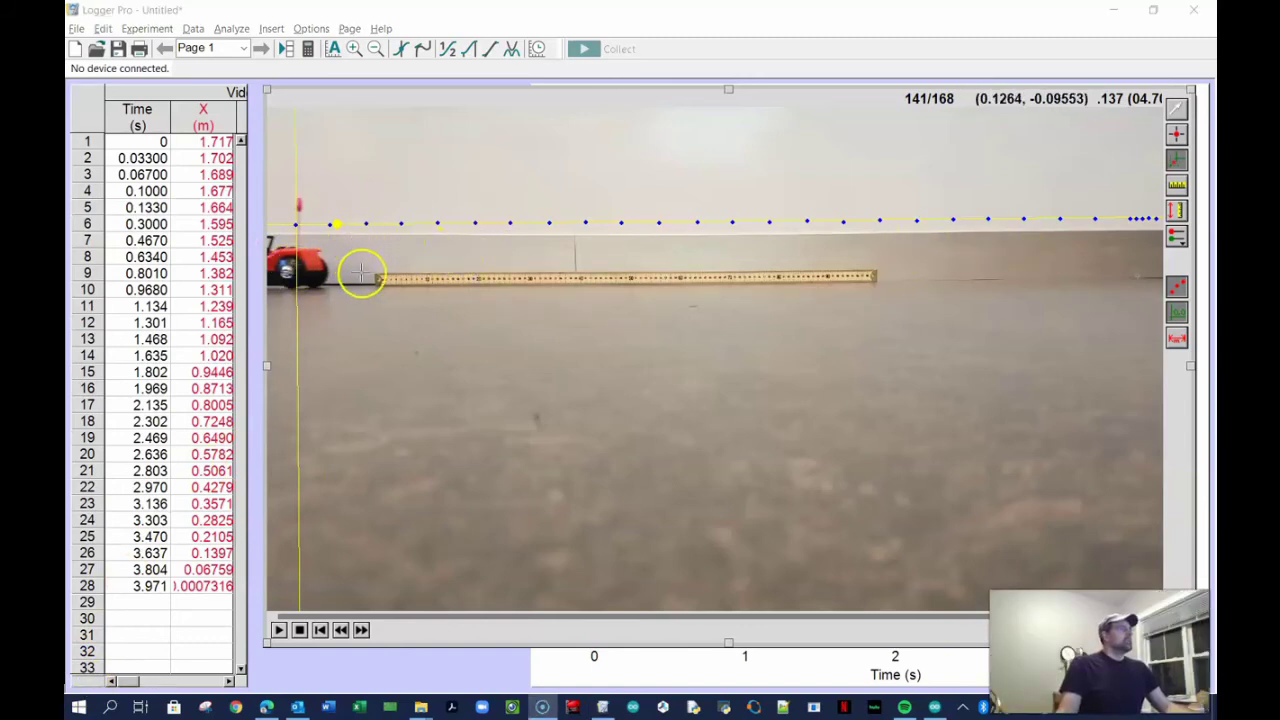
# Show the scale line on the meter stick, and shrink the movie into the lower gap between the data table and graph
pyautogui.click(1185, 330)
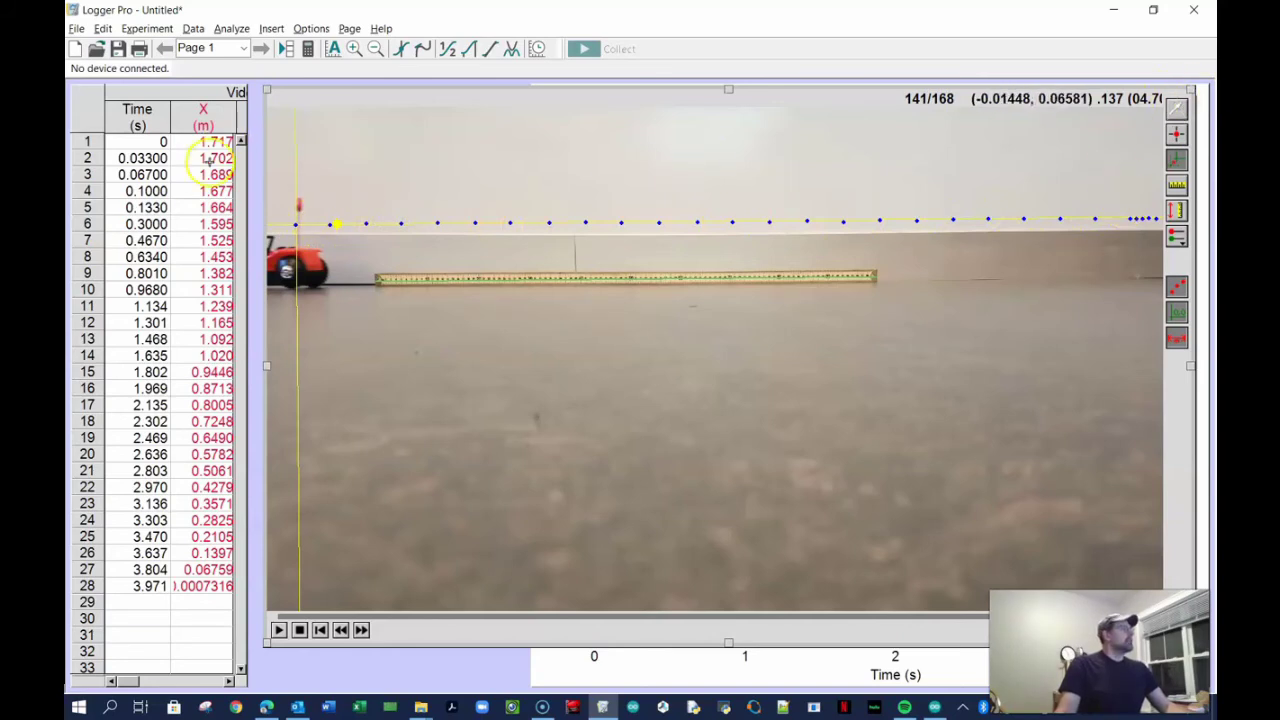
pyautogui.moveTo(265, 91); pyautogui.dragTo(737, 480)
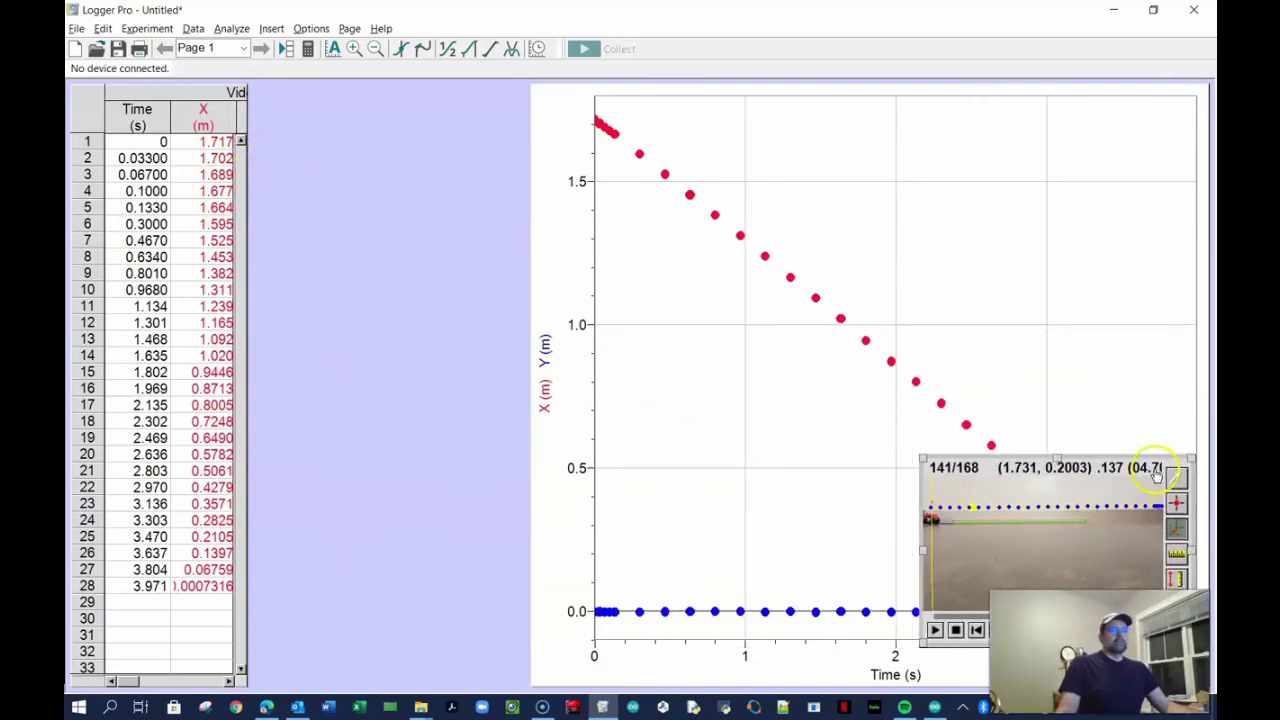
pyautogui.moveTo(1120, 455); pyautogui.dragTo(439, 522)
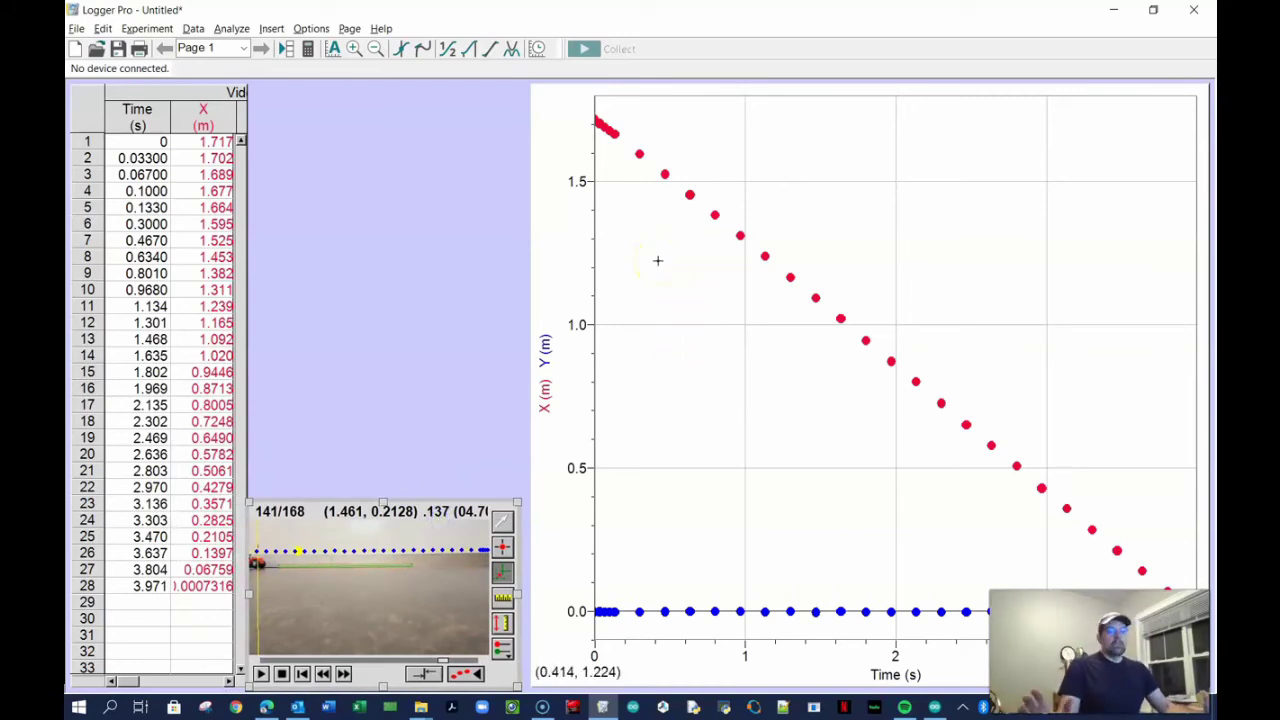
pyautogui.click(160, 174)
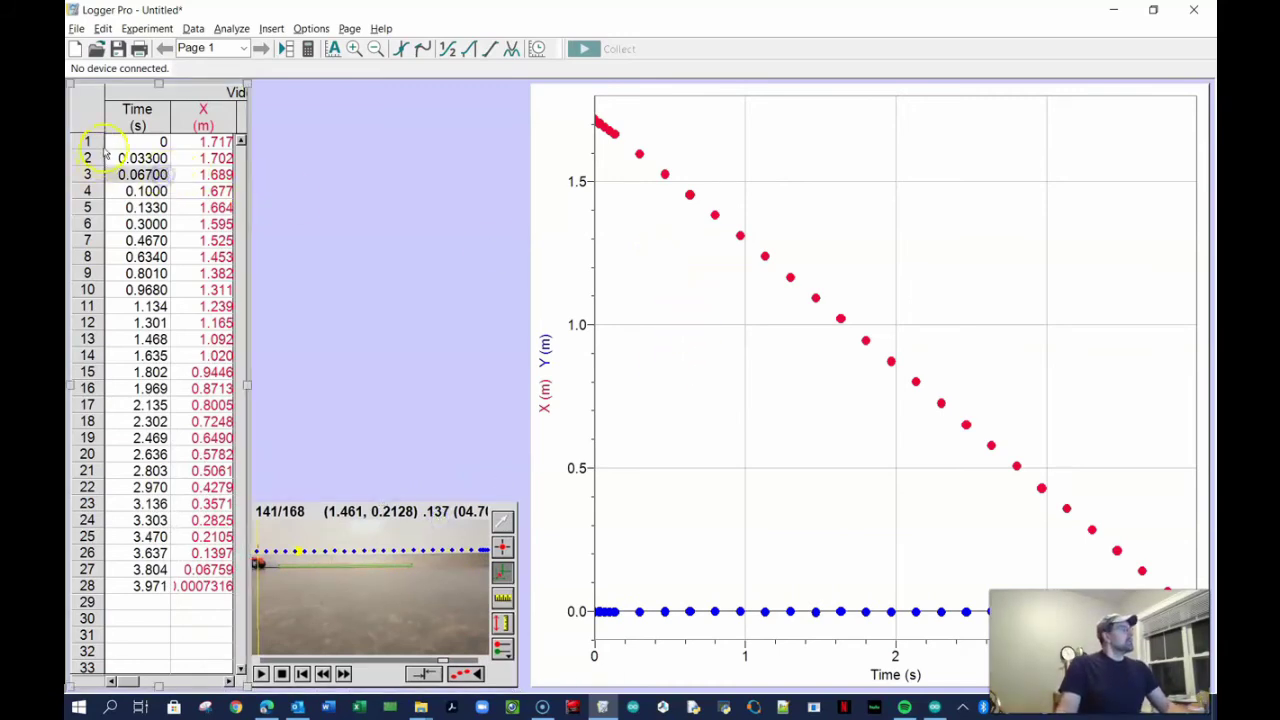
# Highlight the first 15 rows of time and X data to locate them on the graph, and clear the selection
pyautogui.moveTo(140, 142); pyautogui.dragTo(215, 372)
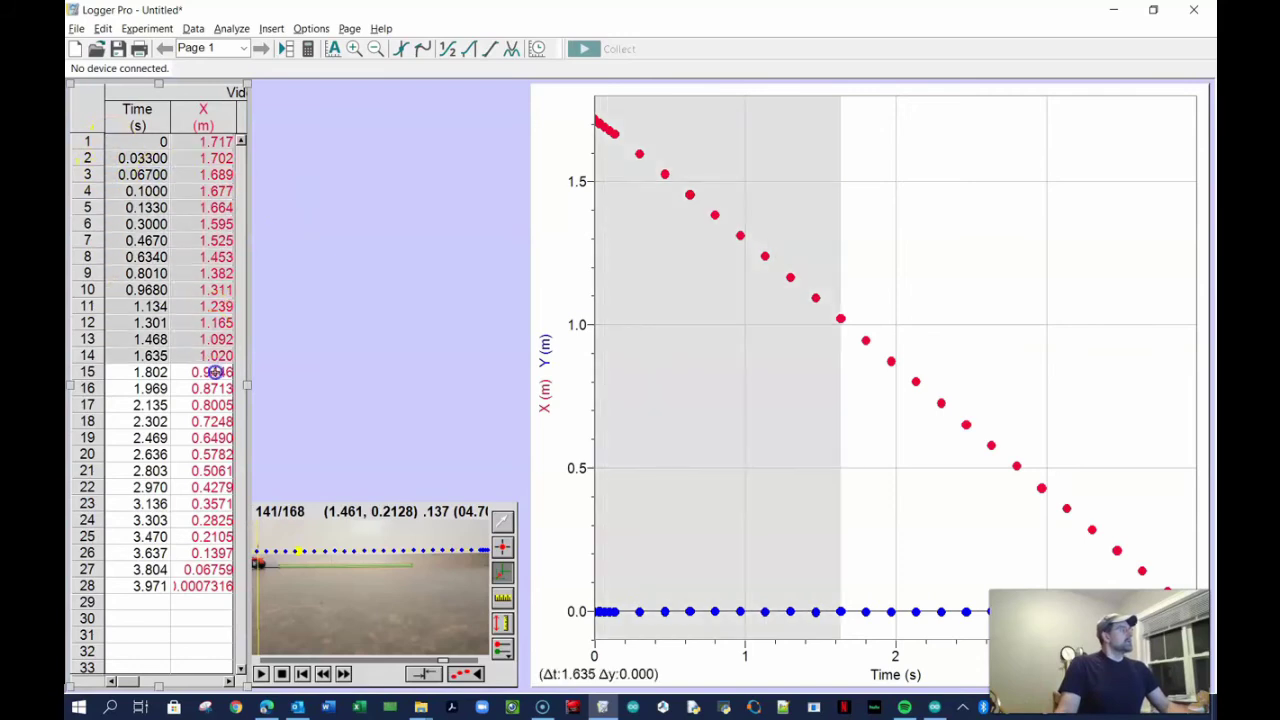
pyautogui.click(189, 326)
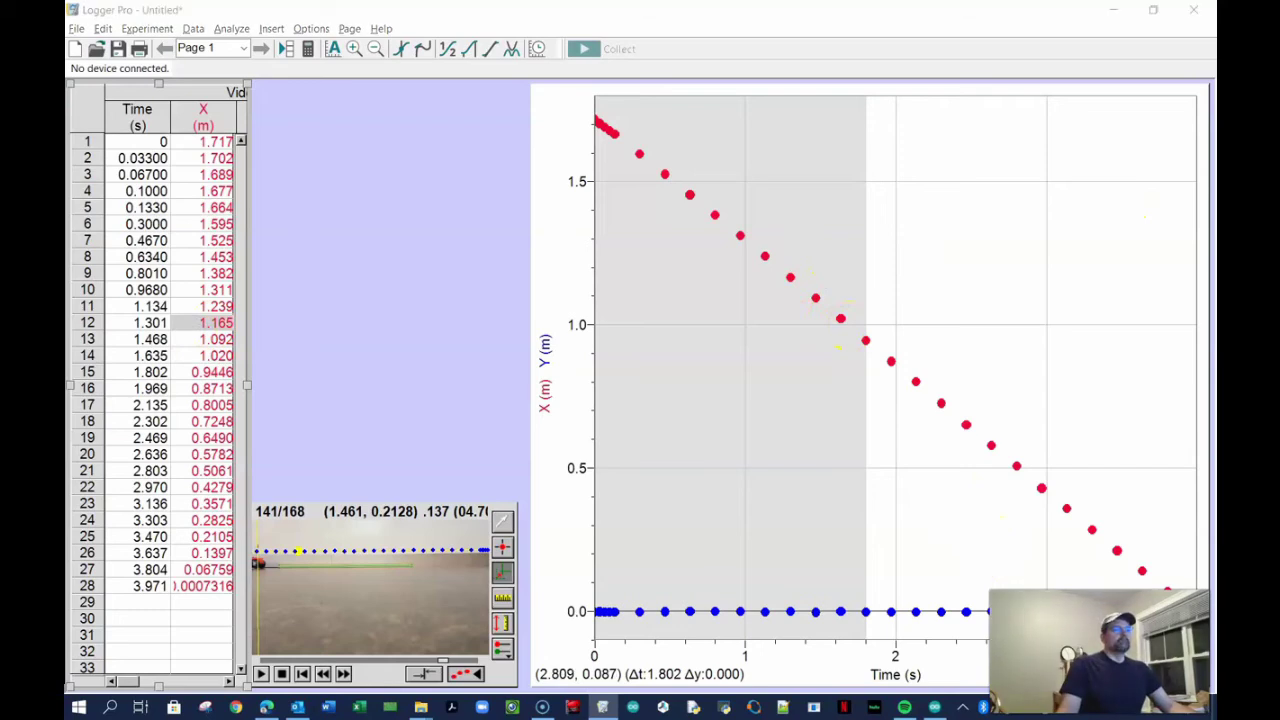
pyautogui.moveTo(1172, 586); pyautogui.dragTo(456, 360)
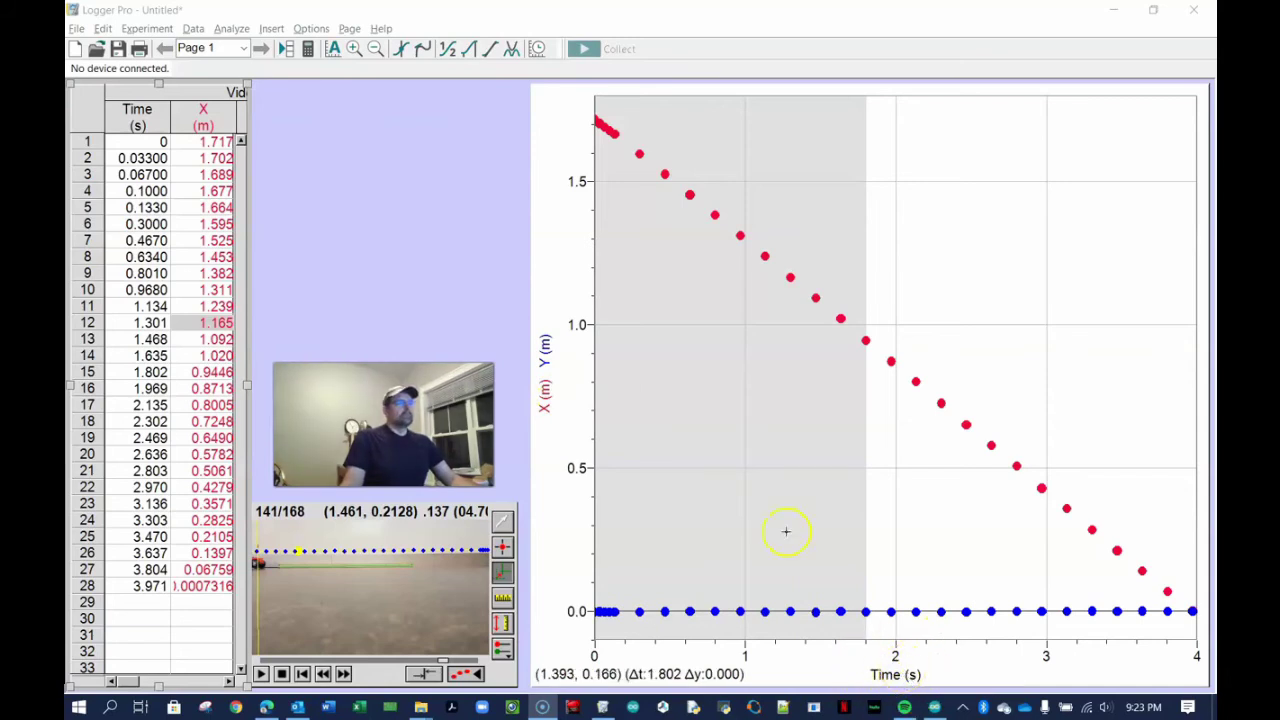
pyautogui.click(731, 420)
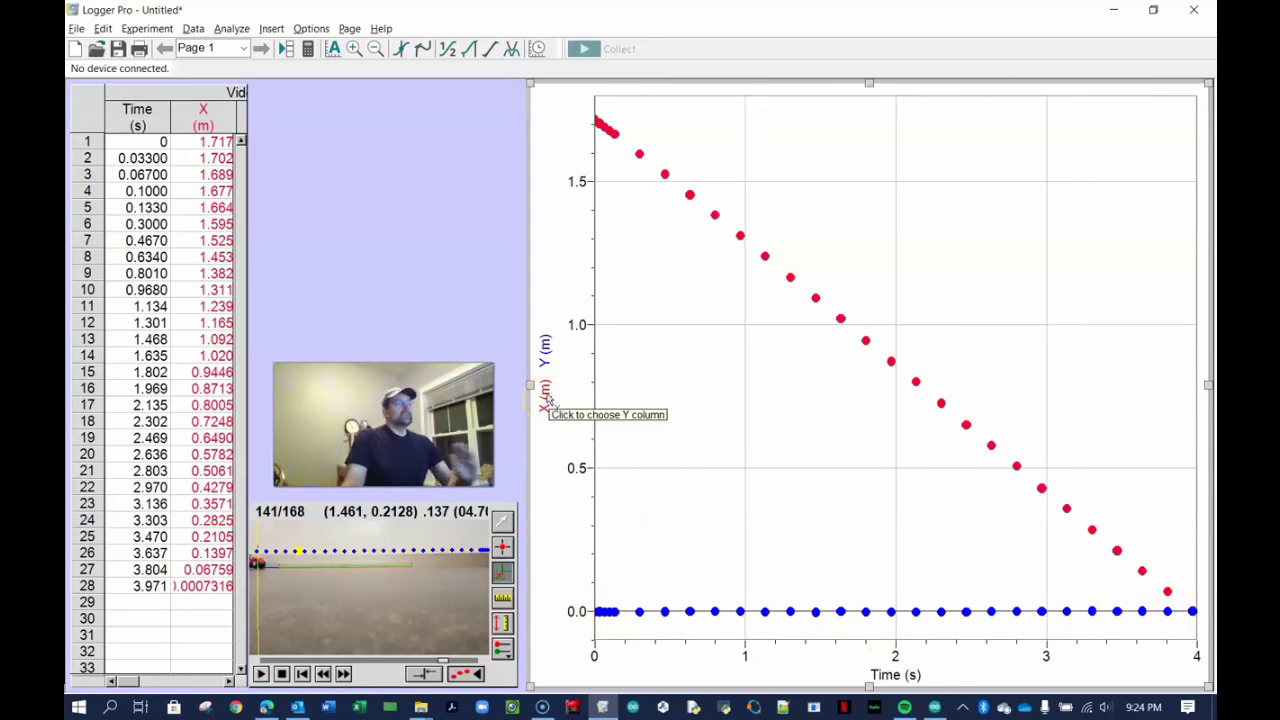
# Plot only the X position on the graph's vertical axis
pyautogui.click(552, 347)
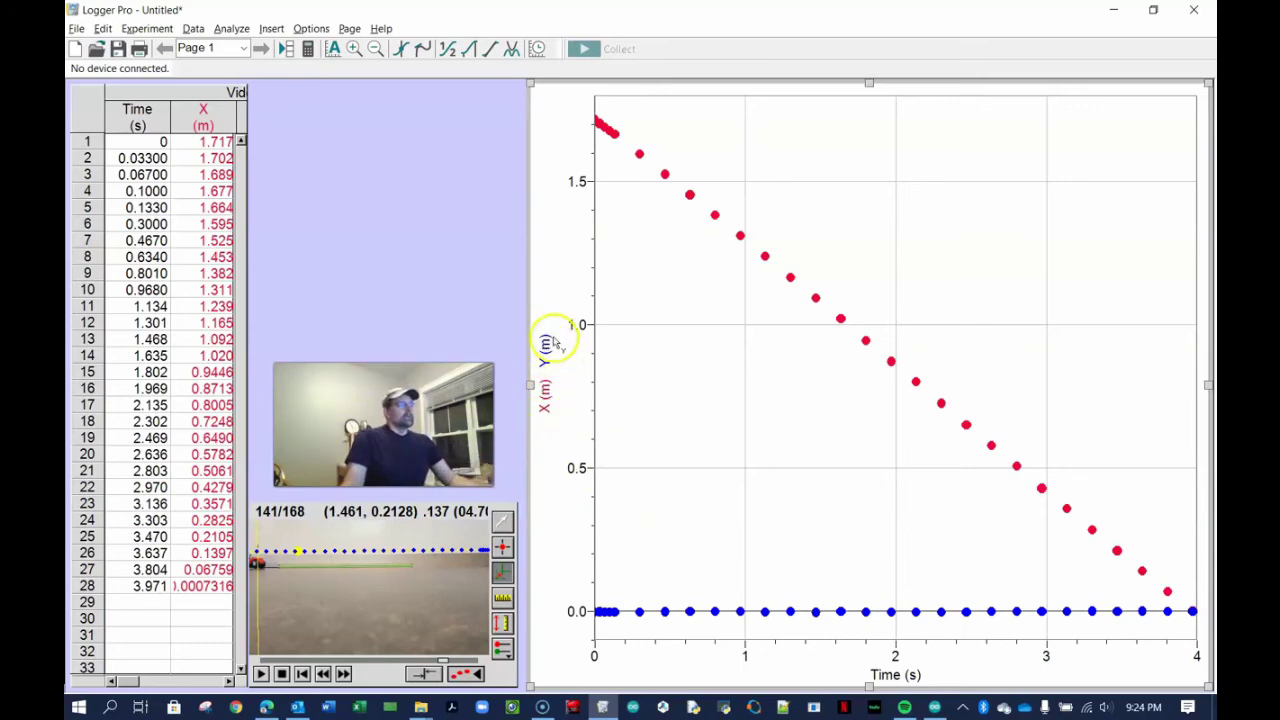
pyautogui.click(544, 398)
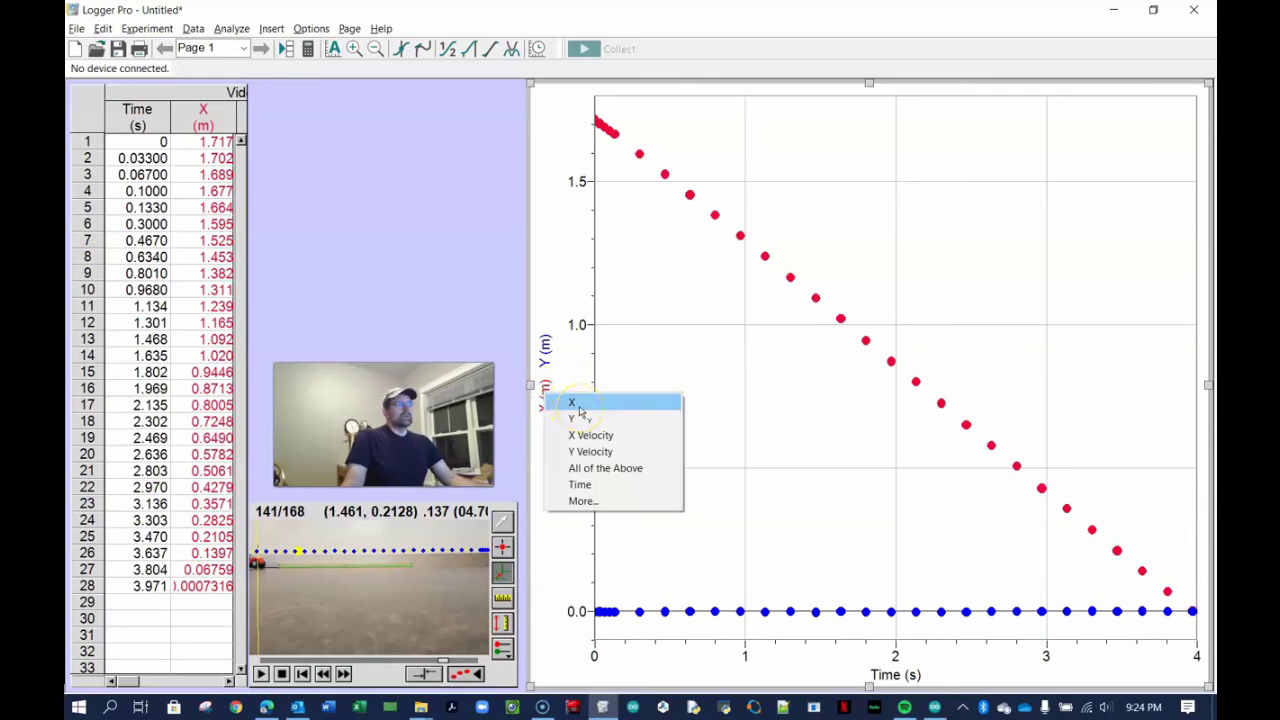
pyautogui.click(578, 404)
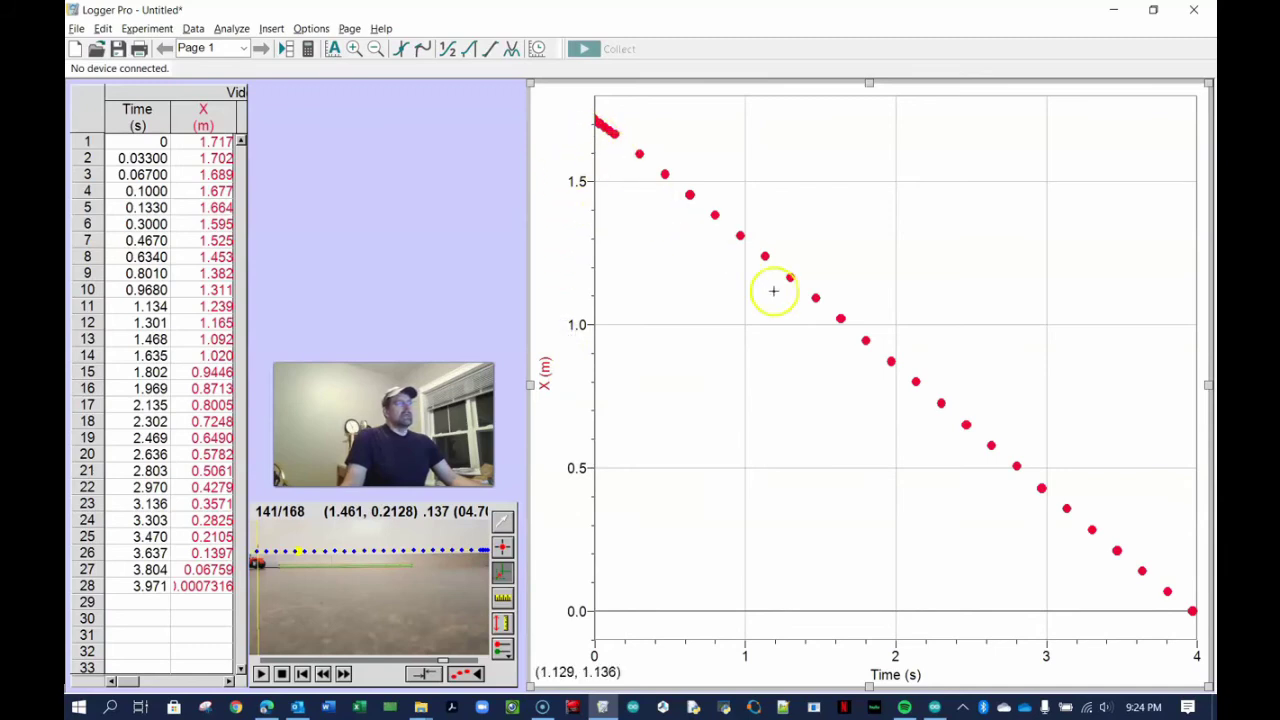
# Examine the position graph, move the readout box off the points, and step the cursor from 0.968 s to 1.802 s and back
pyautogui.click(655, 668)
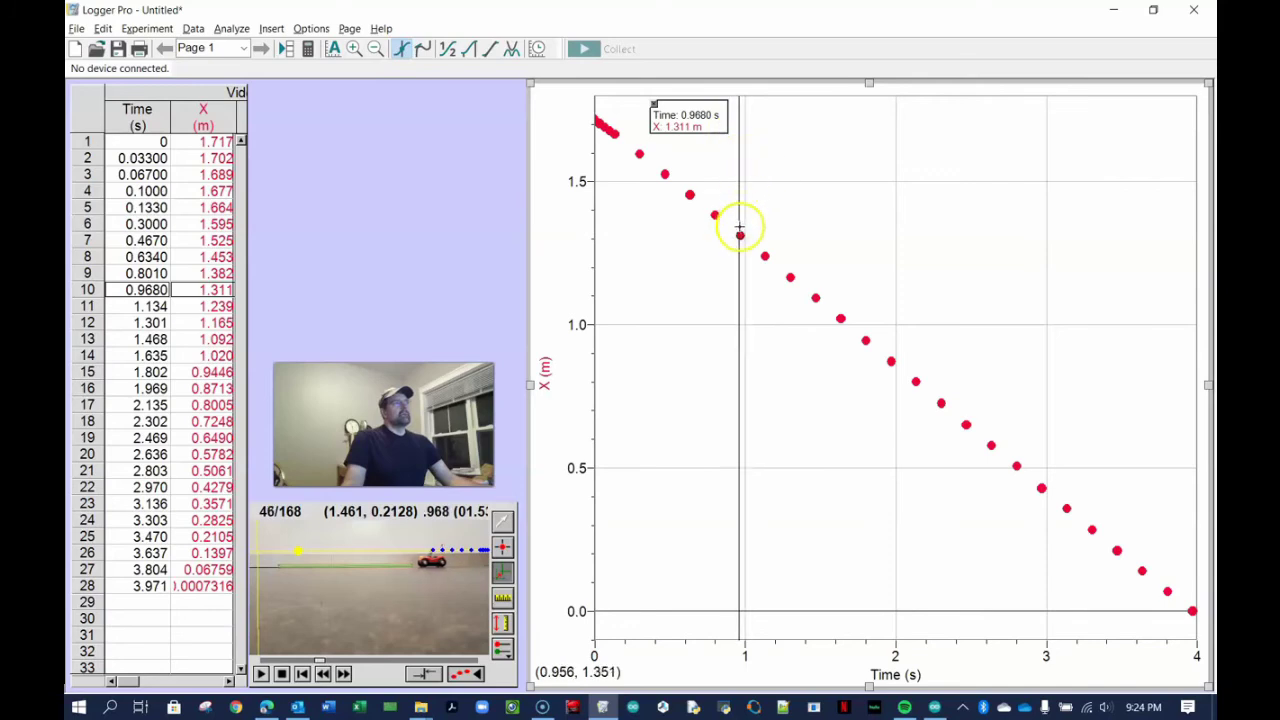
pyautogui.moveTo(695, 115); pyautogui.dragTo(800, 194)
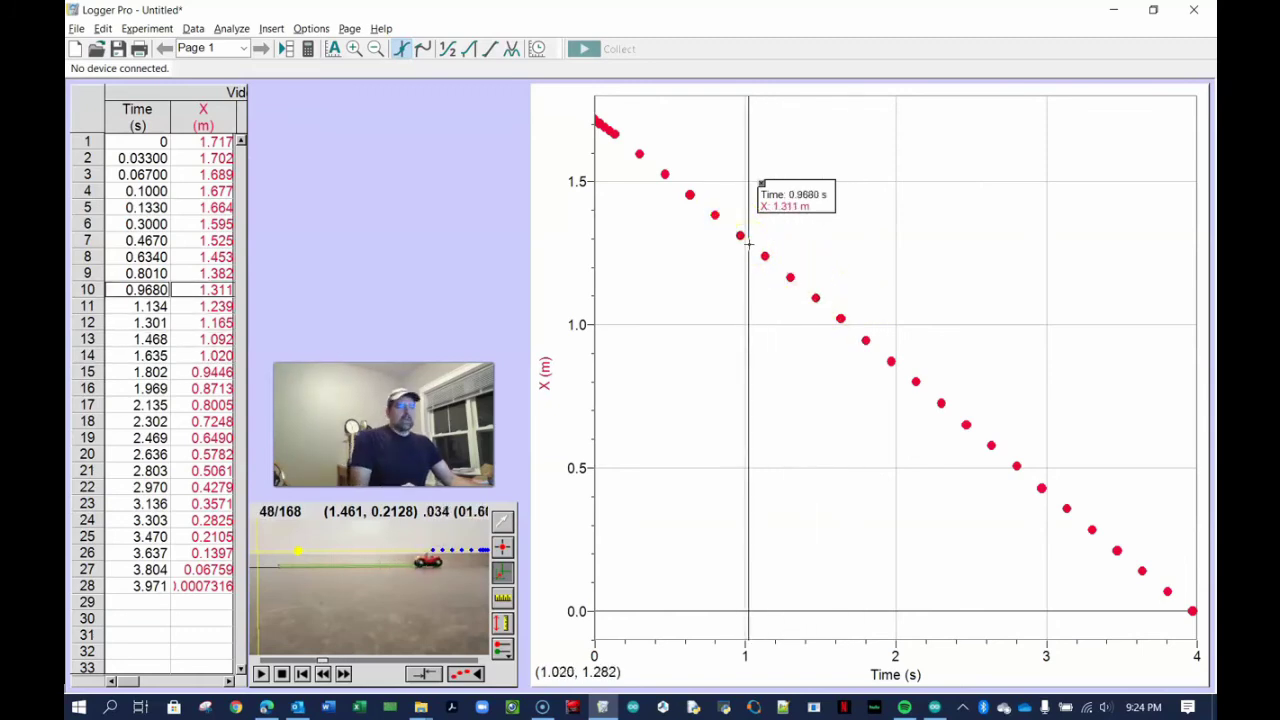
pyautogui.press('Down')
pyautogui.press('Down')
pyautogui.press('Down')
pyautogui.press('Down')
pyautogui.press('Down')
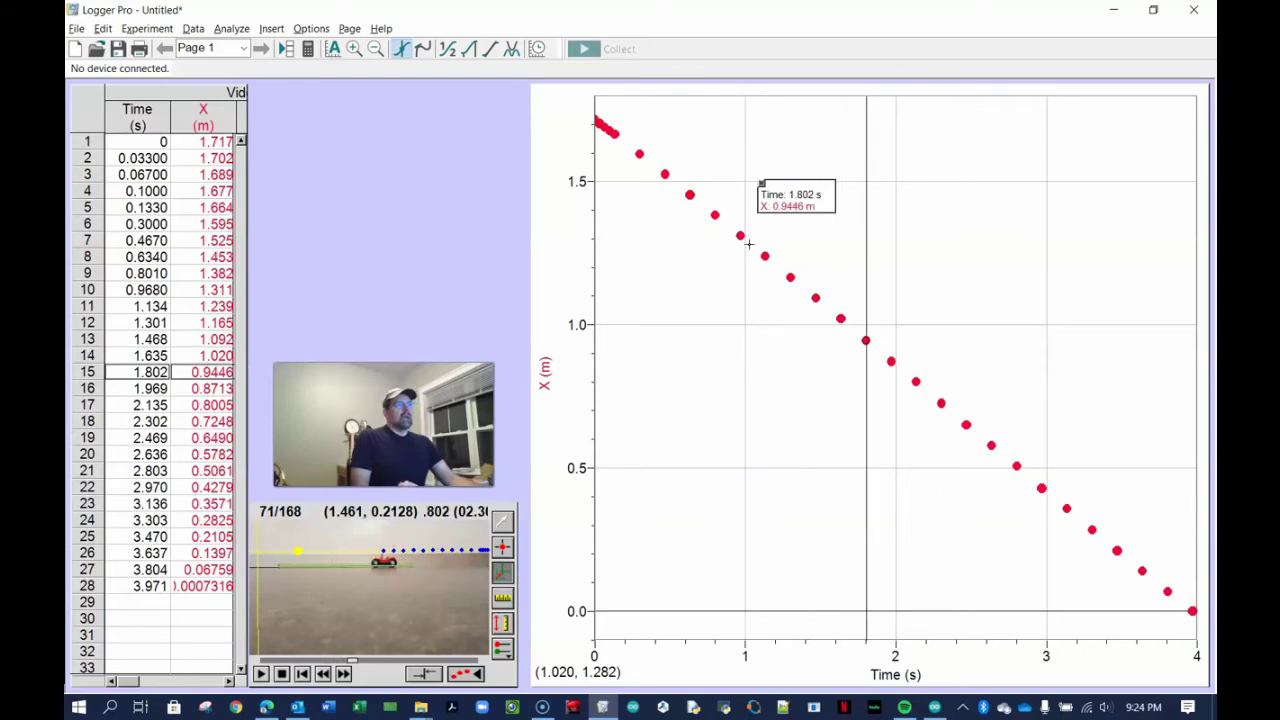
pyautogui.press('Up')
pyautogui.press('Up')
pyautogui.press('Up')
pyautogui.press('Up')
pyautogui.press('Up')
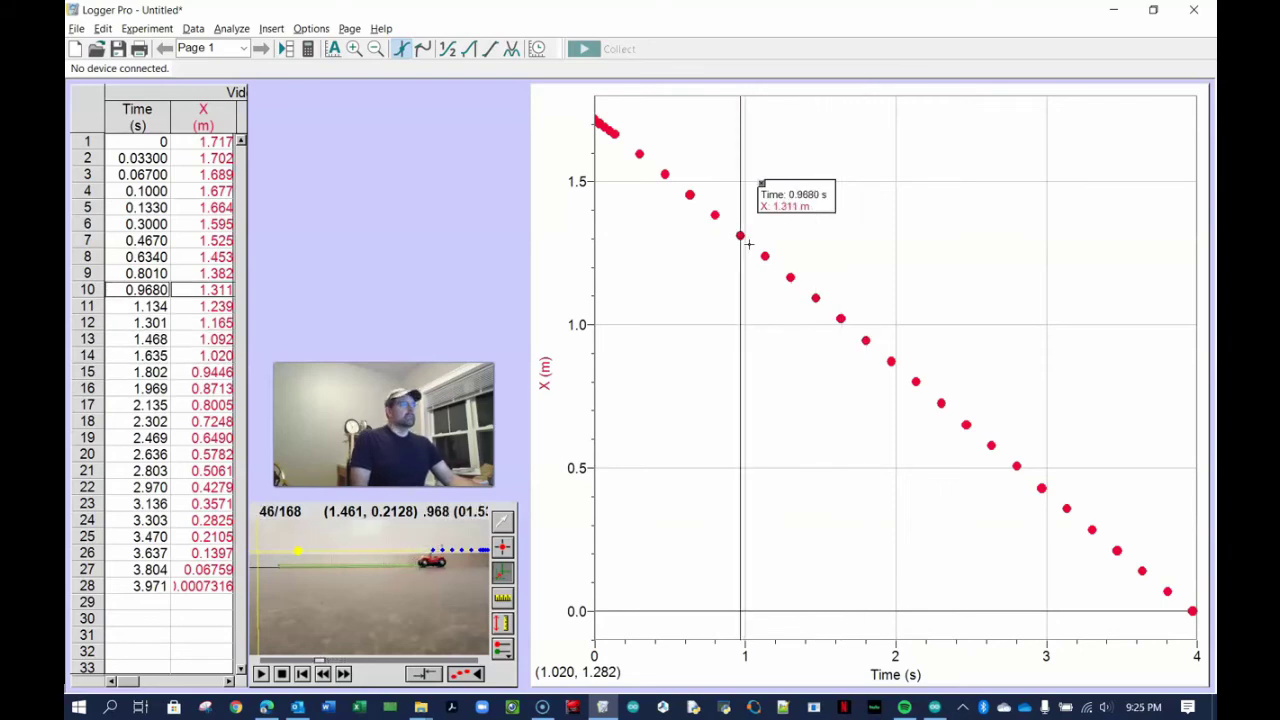
# Show the tangent line at the 1.134 s point on the position graph, and turn off the Tangent and Examine tools
pyautogui.press('Down')
pyautogui.press('Down')
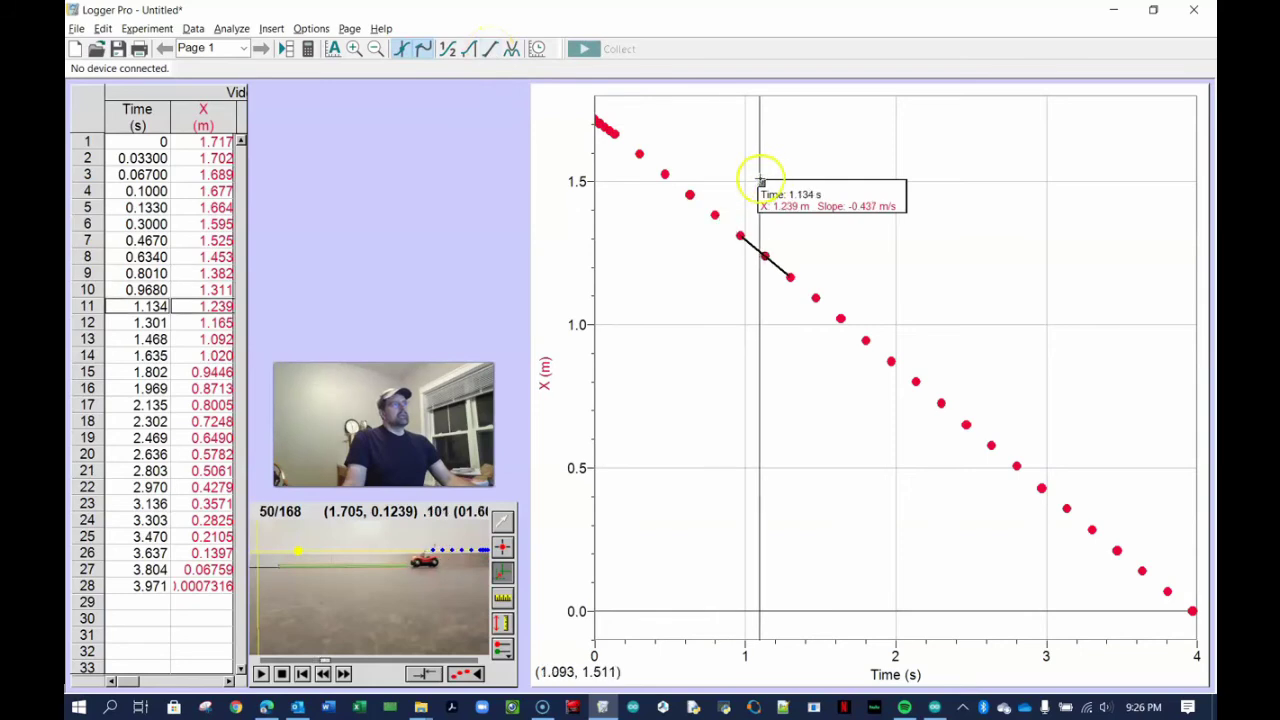
pyautogui.hotkey('ctrl', 't')
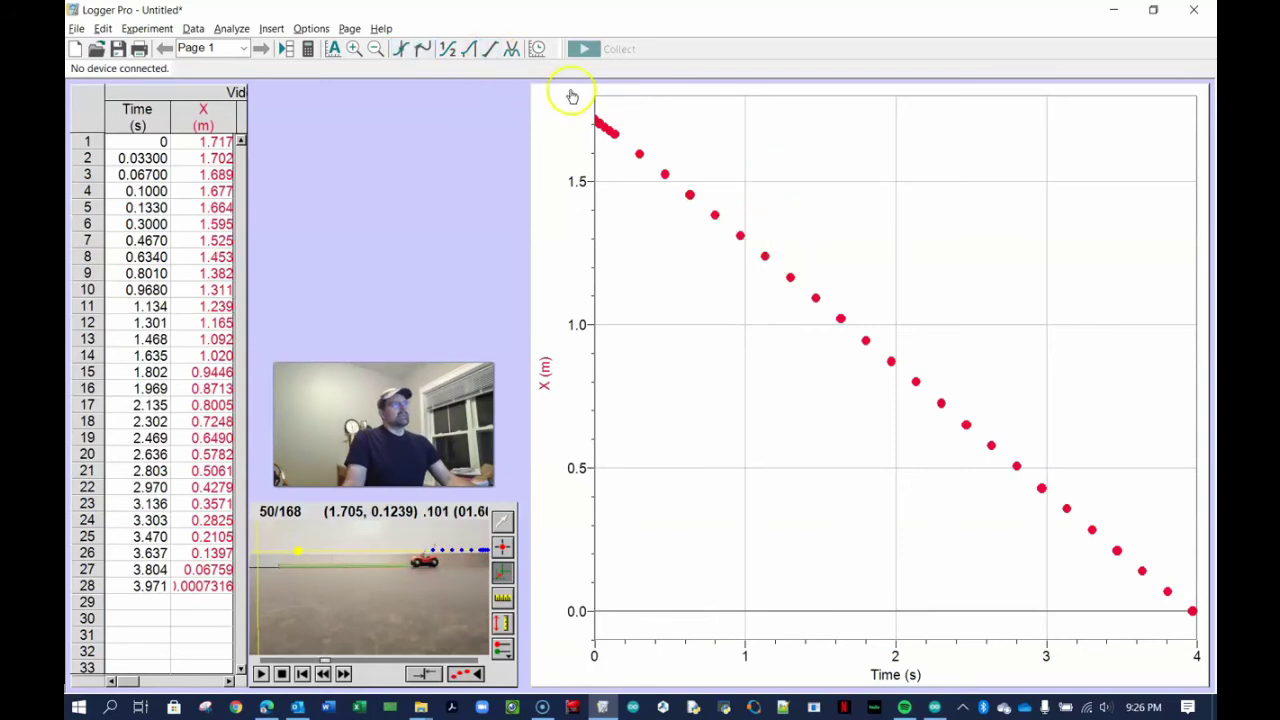
# Apply a linear fit to the X data, move its results box above the line, and narrow the range to about 0.9–2.3 s
pyautogui.click(492, 50)
pyautogui.moveTo(723, 240); pyautogui.dragTo(862, 152)
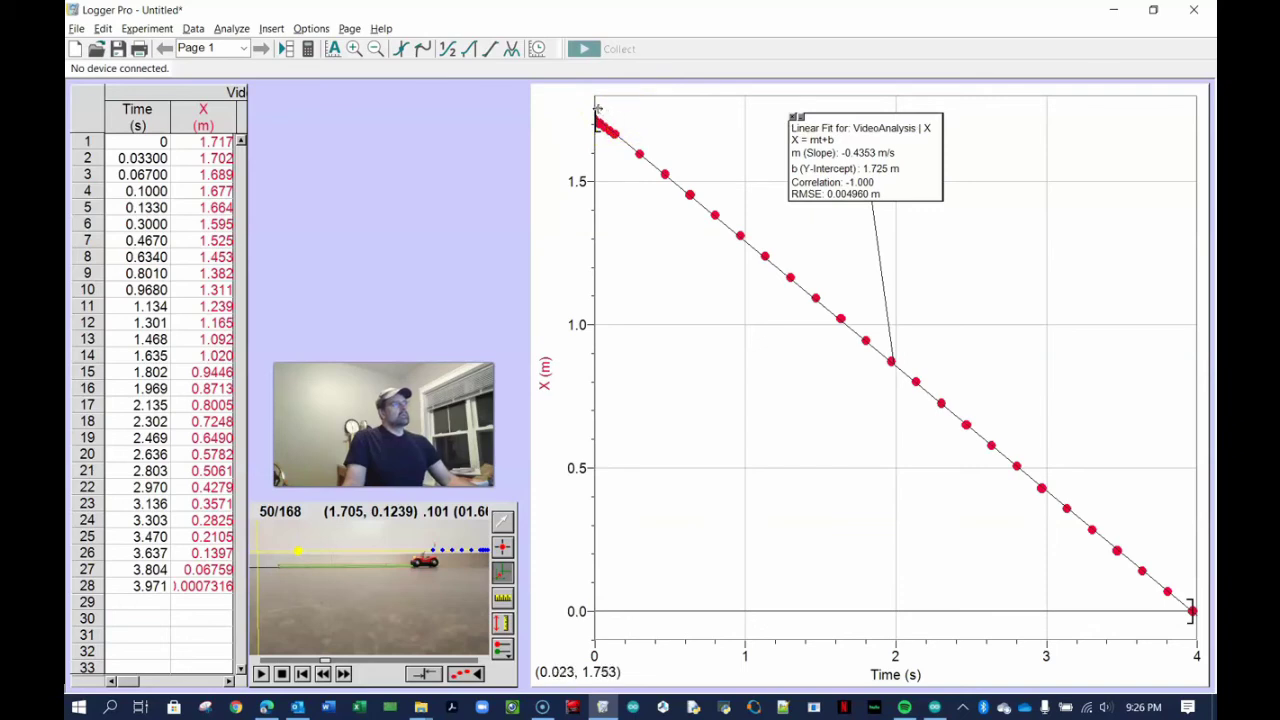
pyautogui.moveTo(597, 109); pyautogui.dragTo(733, 219)
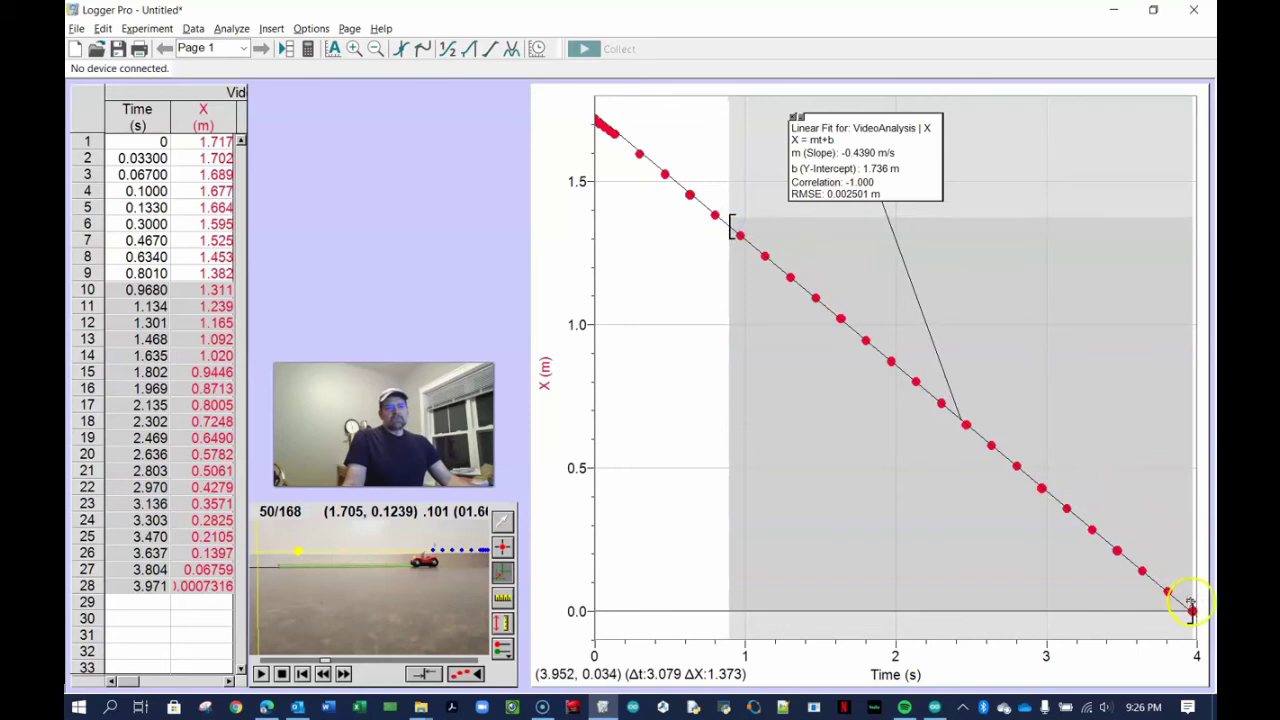
pyautogui.moveTo(1192, 603); pyautogui.dragTo(948, 406)
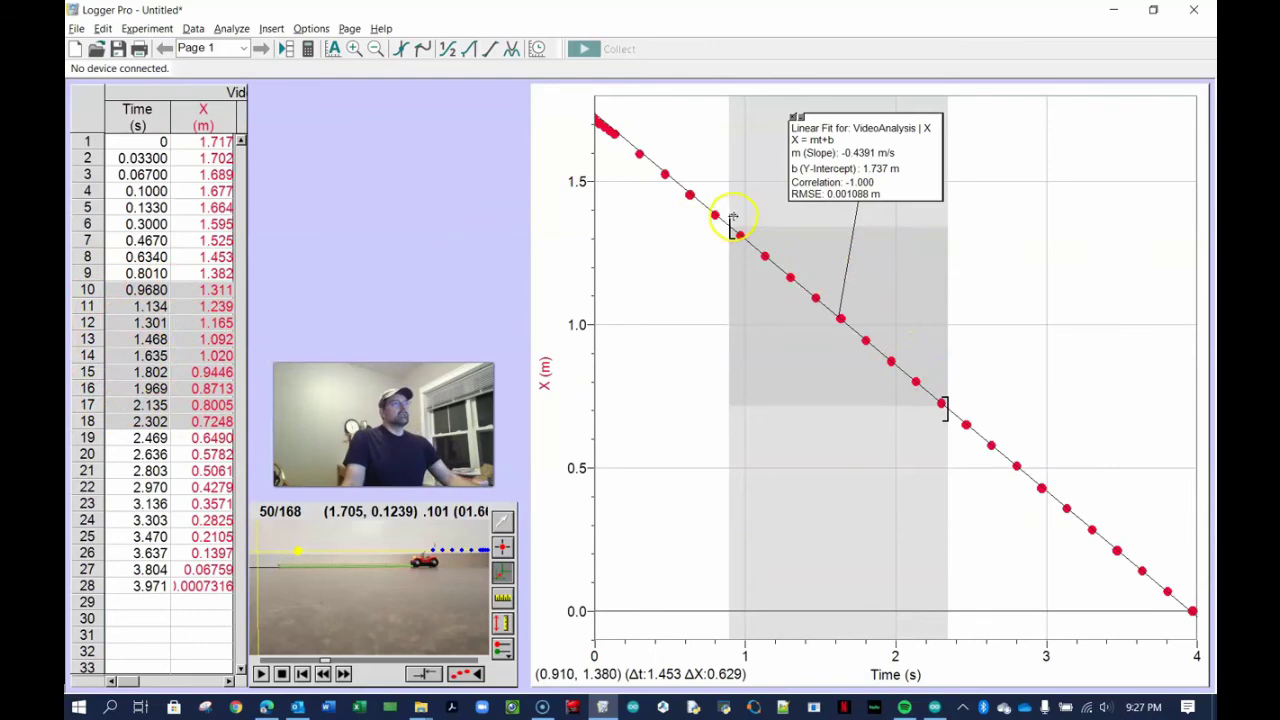
# Extend the linear fit's range at both ends to cover all the data points
pyautogui.moveTo(731, 218); pyautogui.dragTo(596, 107)
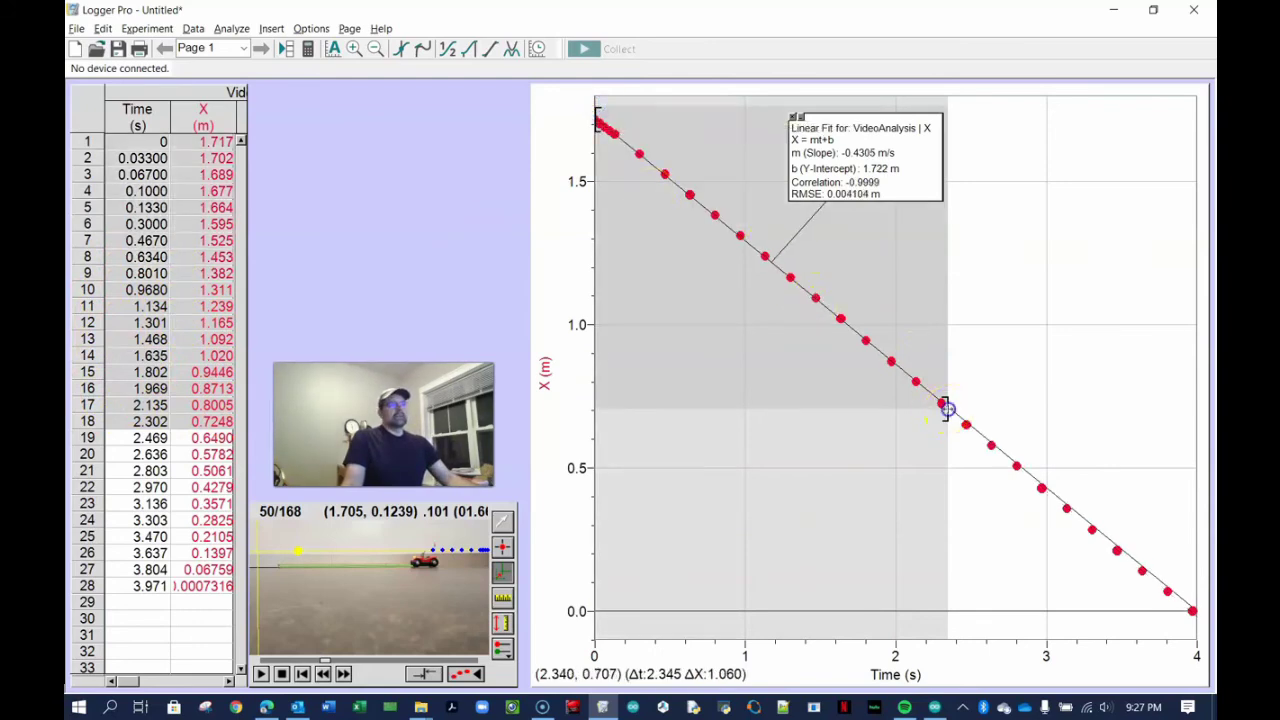
pyautogui.click(1075, 547)
pyautogui.moveTo(1189, 614); pyautogui.dragTo(1195, 617)
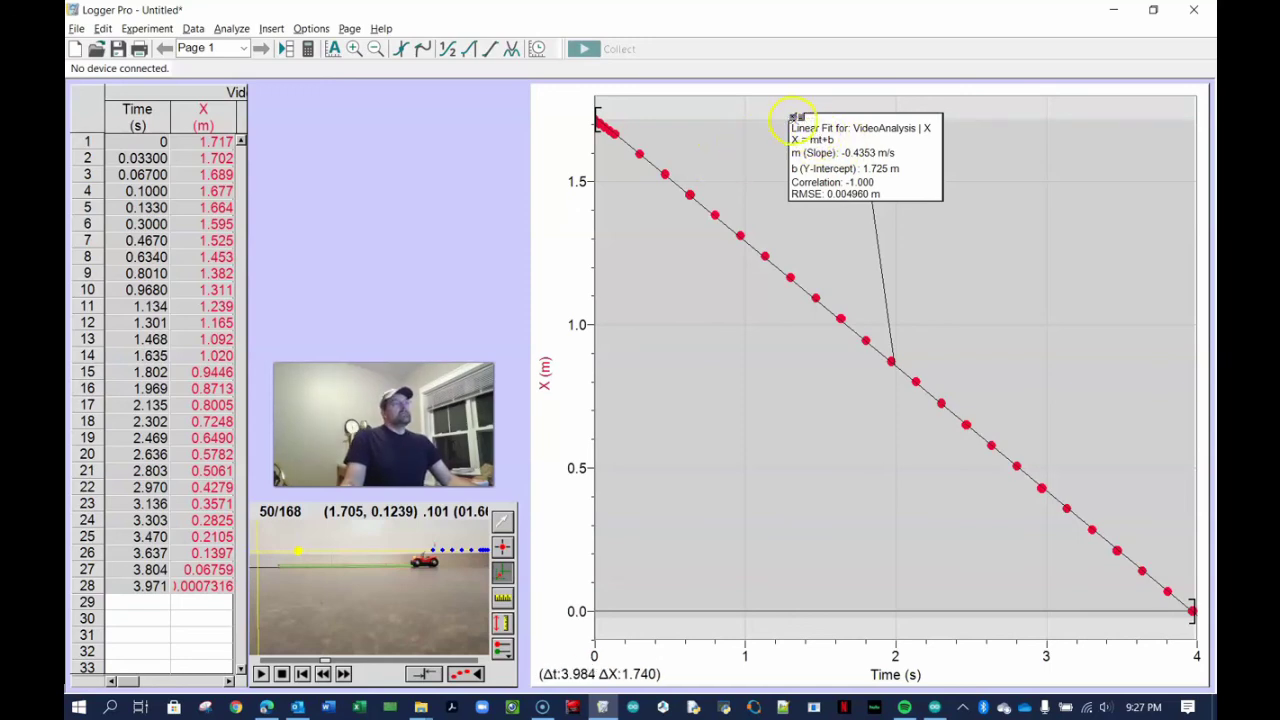
# Remove the linear fit from the graph and clear the highlighted data range
pyautogui.click(795, 117)
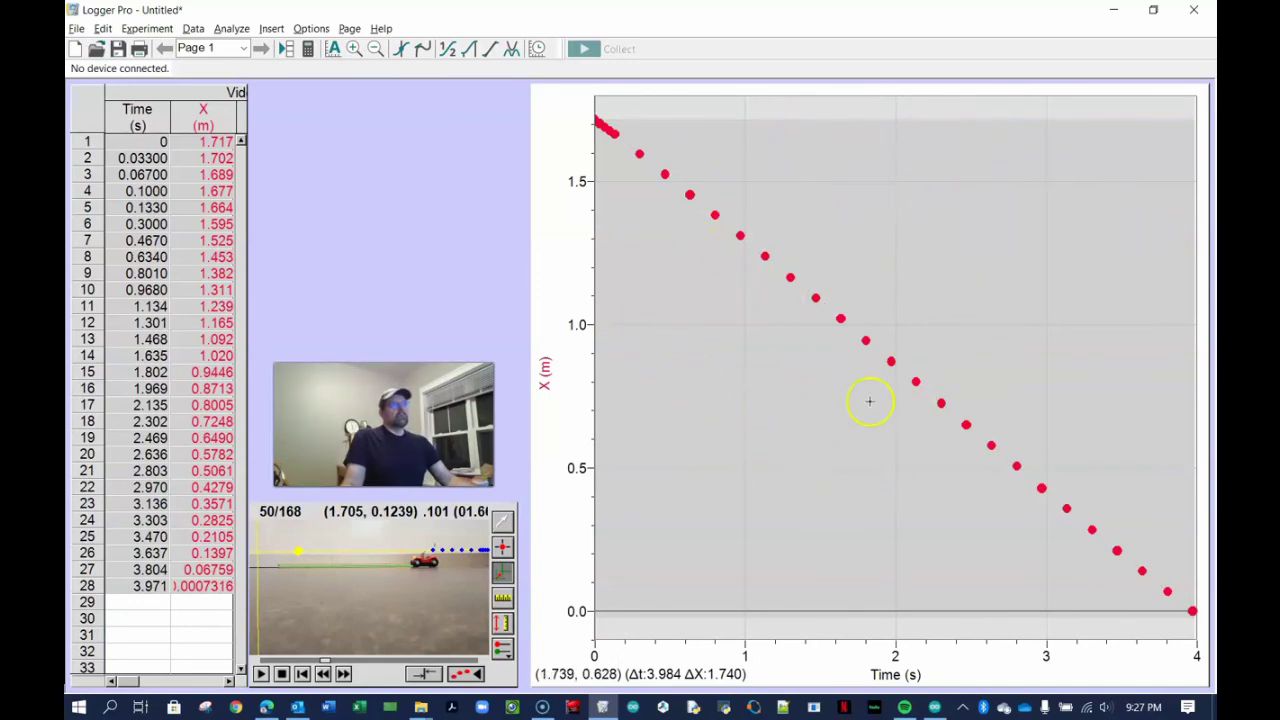
pyautogui.click(644, 181)
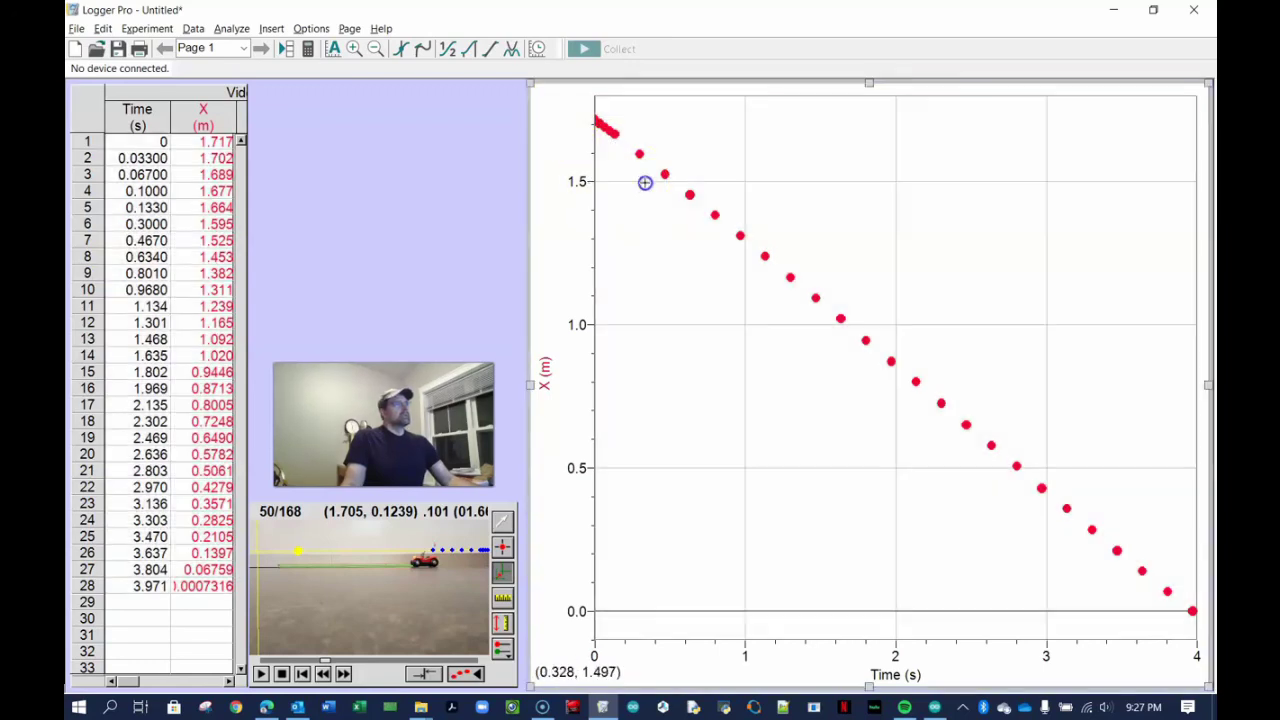
pyautogui.moveTo(603, 135); pyautogui.dragTo(610, 145)
pyautogui.click(645, 145)
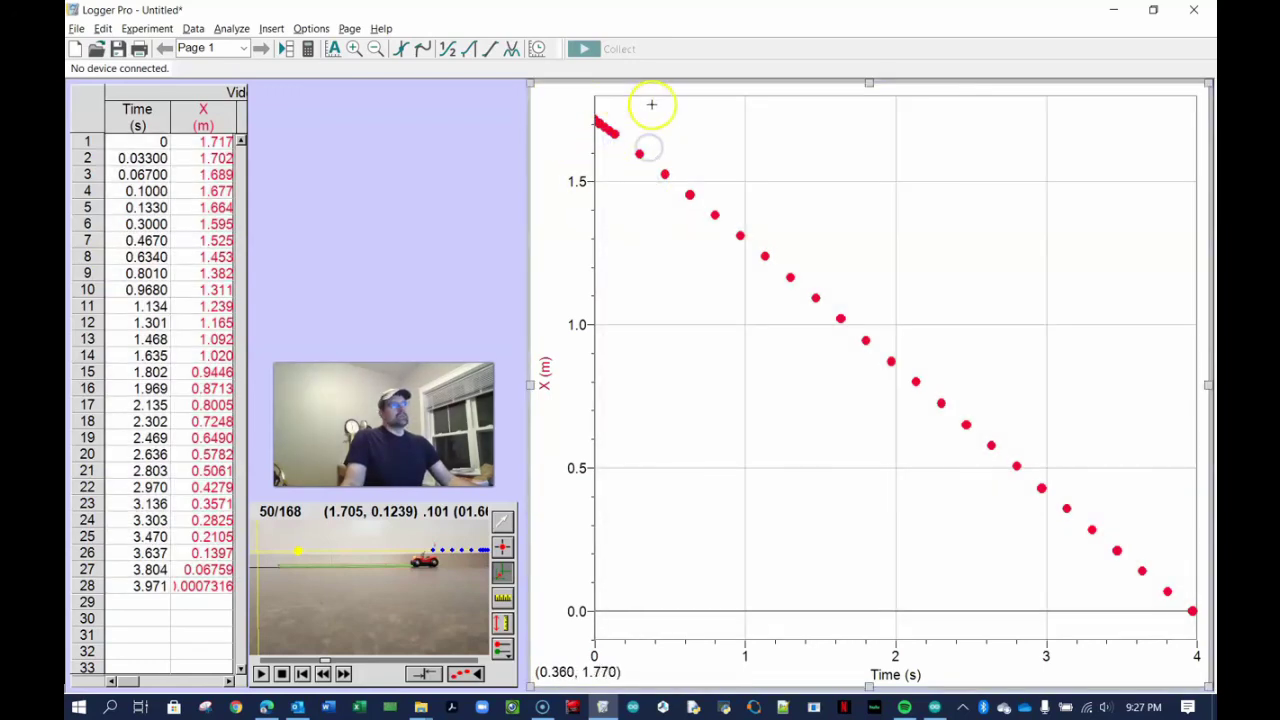
# Fit the X data with the linear equation mt+b using Curve Fit, and move the results box clear of the data points
pyautogui.click(512, 50)
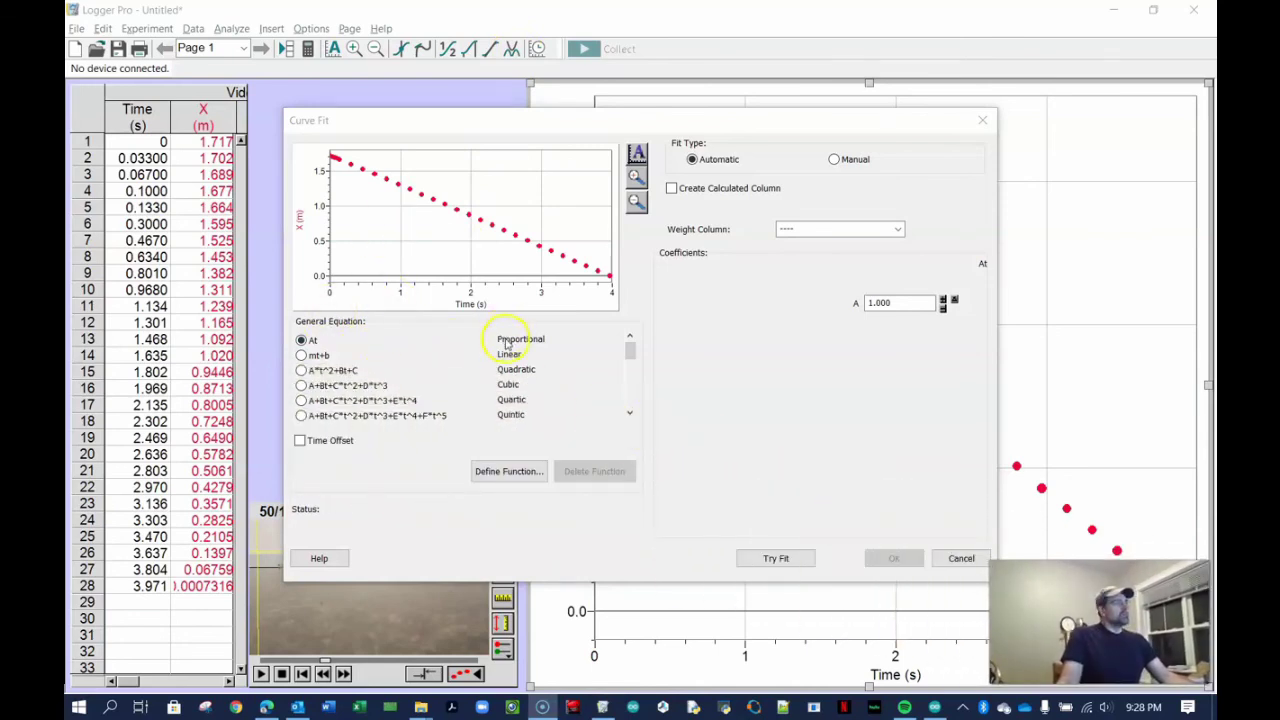
pyautogui.click(310, 355)
pyautogui.click(314, 370)
pyautogui.moveTo(629, 350); pyautogui.dragTo(628, 378)
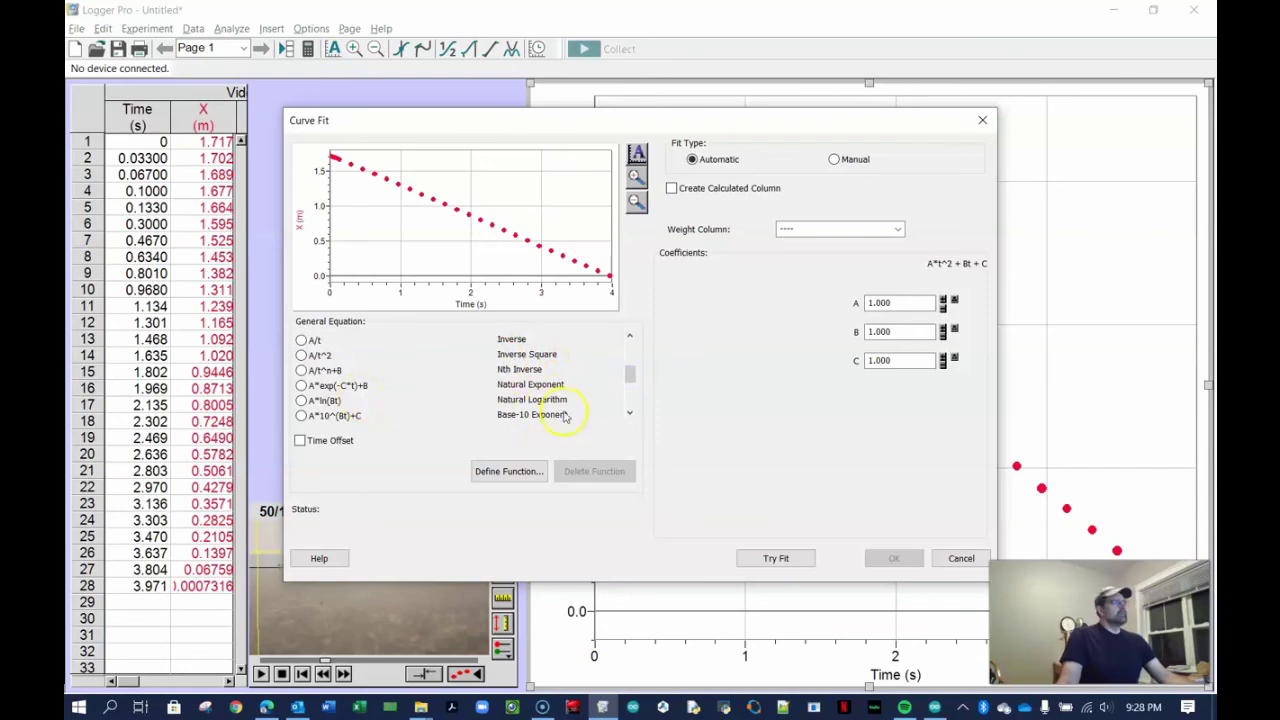
pyautogui.moveTo(630, 392); pyautogui.dragTo(630, 348)
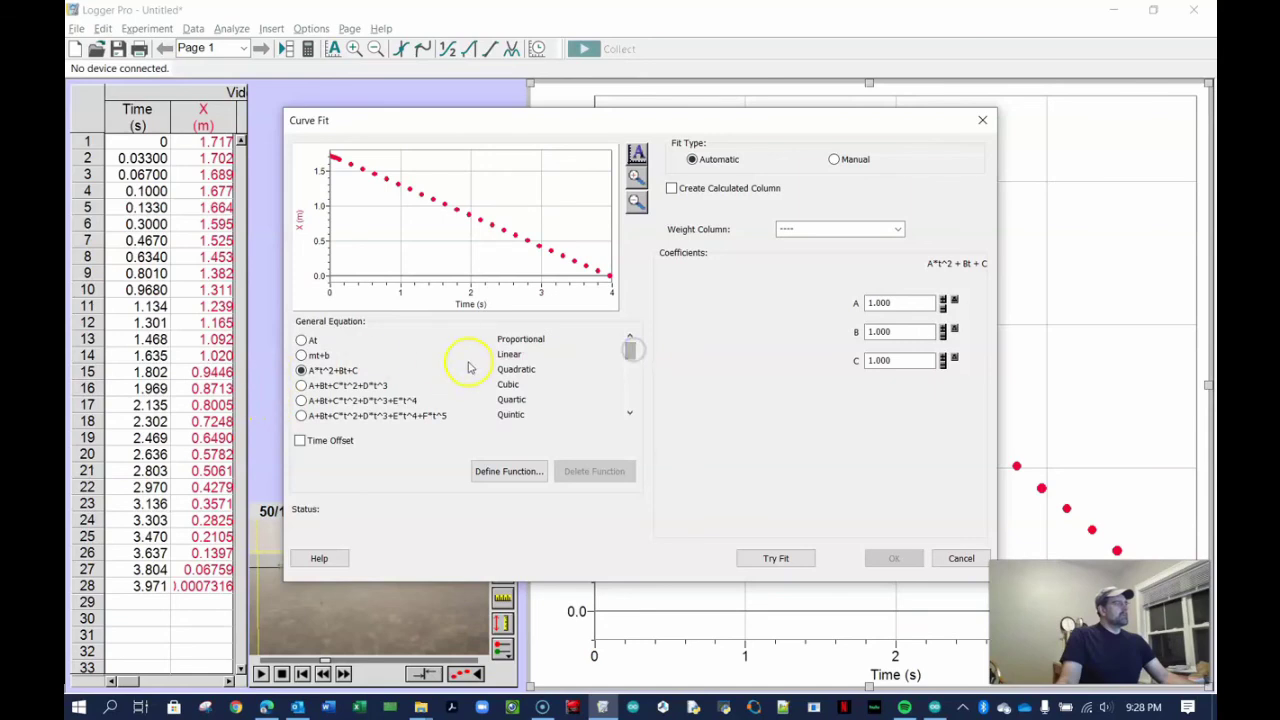
pyautogui.click(302, 355)
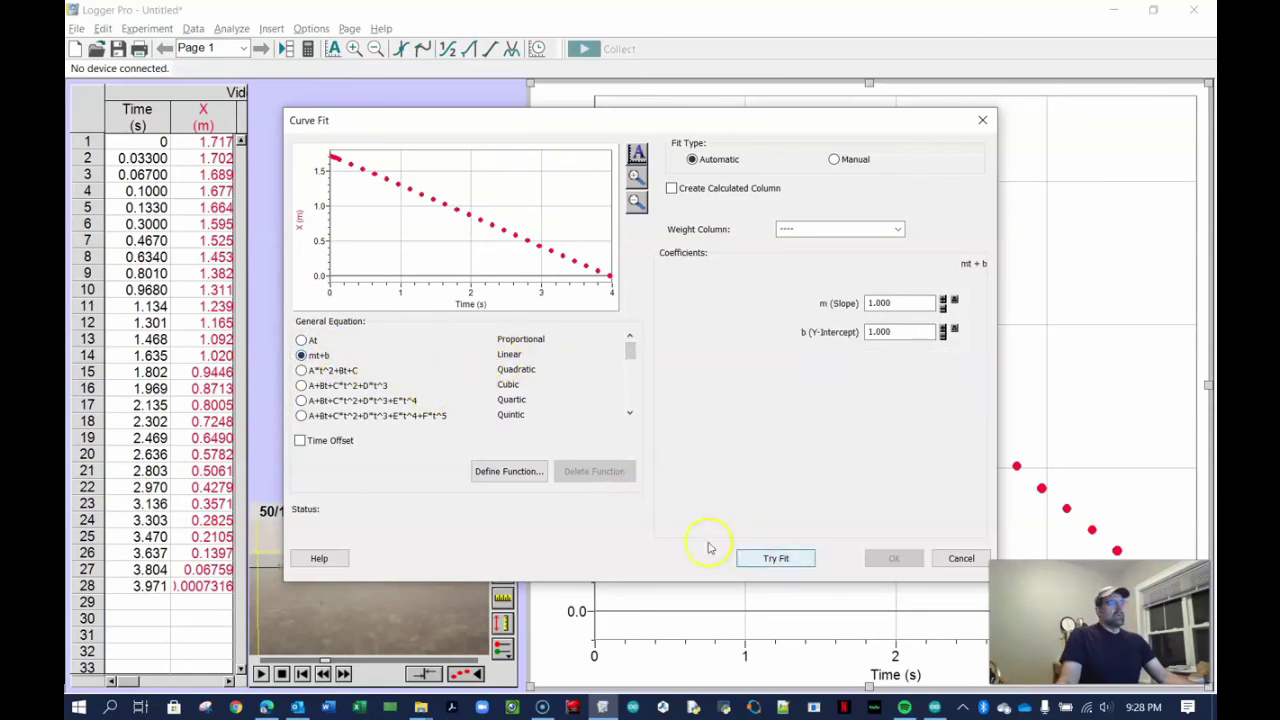
pyautogui.click(779, 560)
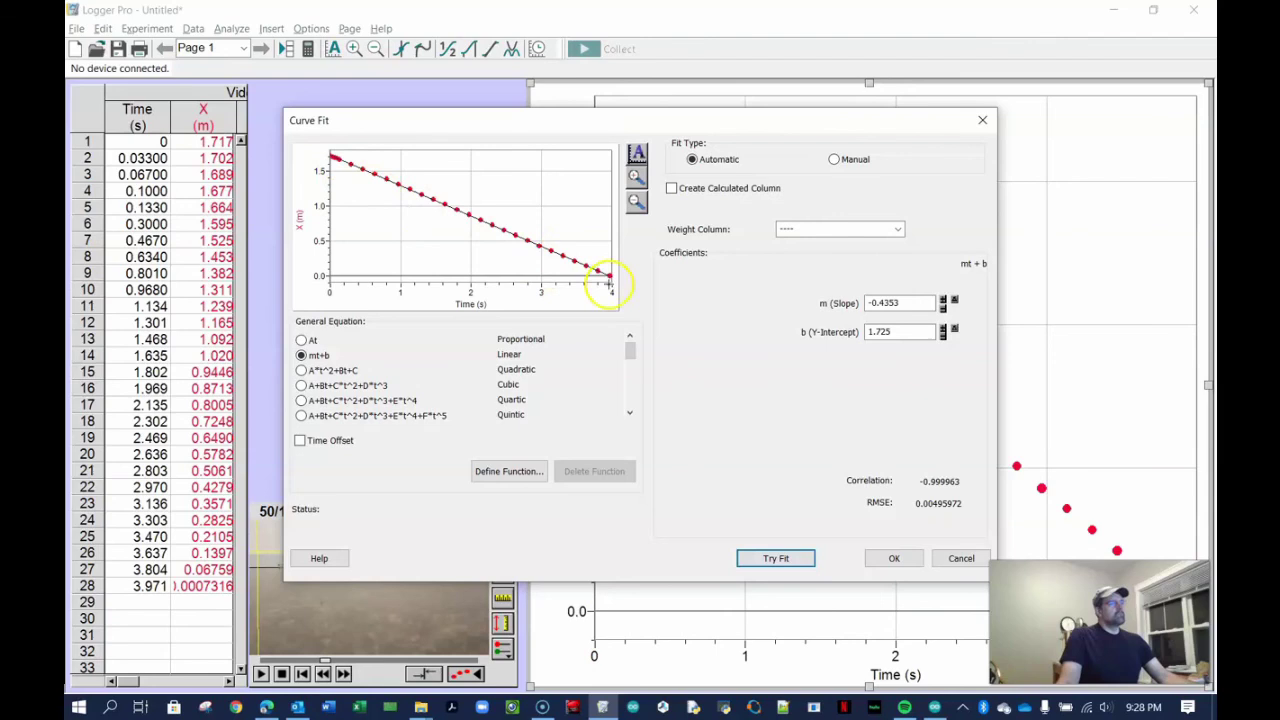
pyautogui.click(895, 561)
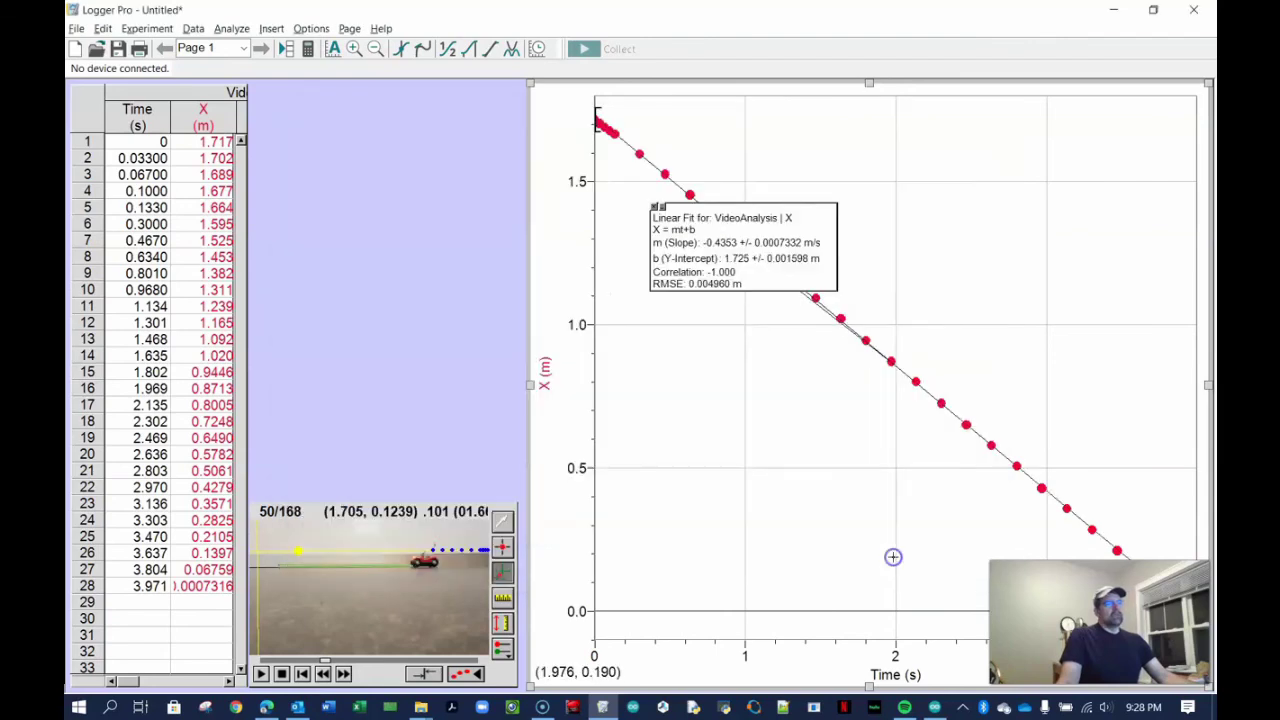
pyautogui.moveTo(817, 262); pyautogui.dragTo(985, 220)
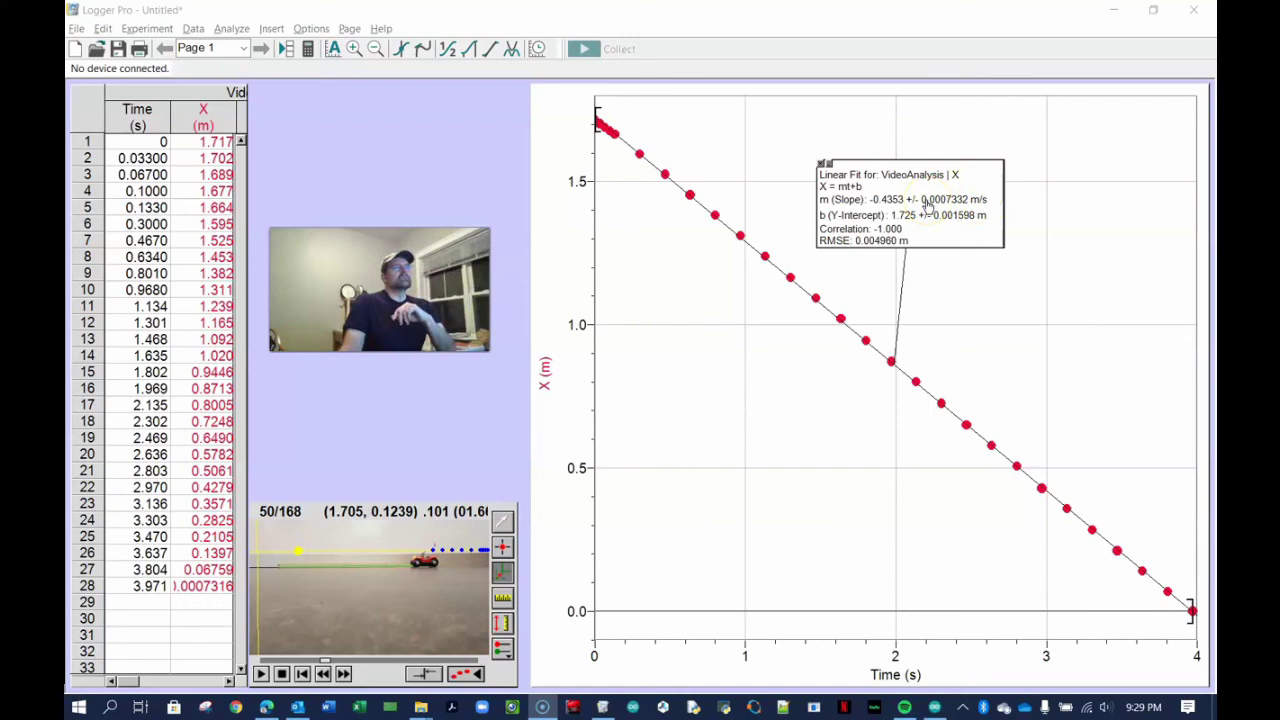
# Set the linear fit's displayed precision to 3 significant figures and hide its uncertainty
pyautogui.rightClick(921, 203)
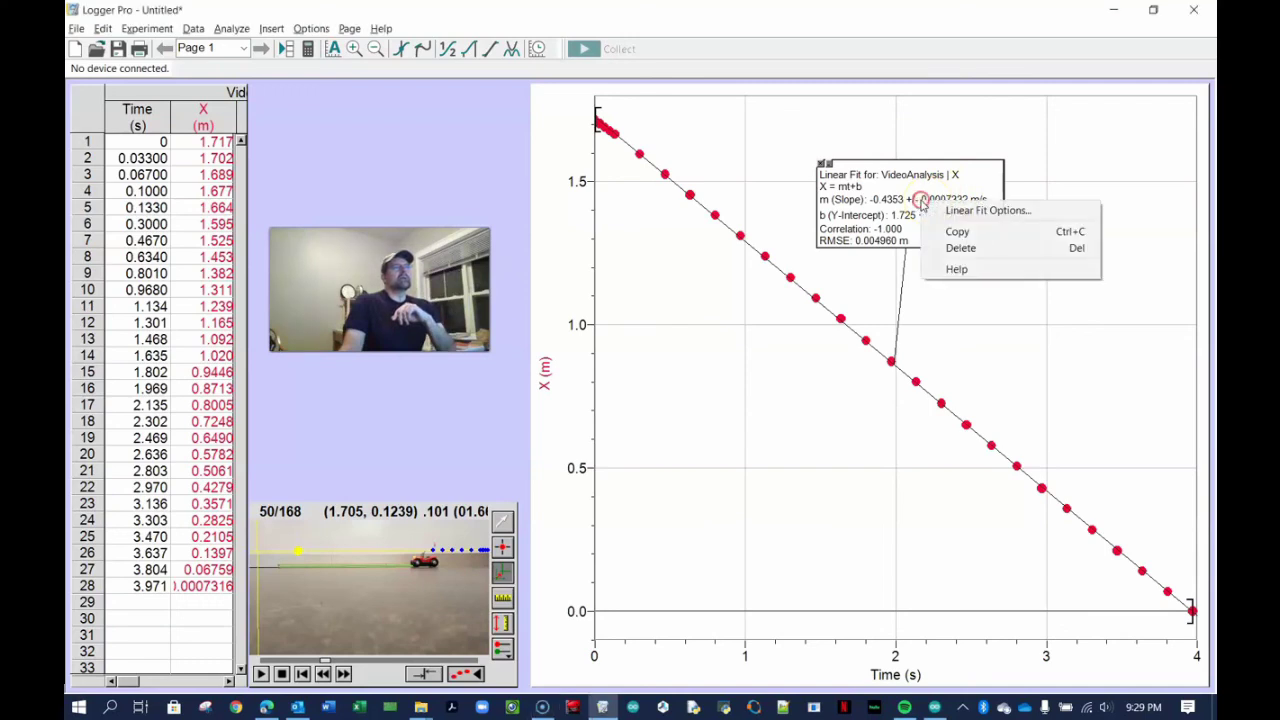
pyautogui.click(968, 212)
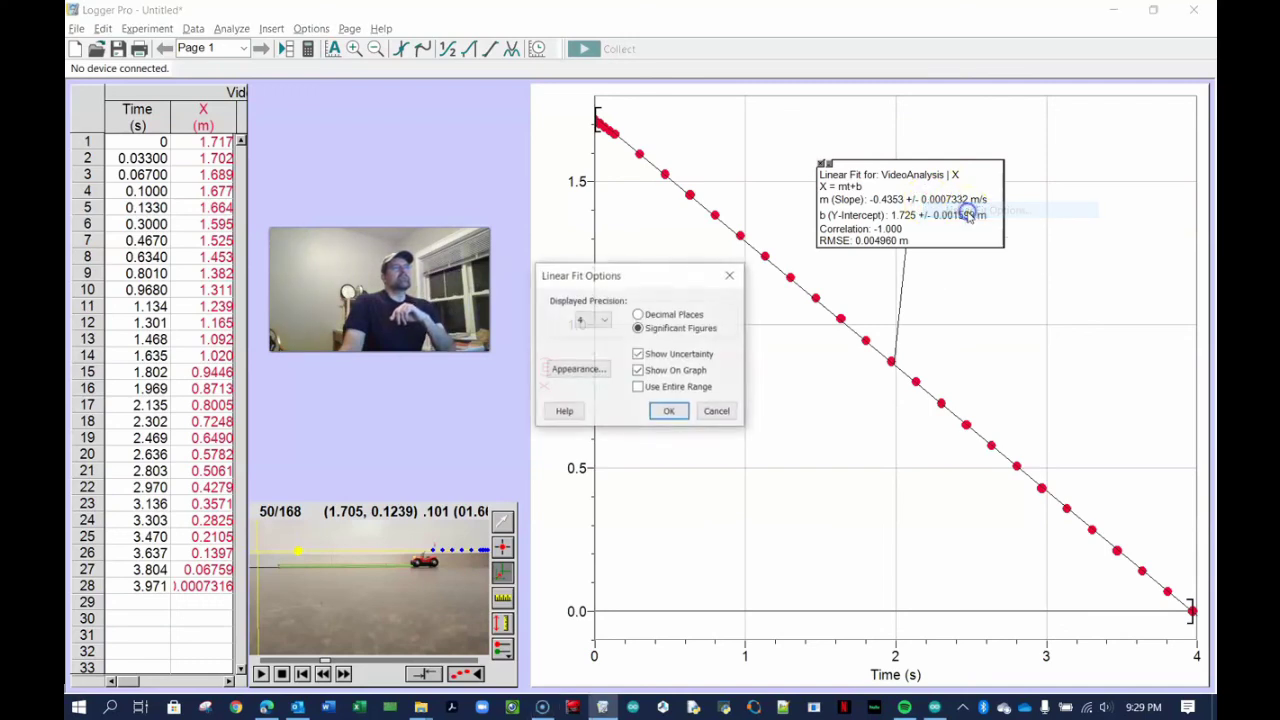
pyautogui.click(605, 320)
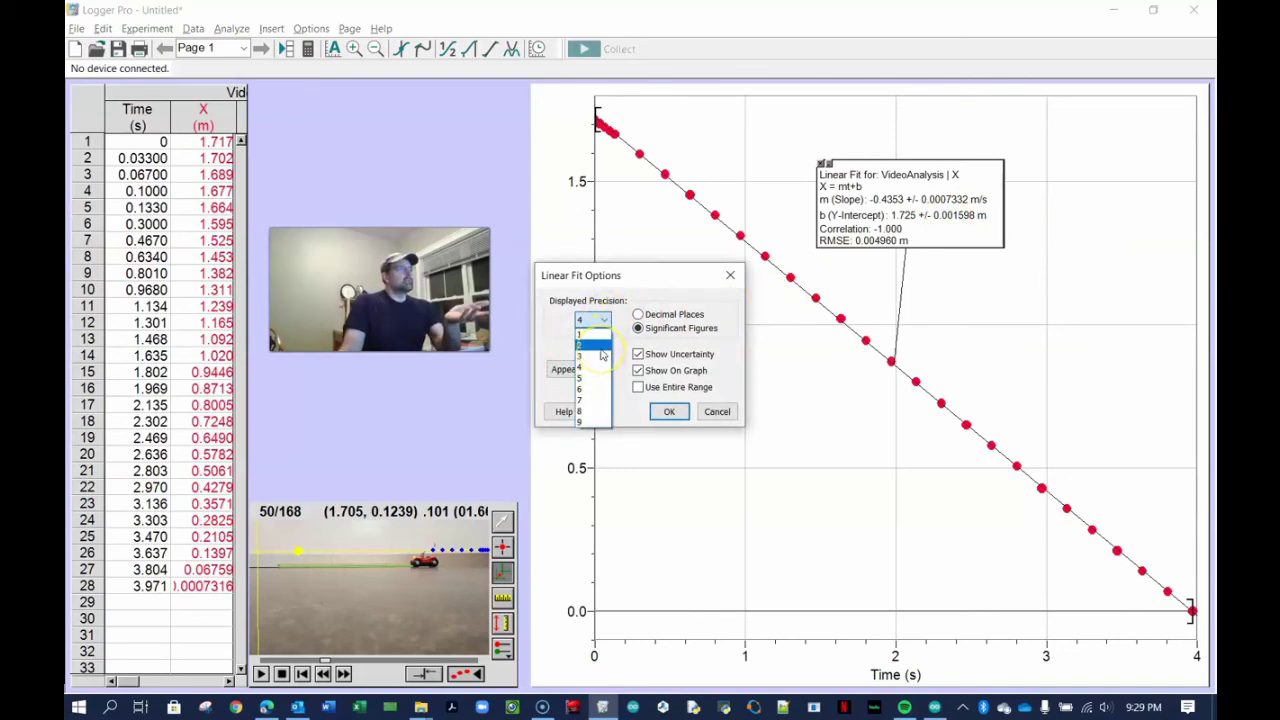
pyautogui.click(602, 358)
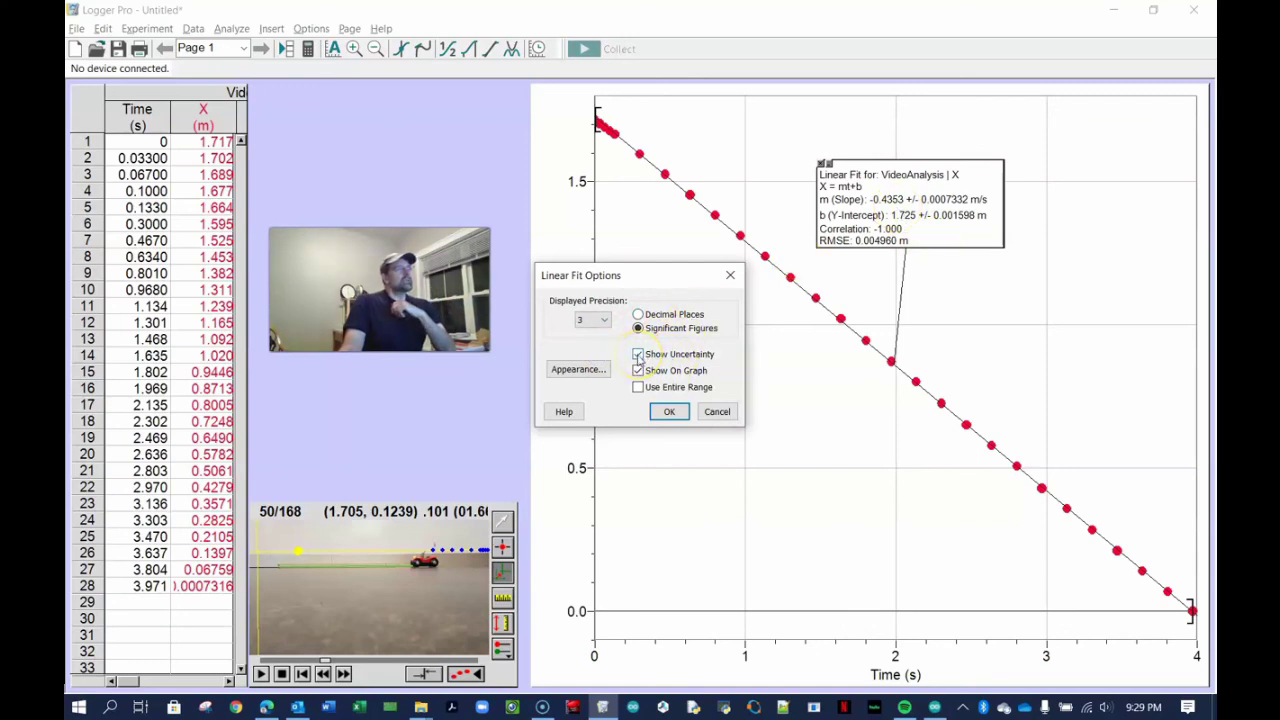
pyautogui.click(638, 355)
pyautogui.click(669, 414)
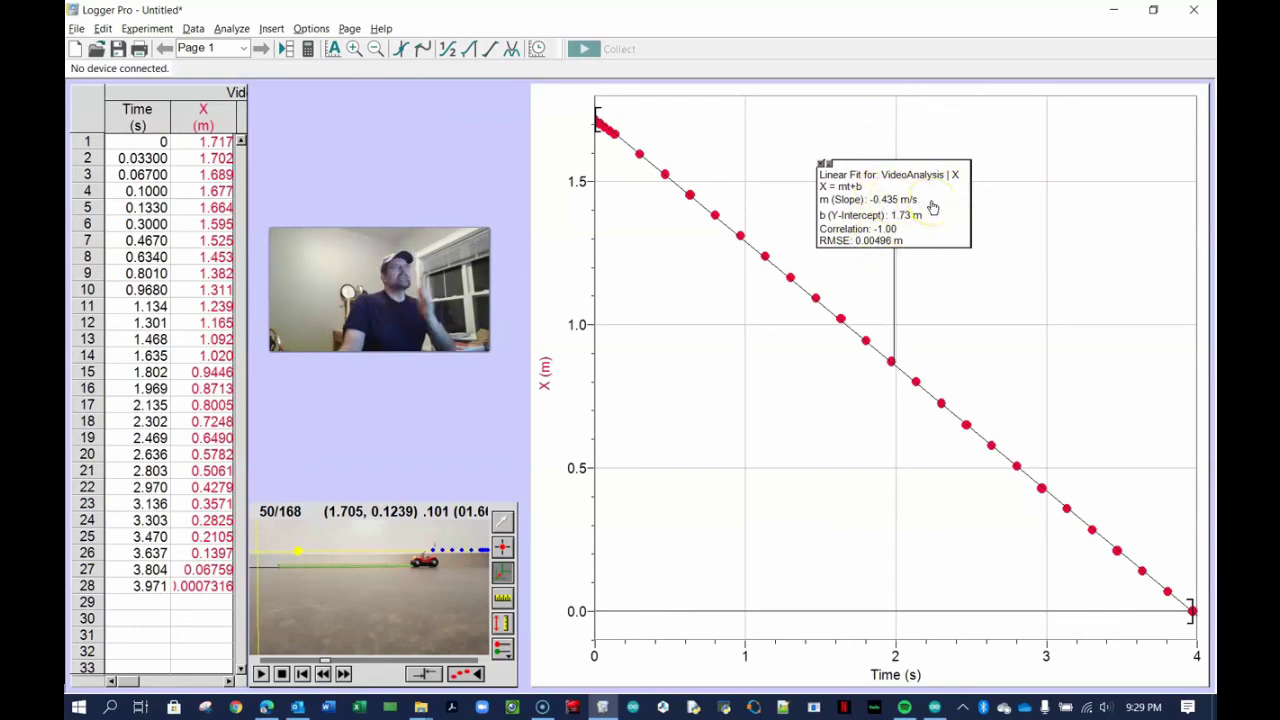
# Show the uncertainty in the linear fit's results box again
pyautogui.rightClick(924, 209)
pyautogui.click(958, 209)
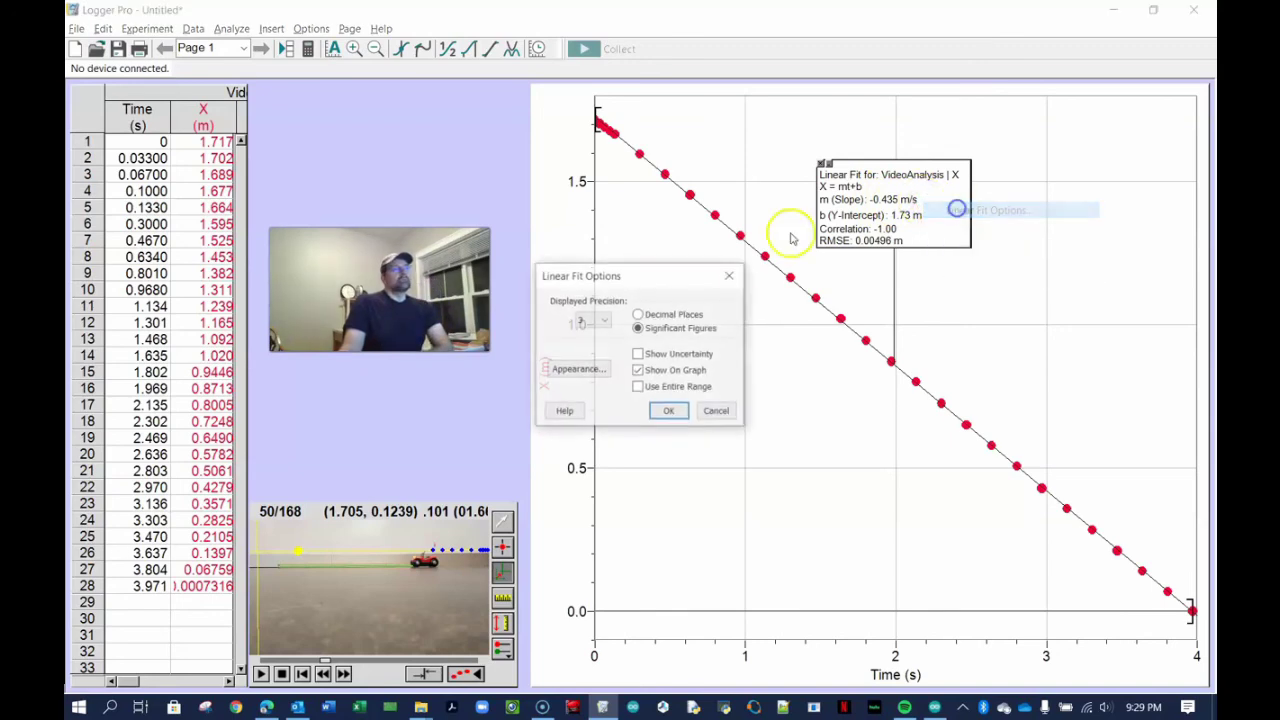
pyautogui.click(638, 354)
pyautogui.click(669, 411)
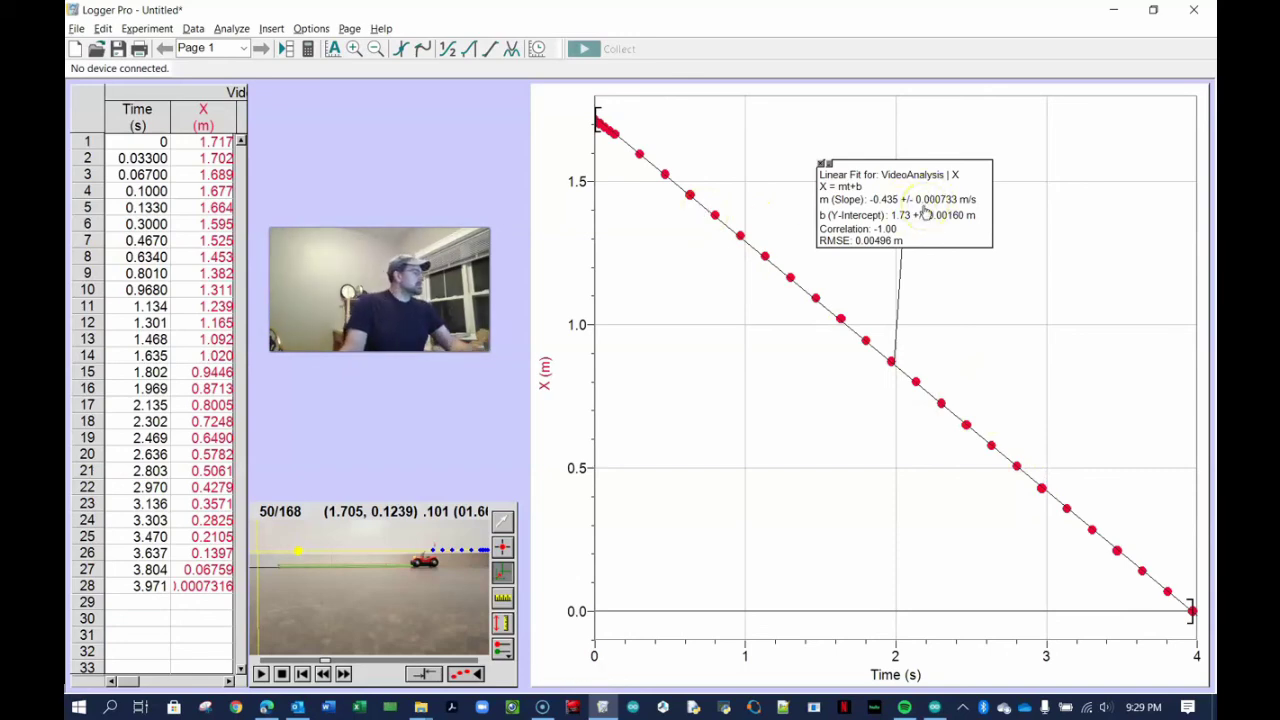
pyautogui.click(729, 272)
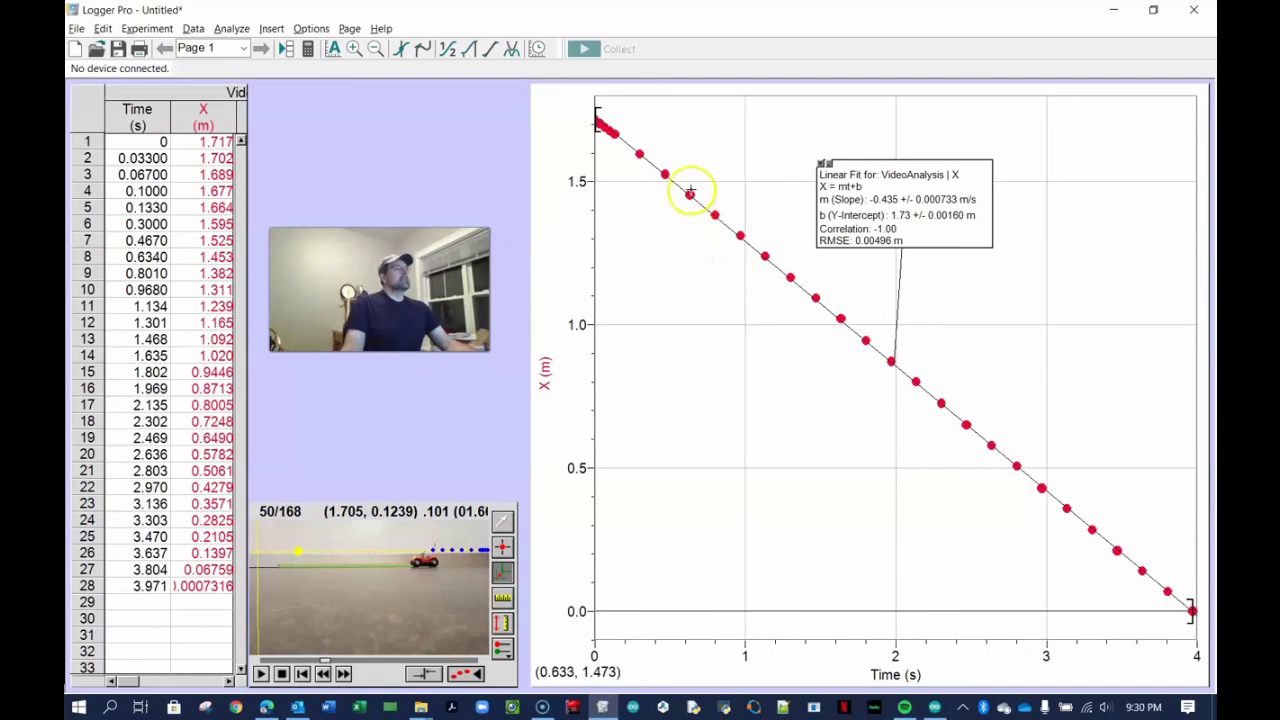